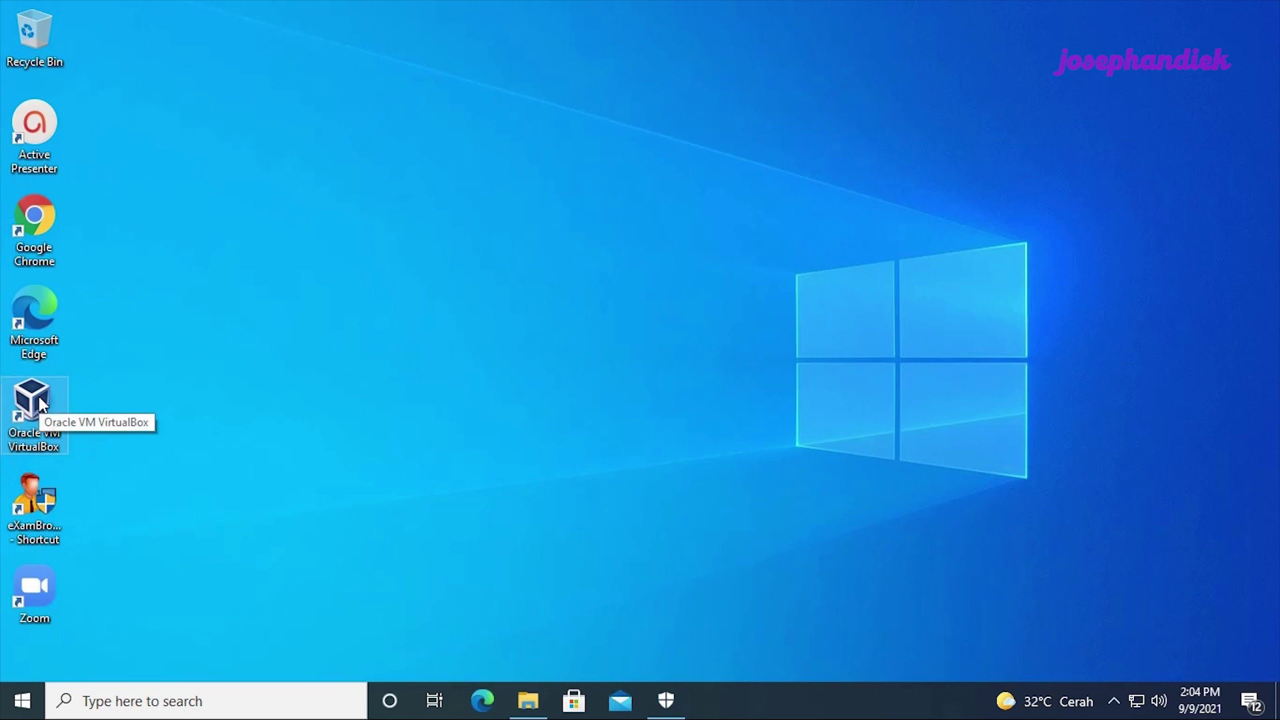
Open the Control Panel's list of installed programs for uninstalling or changing
left_click(157, 698)
type("contro")
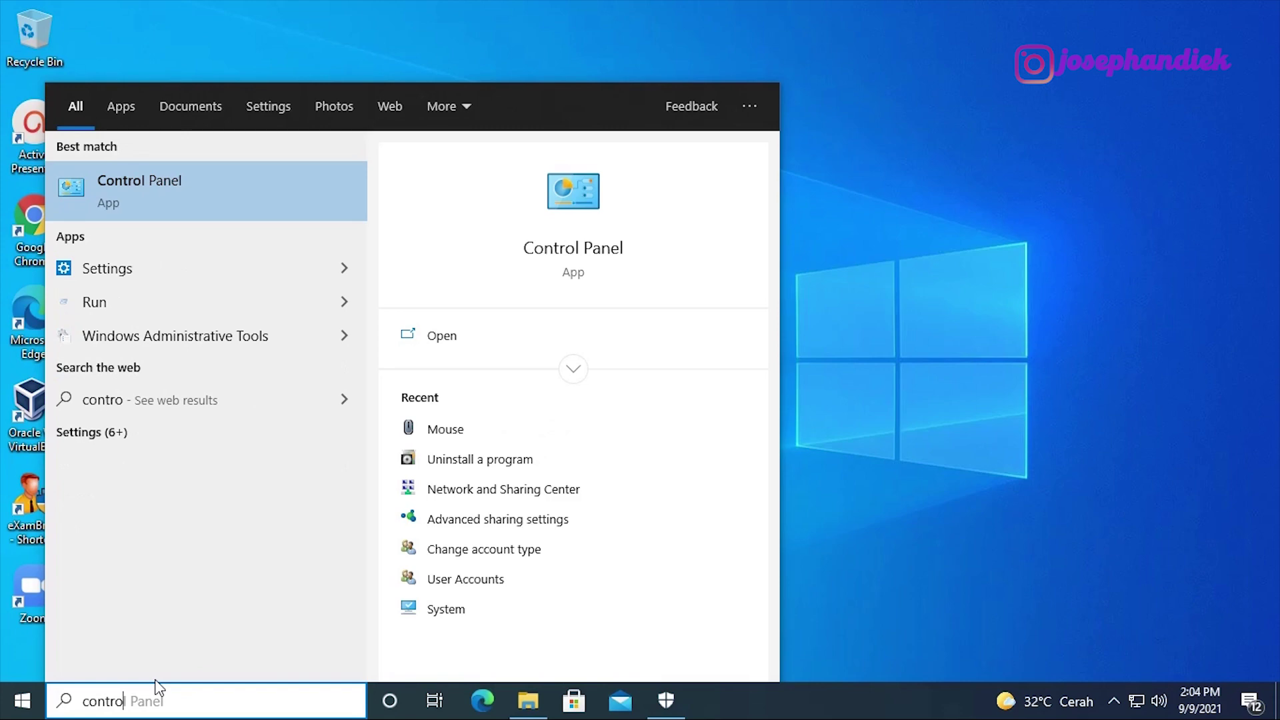
left_click(146, 197)
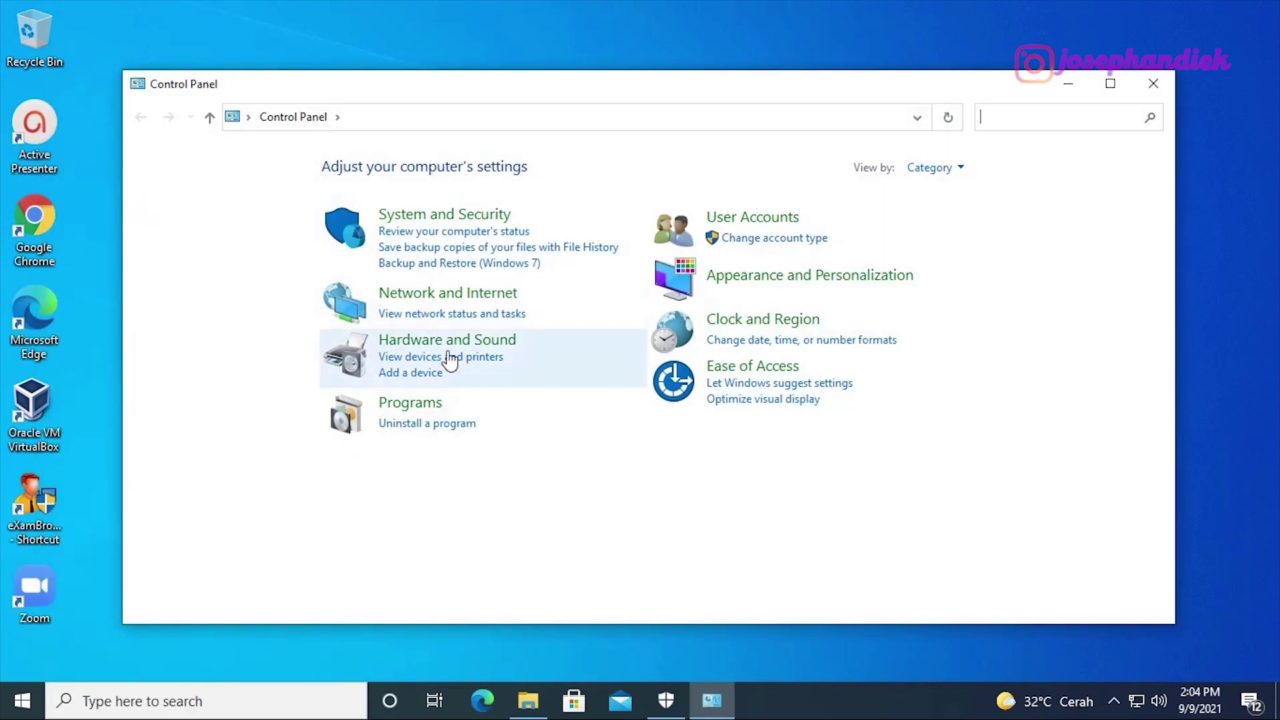
left_click(409, 425)
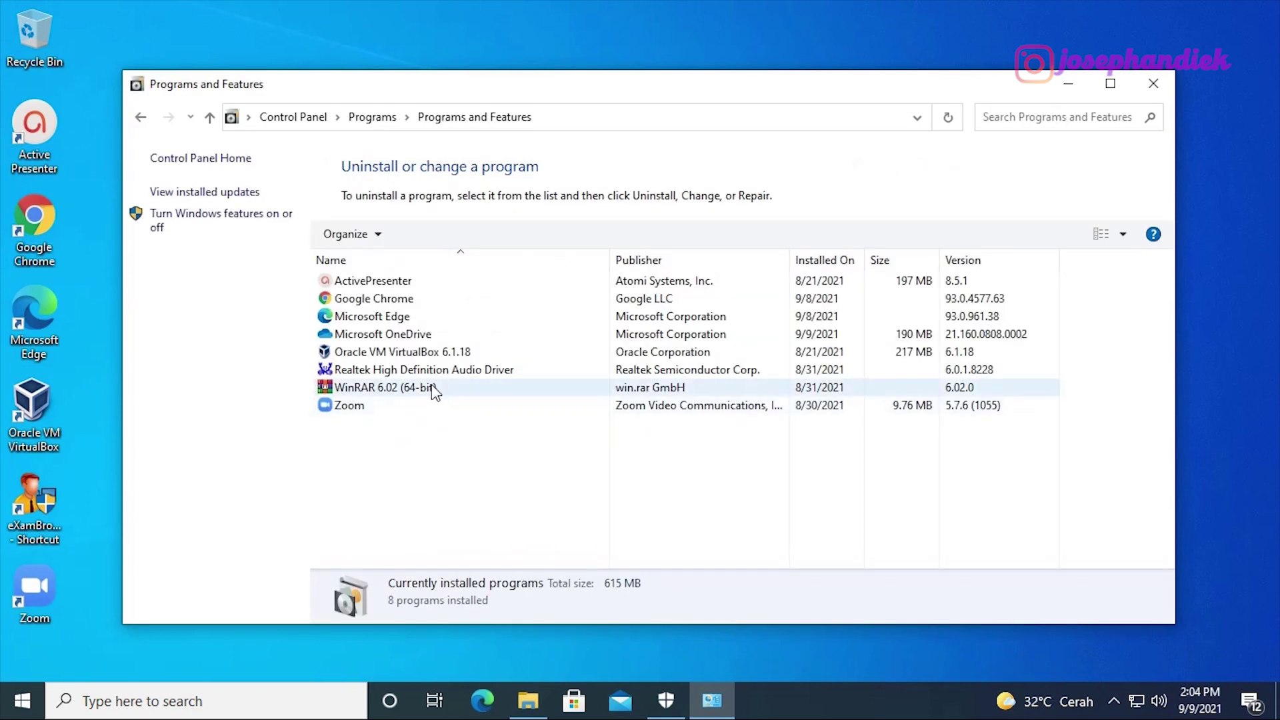
Uninstall Oracle VM VirtualBox 6.1.18, confirm its removal, and close the installed programs window
left_click(457, 352)
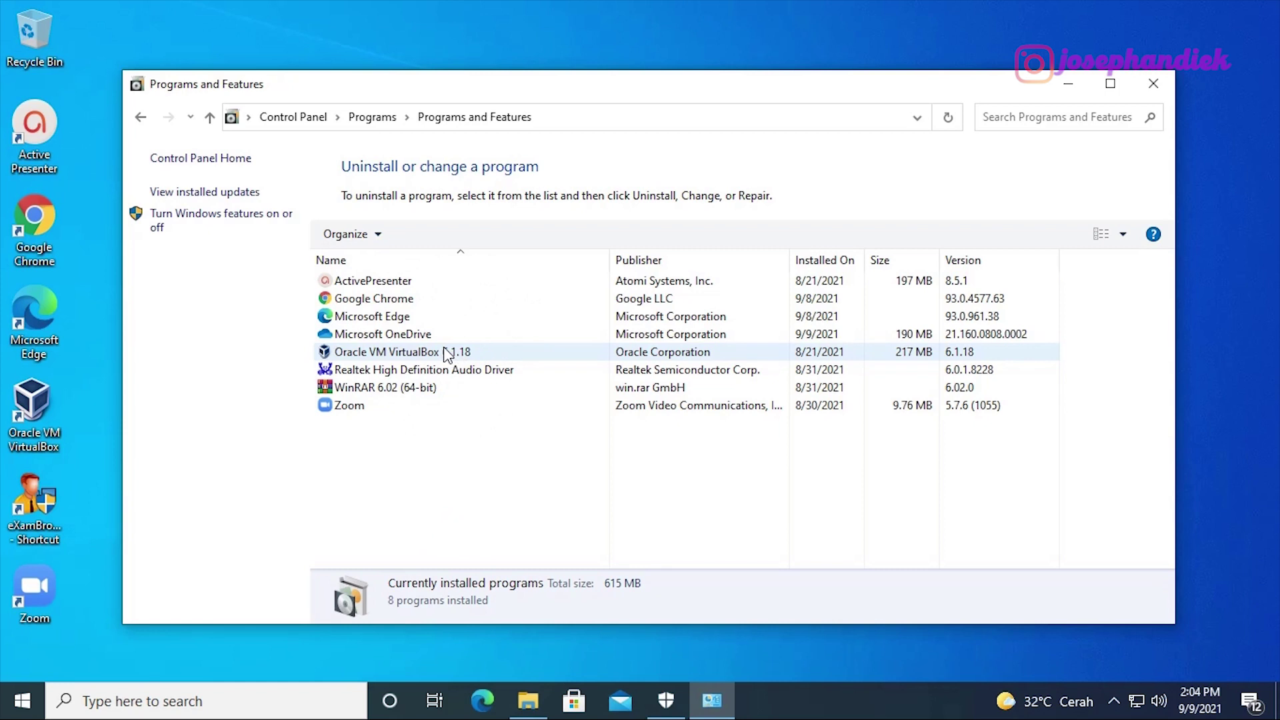
left_click(445, 353)
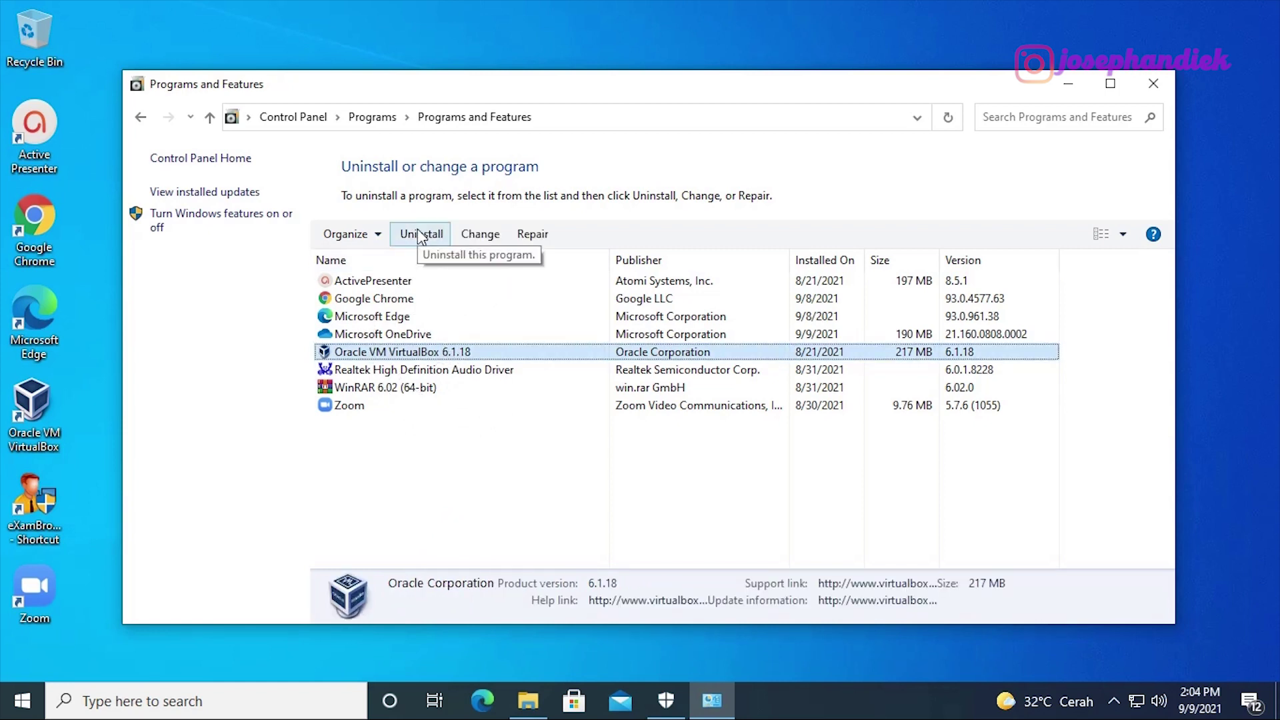
left_click(420, 235)
left_click(732, 347)
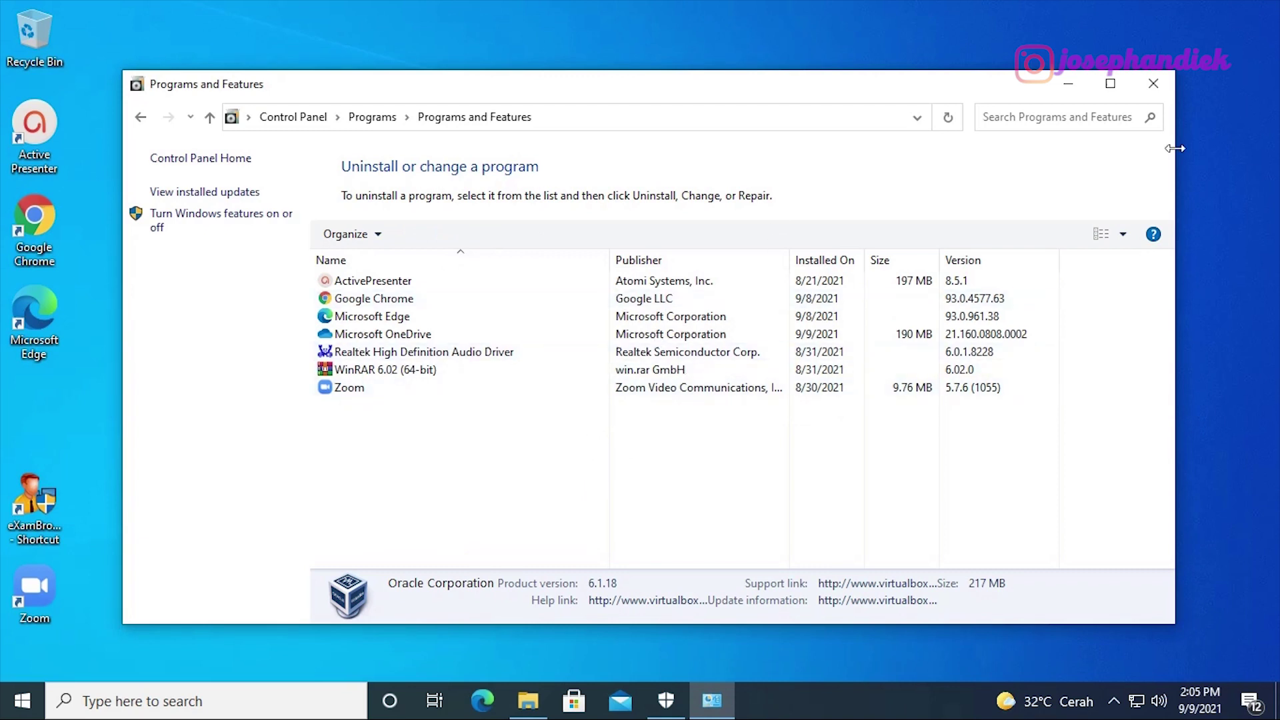
left_click(1154, 85)
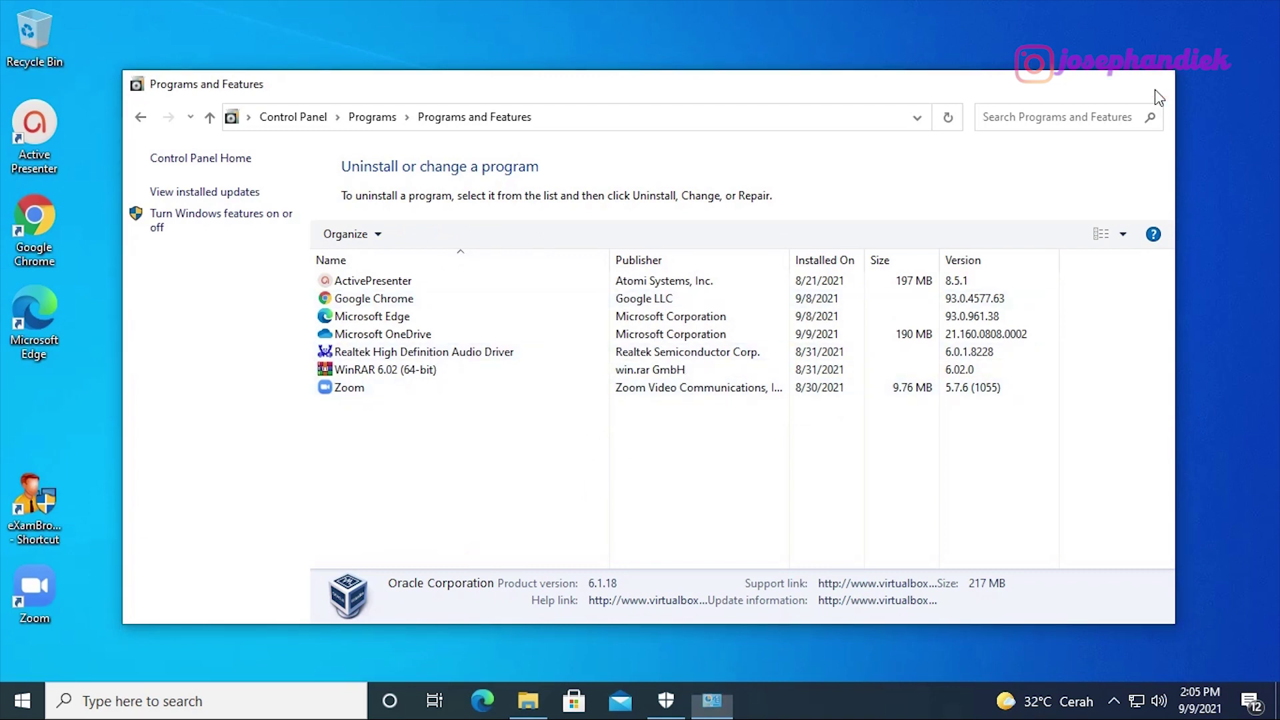
left_click(38, 410)
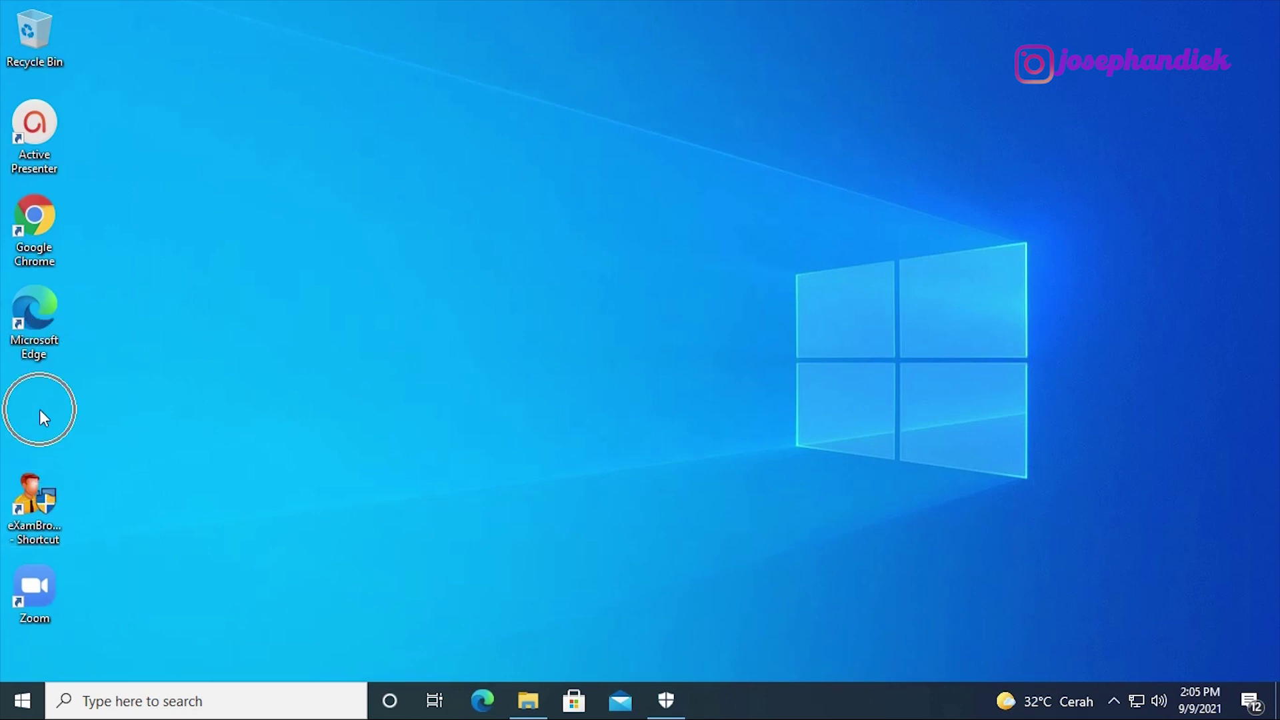
Open the Server user folder under Users on Local Disk (C:) in a maximized File Explorer window
left_click(530, 701)
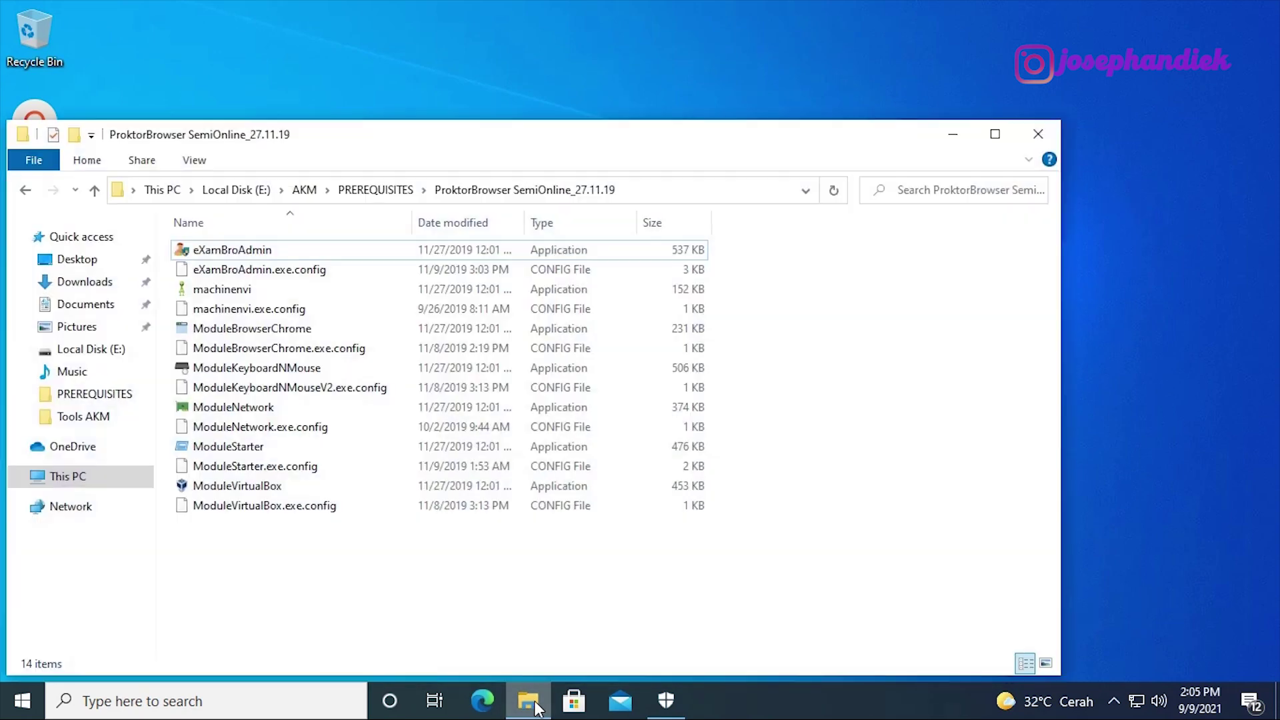
left_click(995, 136)
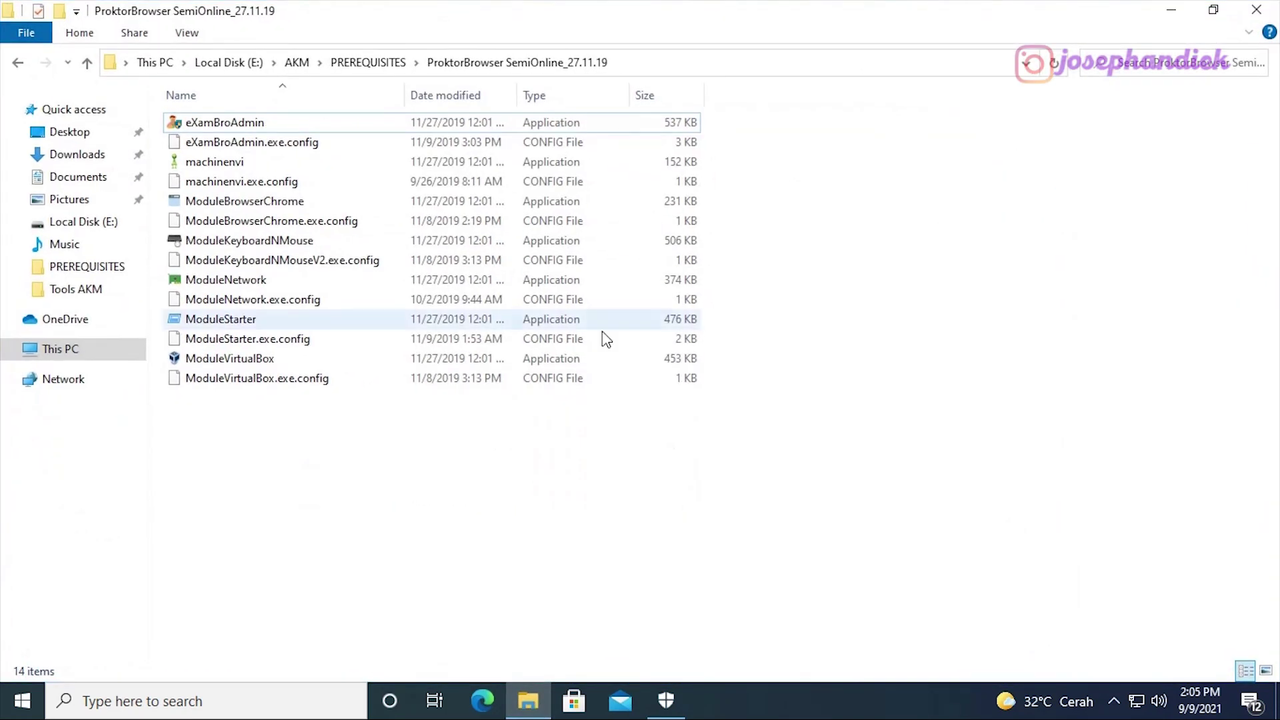
left_click(14, 353)
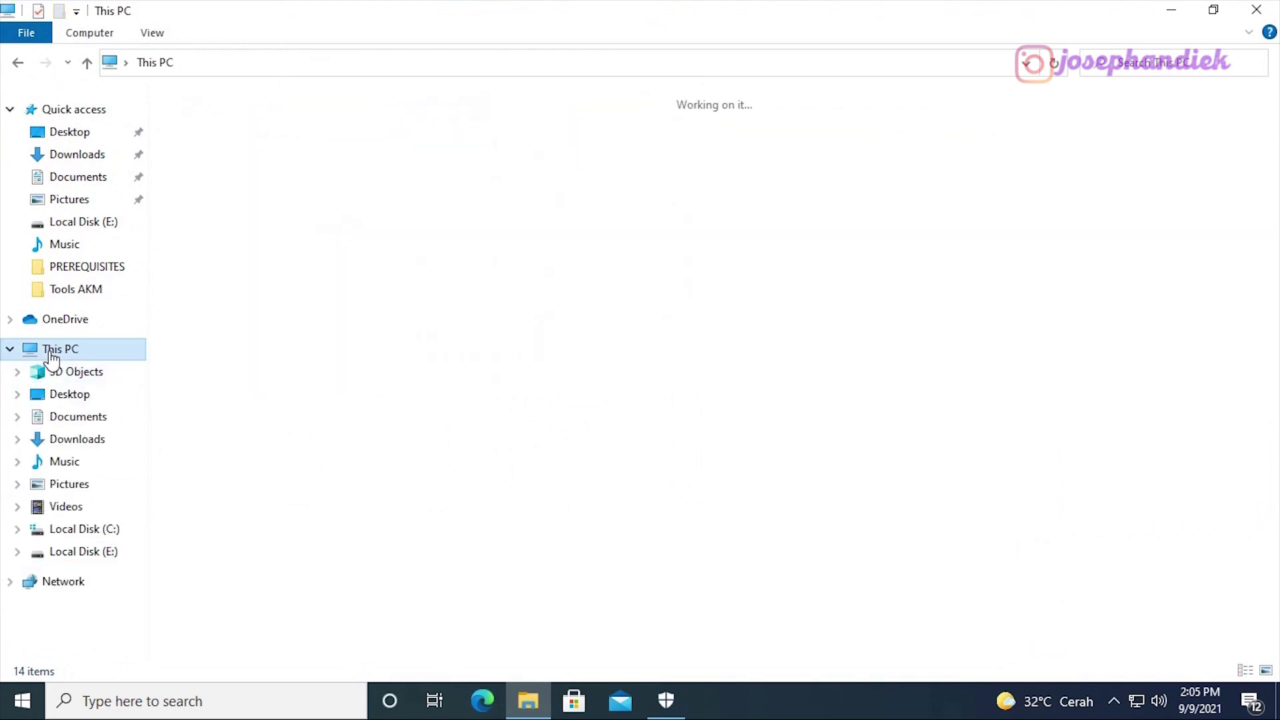
left_click(92, 533)
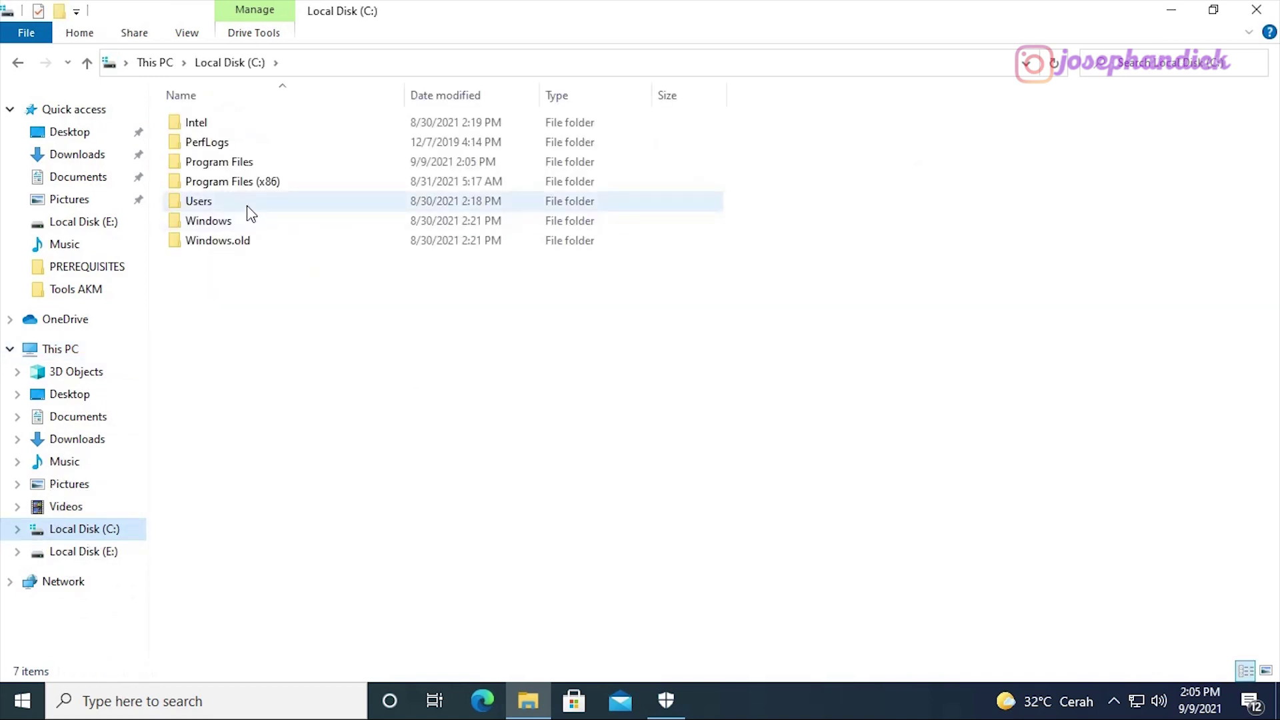
double_click(221, 206)
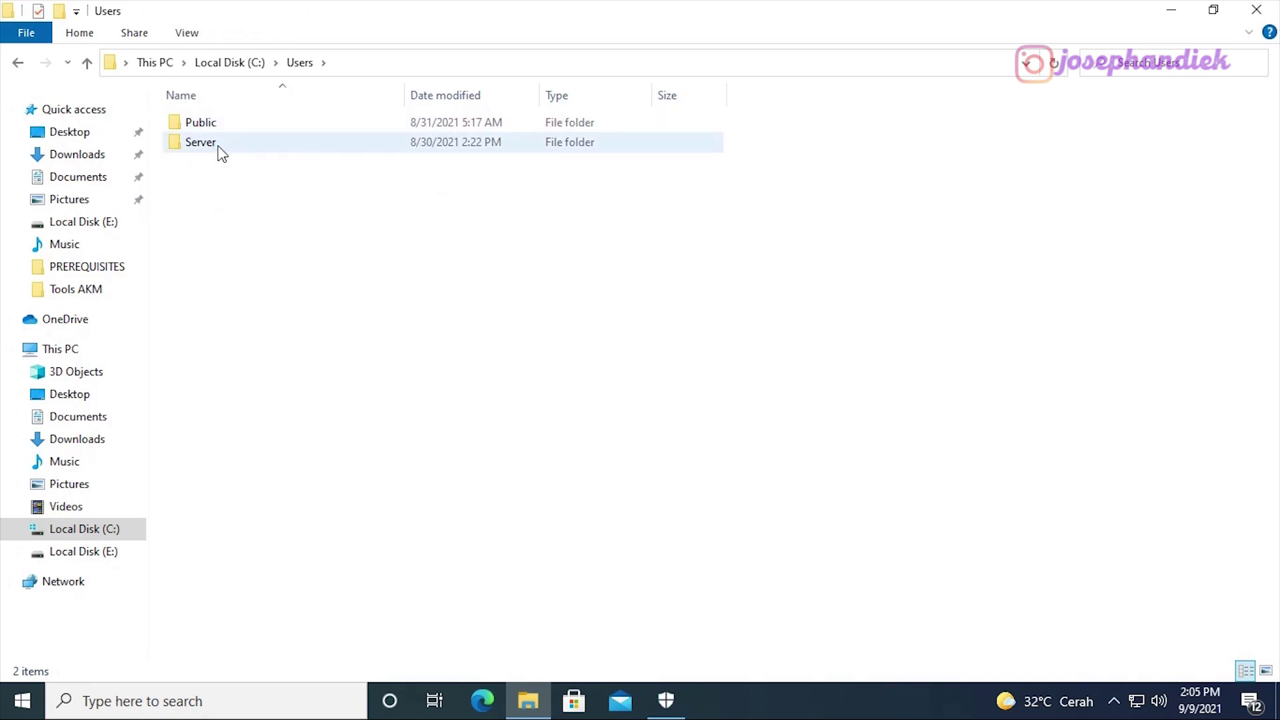
left_click(219, 147)
double_click(220, 148)
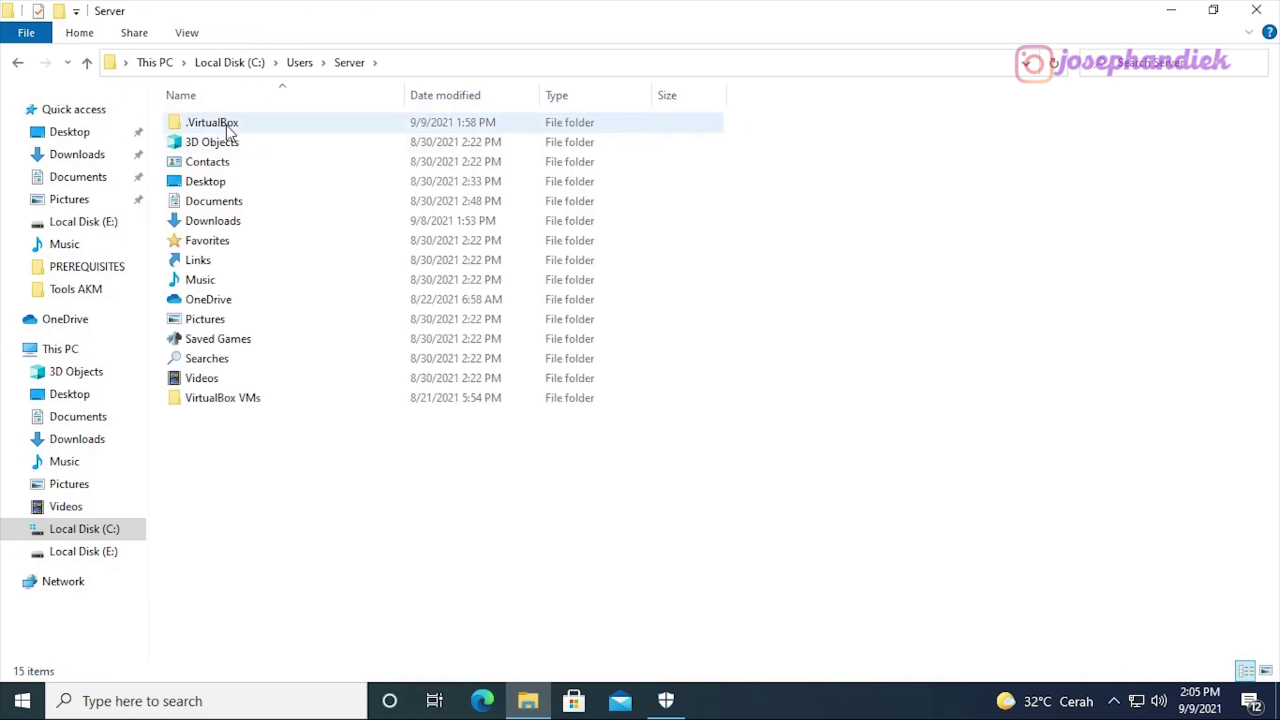
Permanently delete the .VirtualBox folder from the Server user folder
left_click(267, 130)
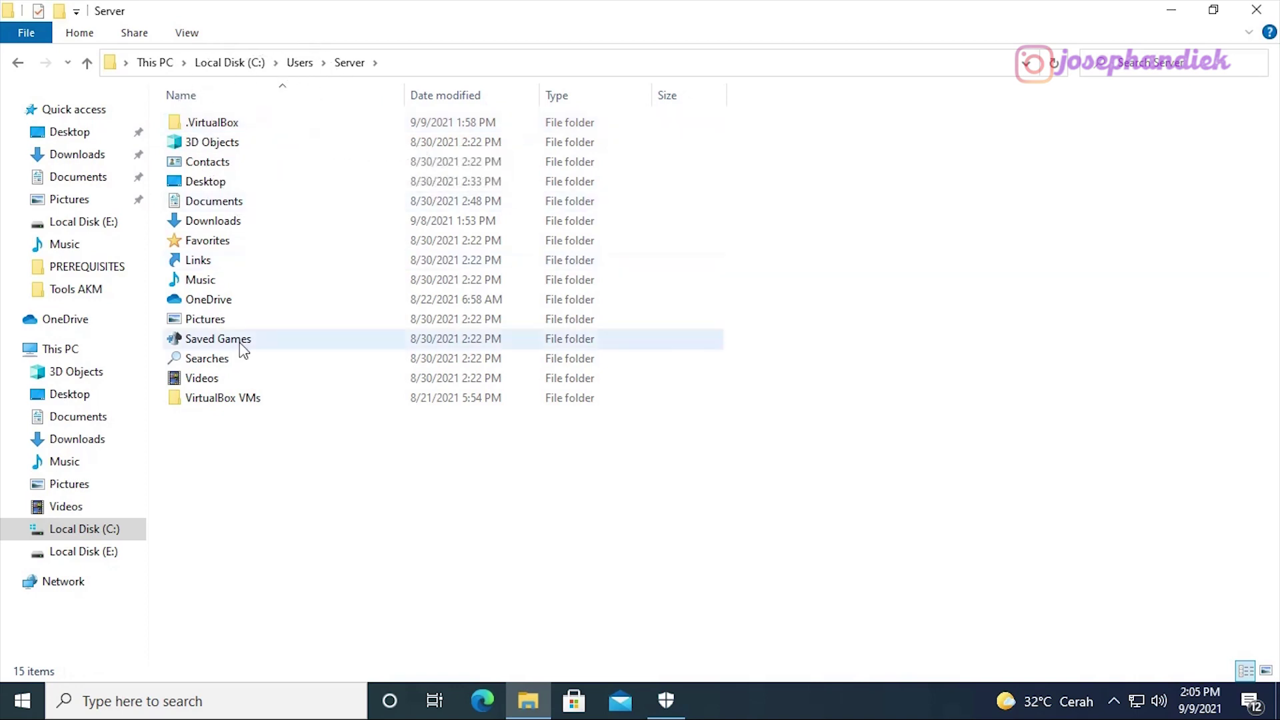
left_click(250, 404)
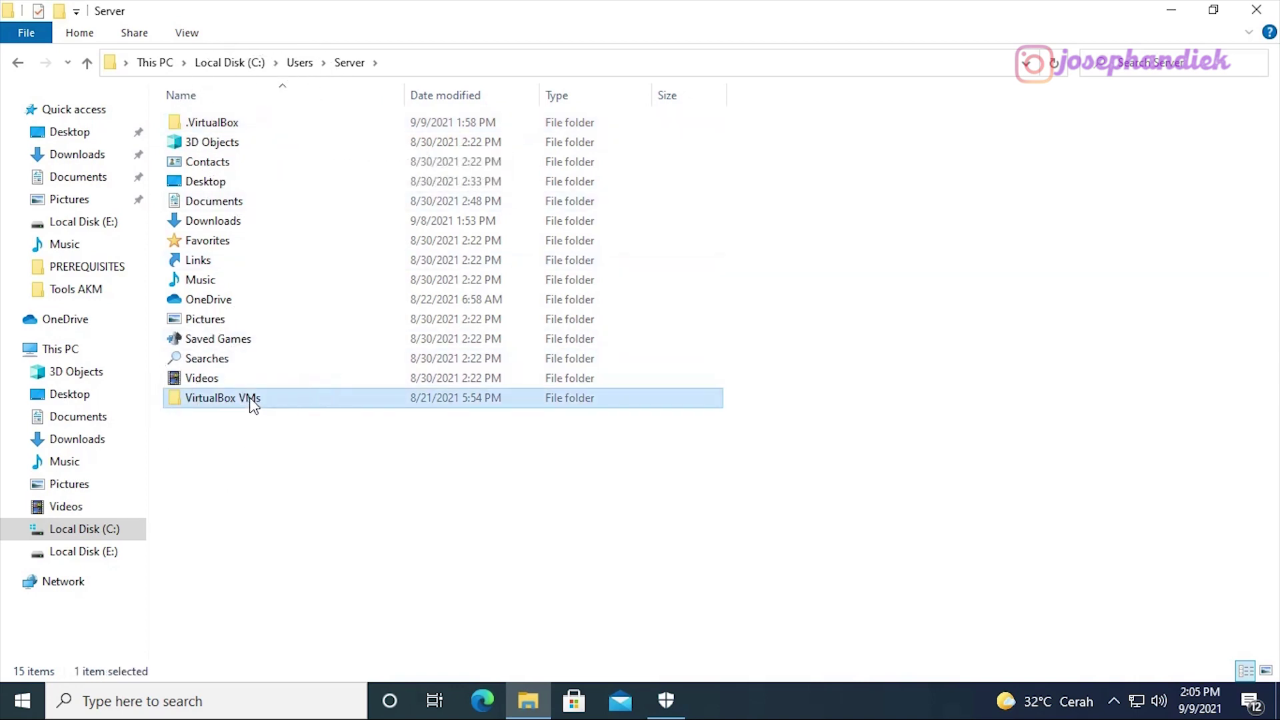
left_click(252, 405)
left_click(242, 120)
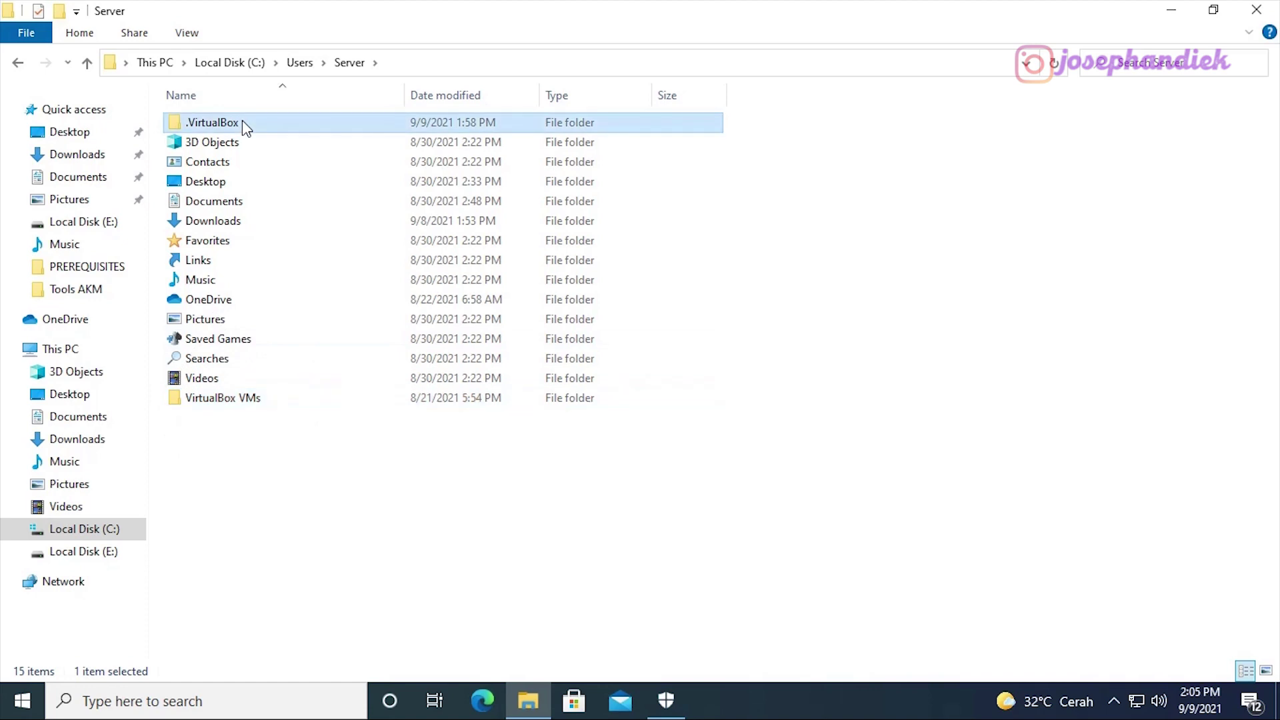
left_click(235, 398)
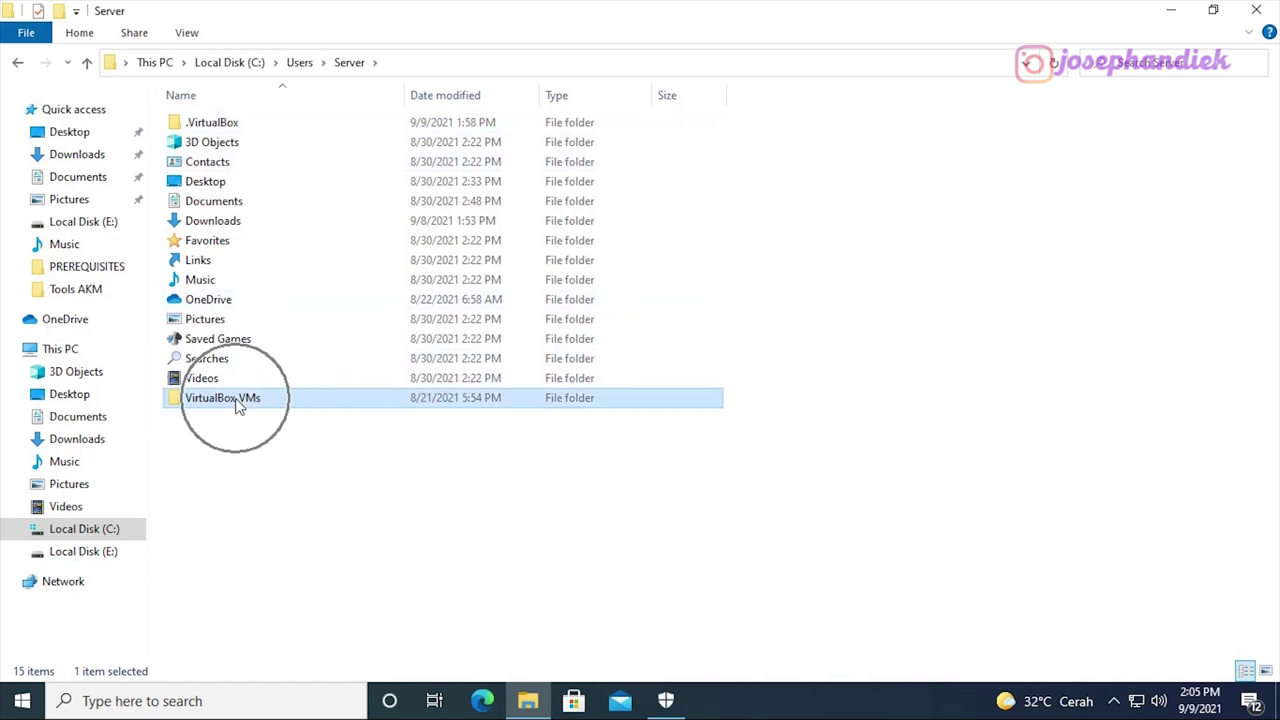
left_click(227, 124)
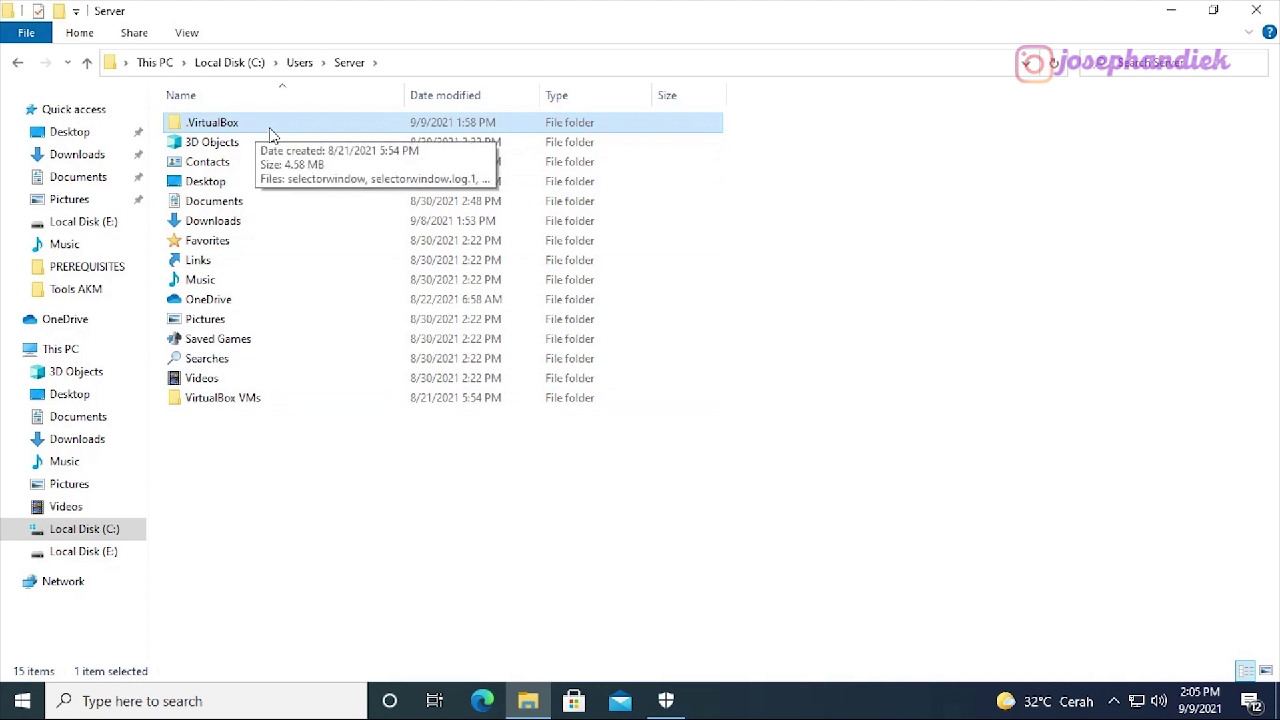
key("shift+Delete")
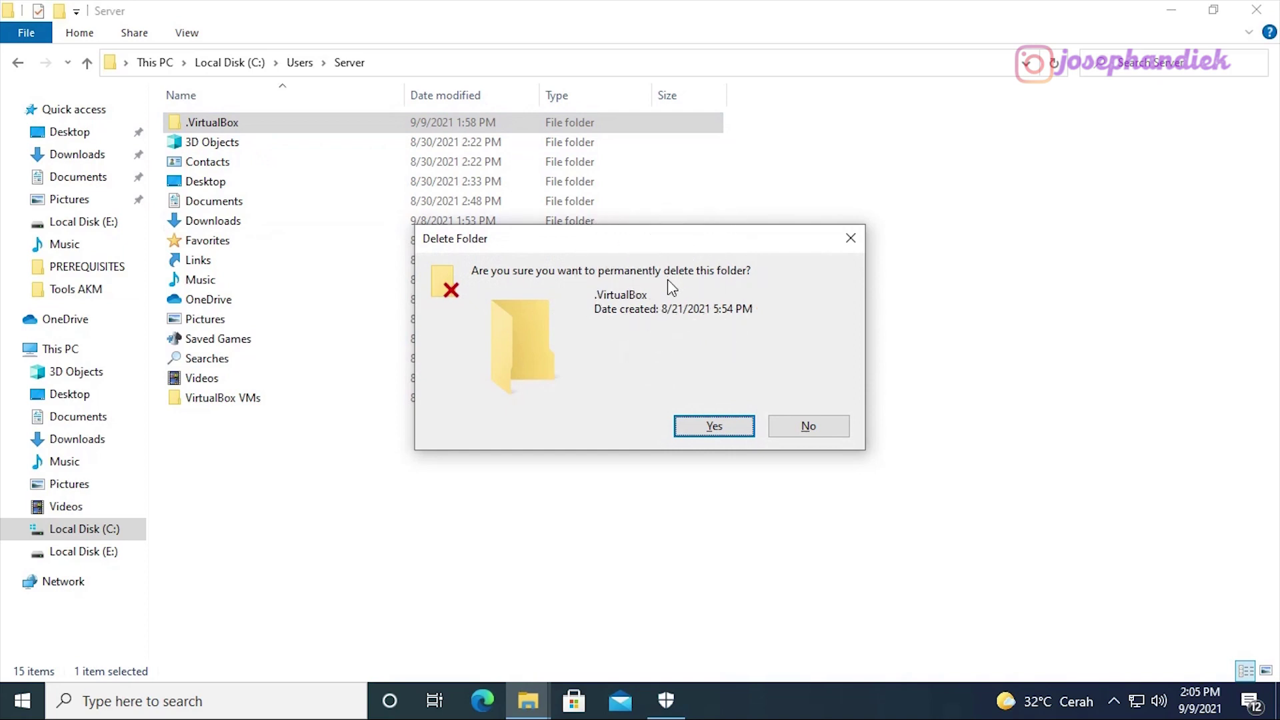
left_click(718, 424)
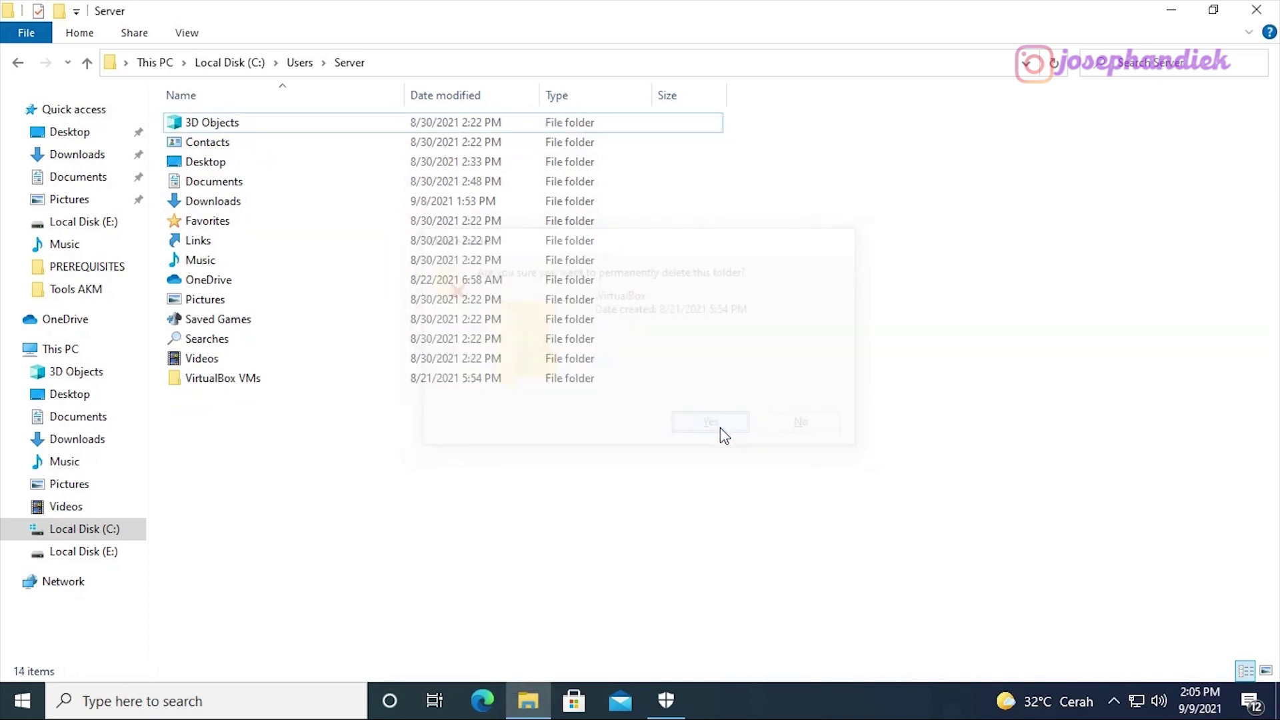
Permanently delete the VirtualBox VMs folder from the Server user folder
left_click(249, 385)
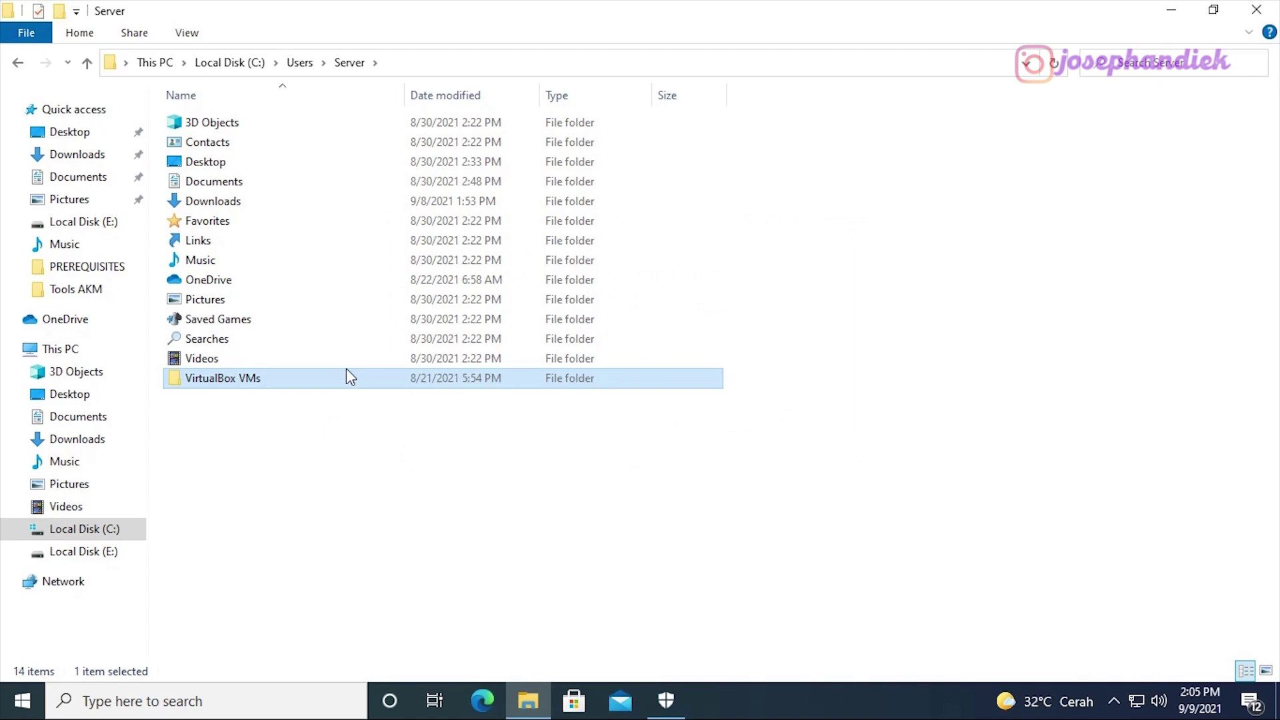
key("shift+Delete")
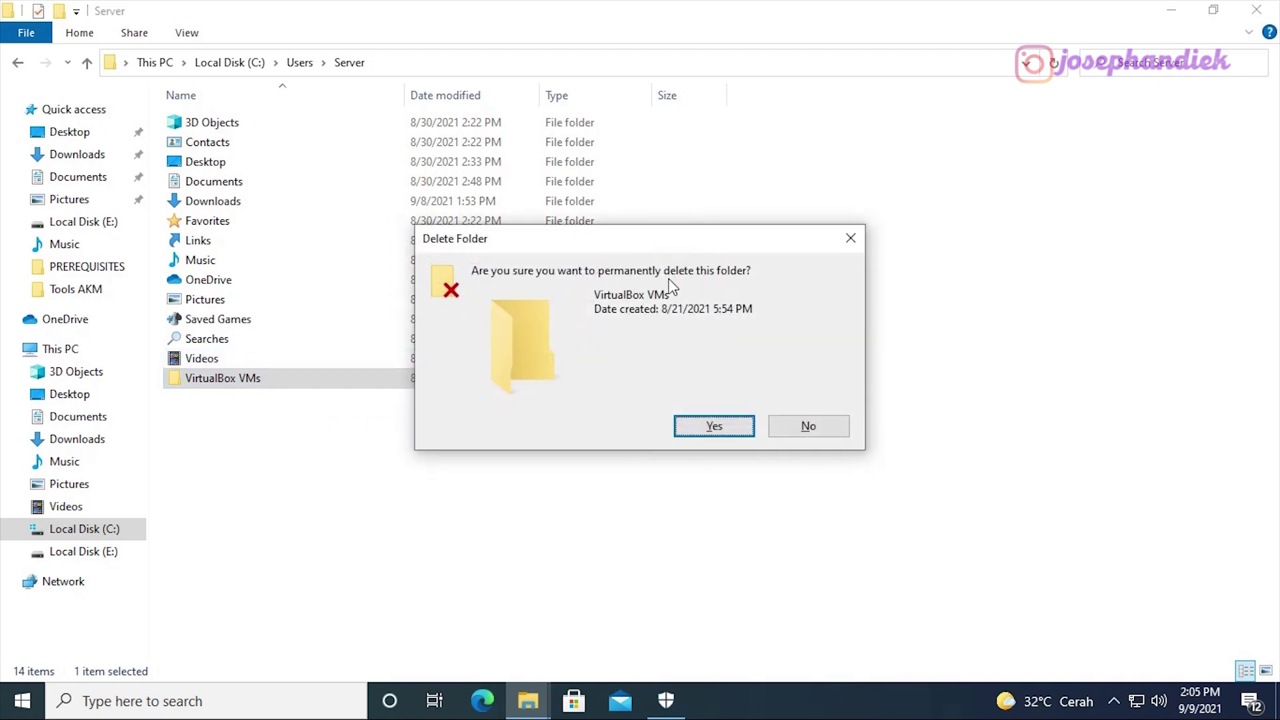
left_click(716, 428)
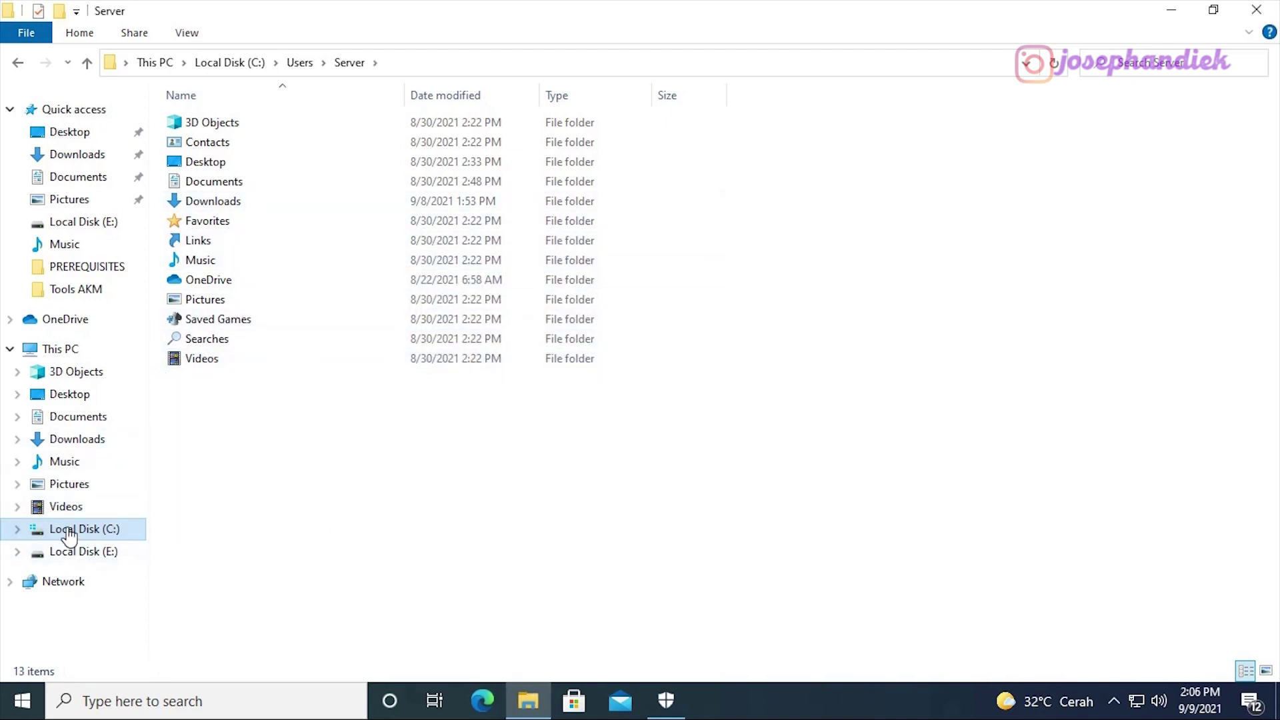
Examine Local Disk (E:), including the AKM\PREREQUISITES folder and the nested KMSAuto.Net.Portable.v1.4.2 folders, for remaining VirtualBox files
left_click(63, 348)
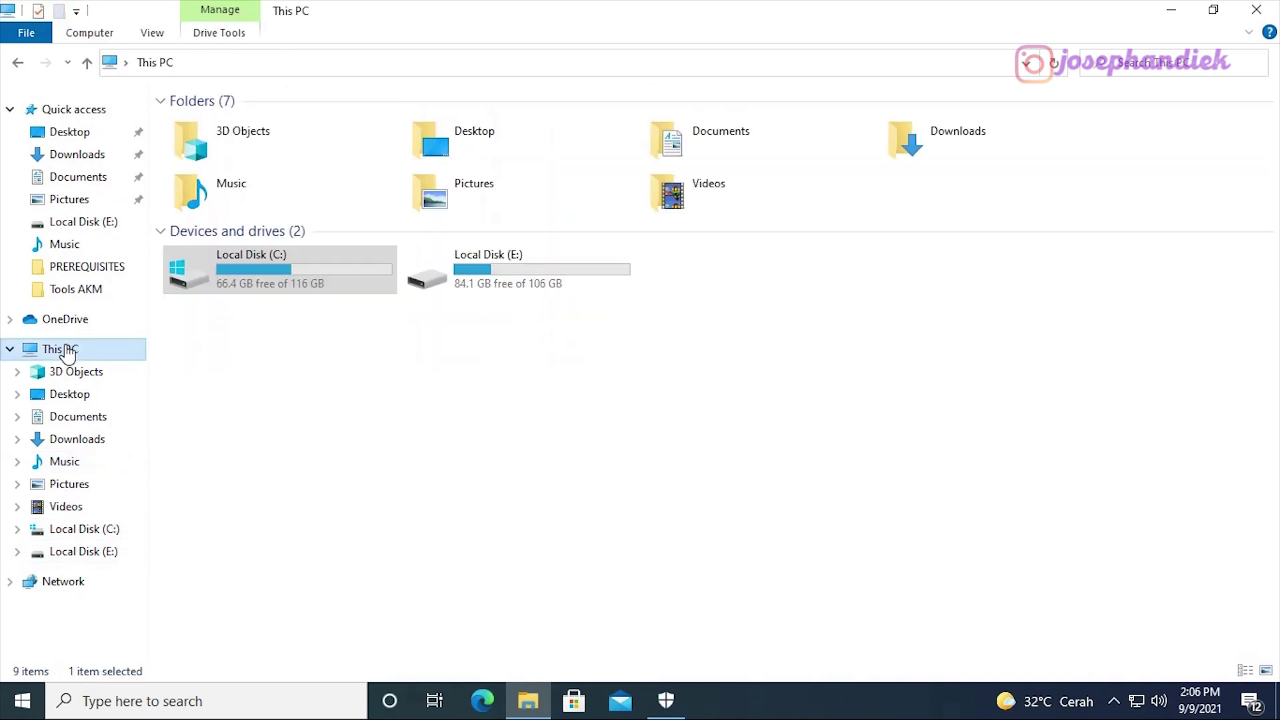
double_click(538, 273)
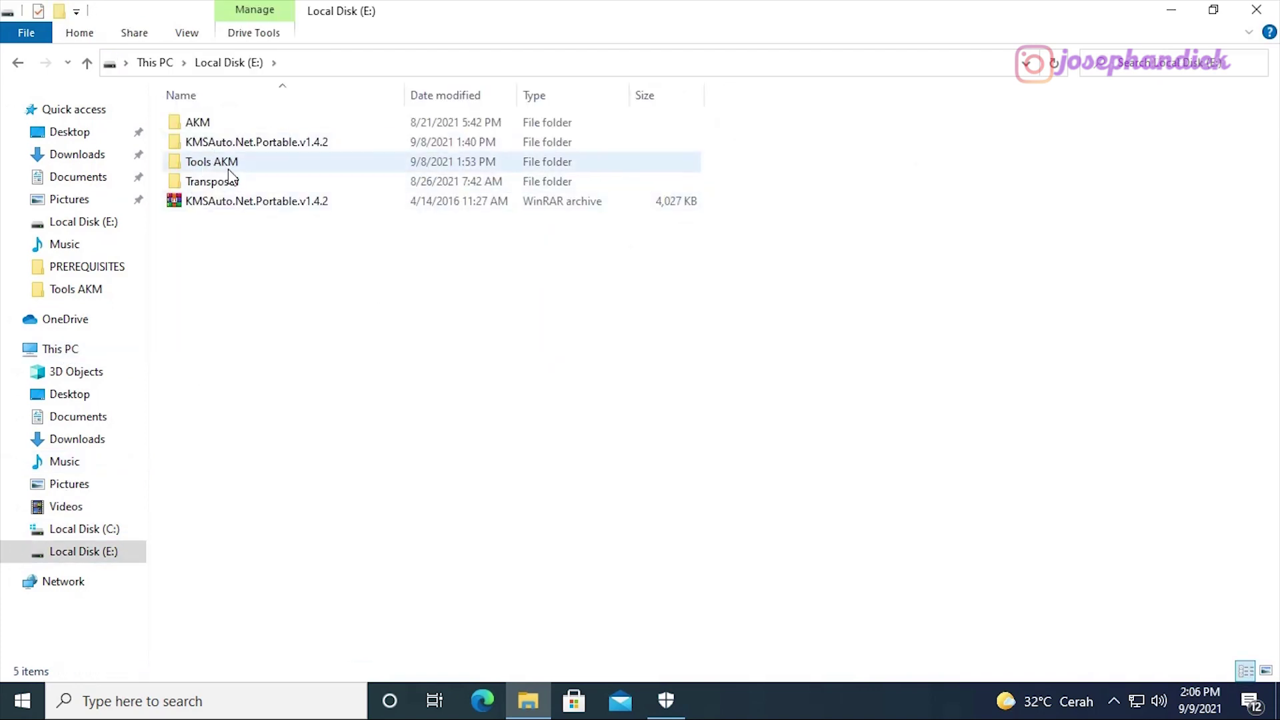
double_click(212, 120)
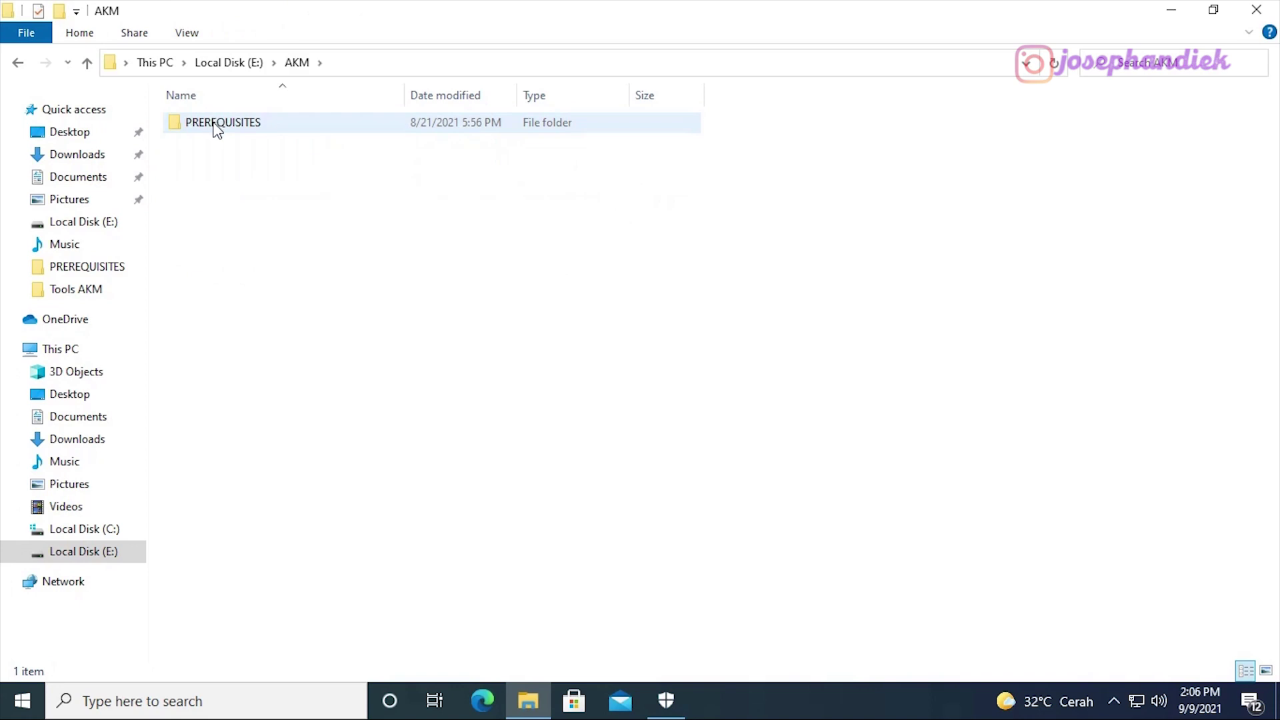
double_click(217, 123)
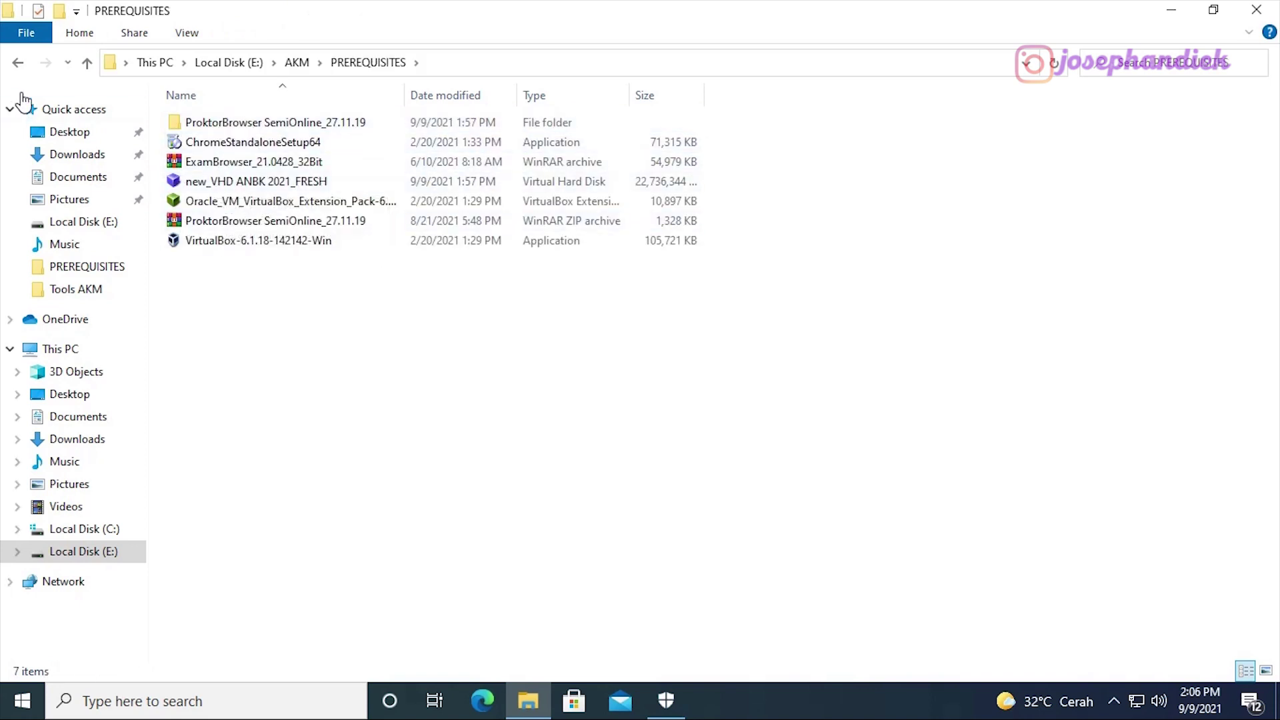
left_click(18, 63)
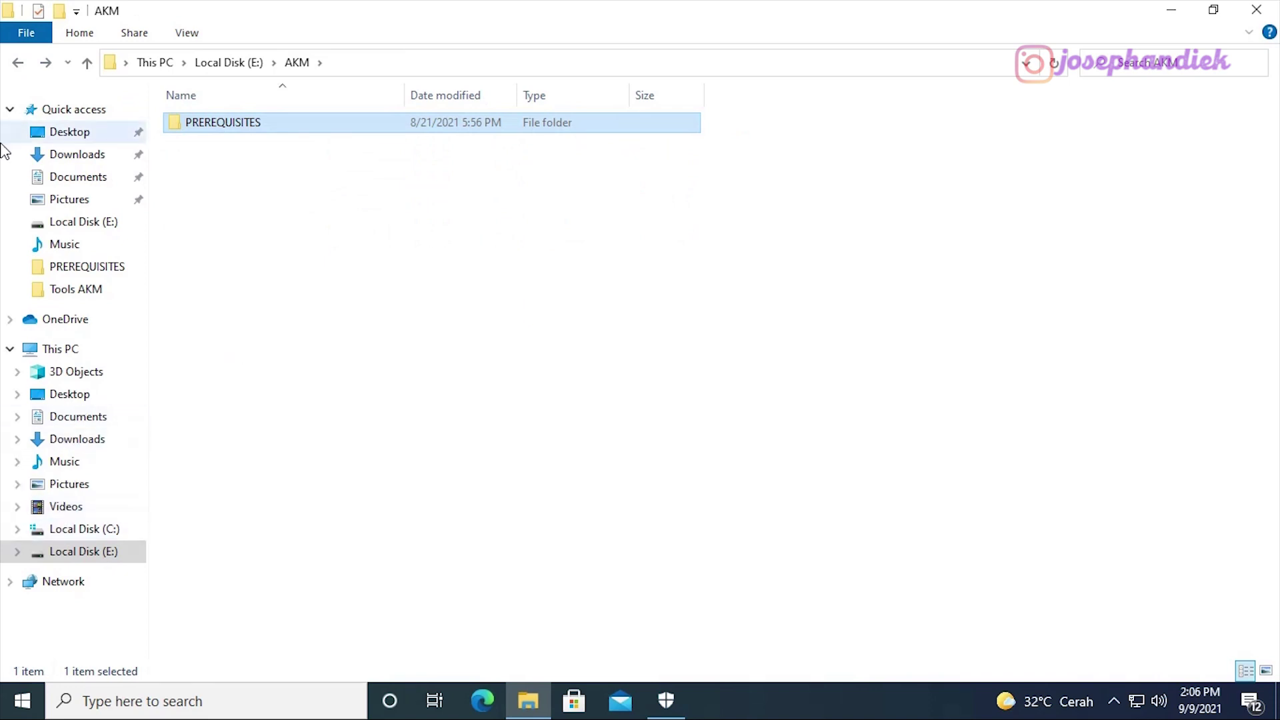
left_click(17, 64)
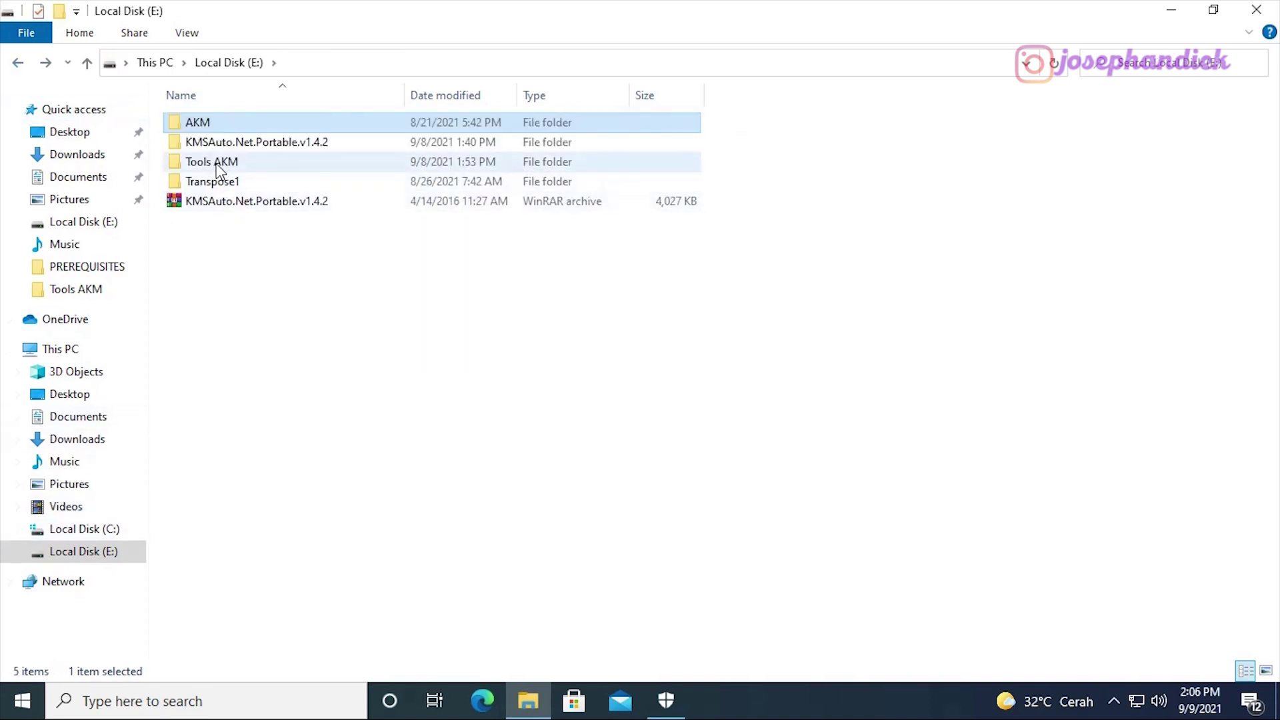
double_click(222, 145)
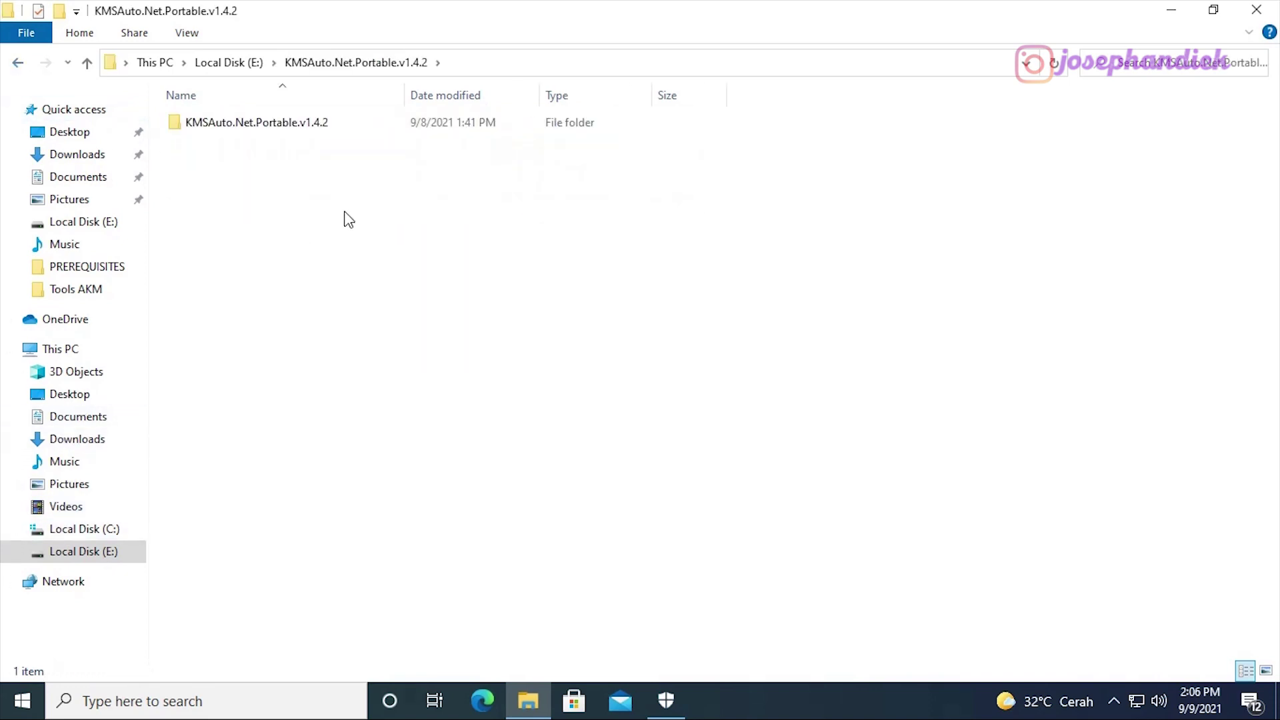
double_click(262, 124)
left_click(26, 63)
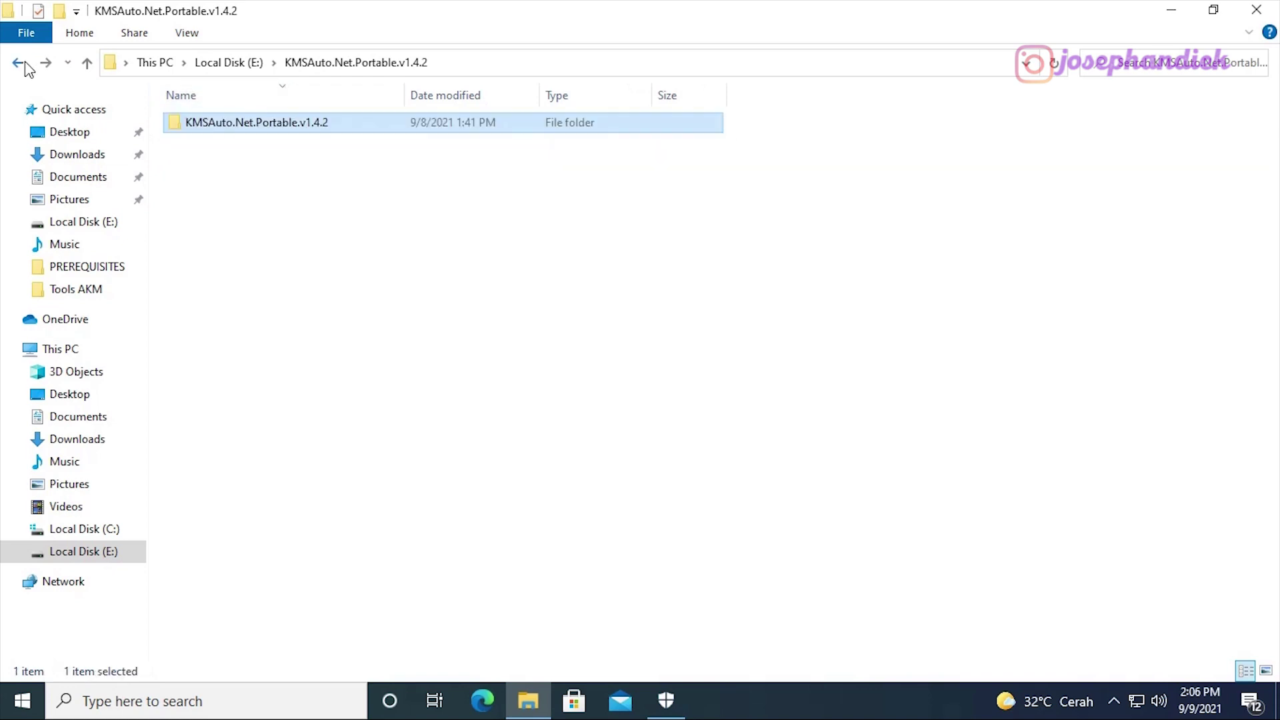
left_click(26, 64)
left_click(208, 202)
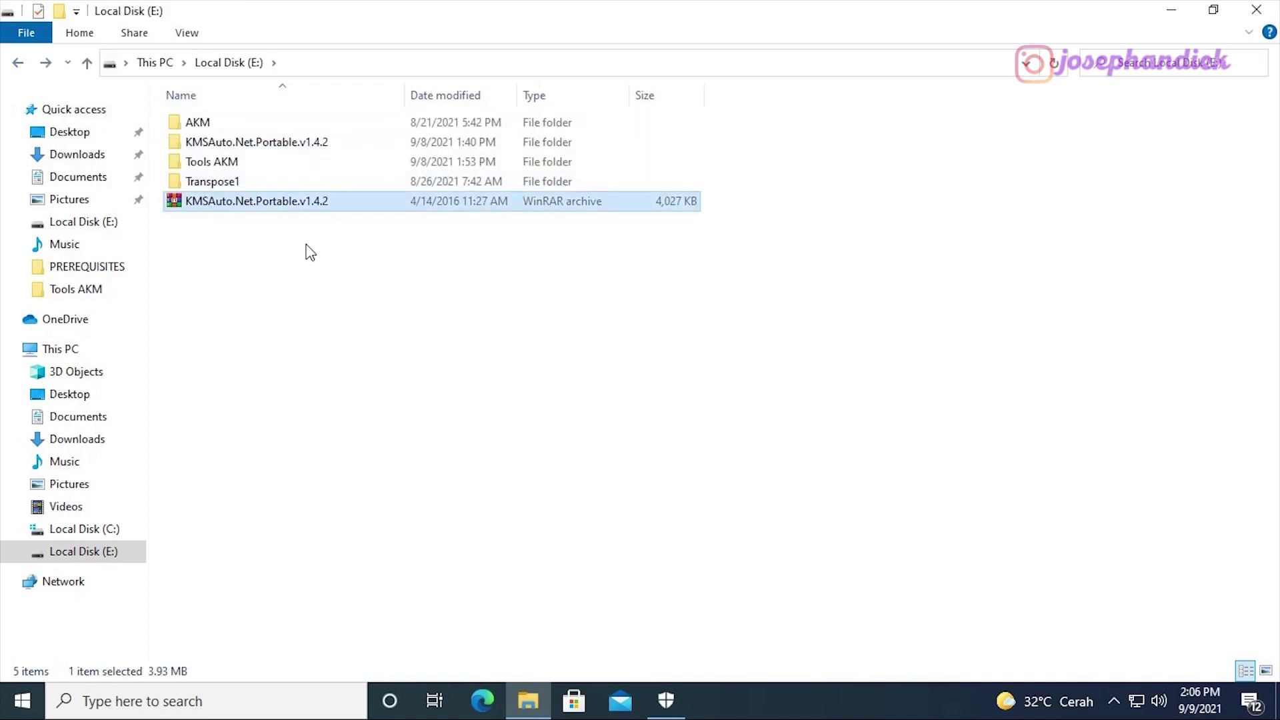
left_click(18, 63)
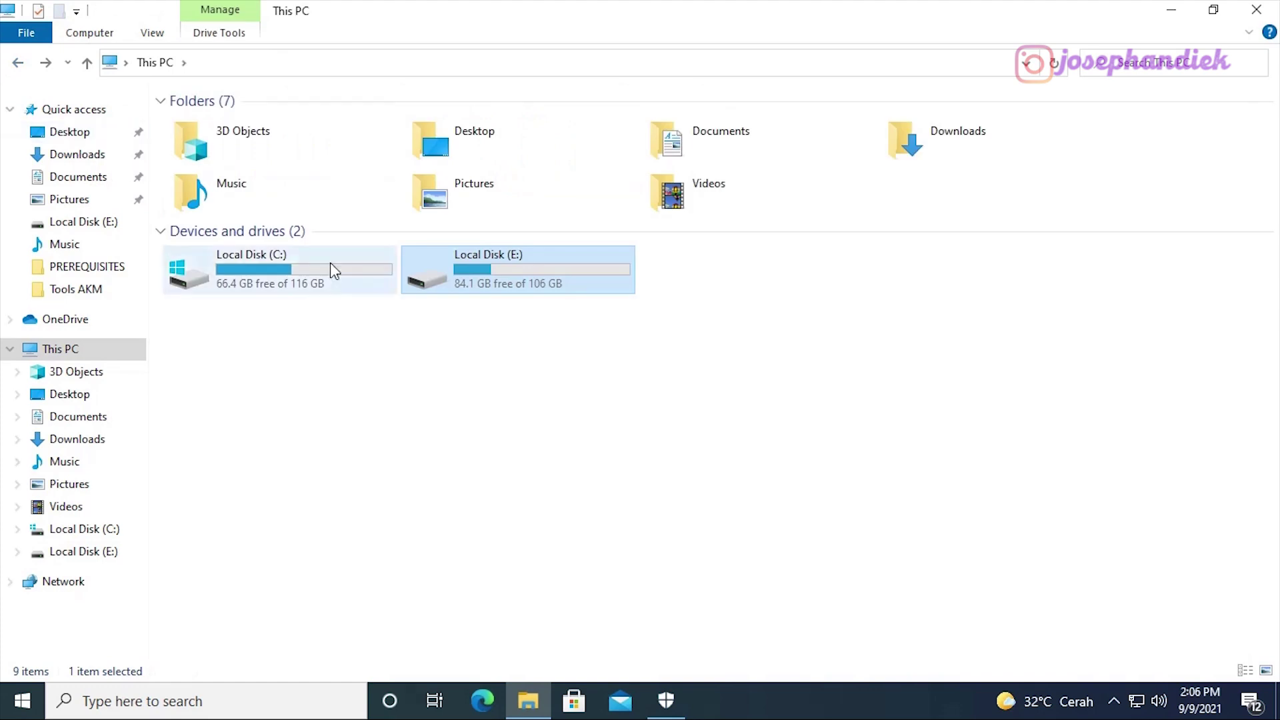
double_click(486, 295)
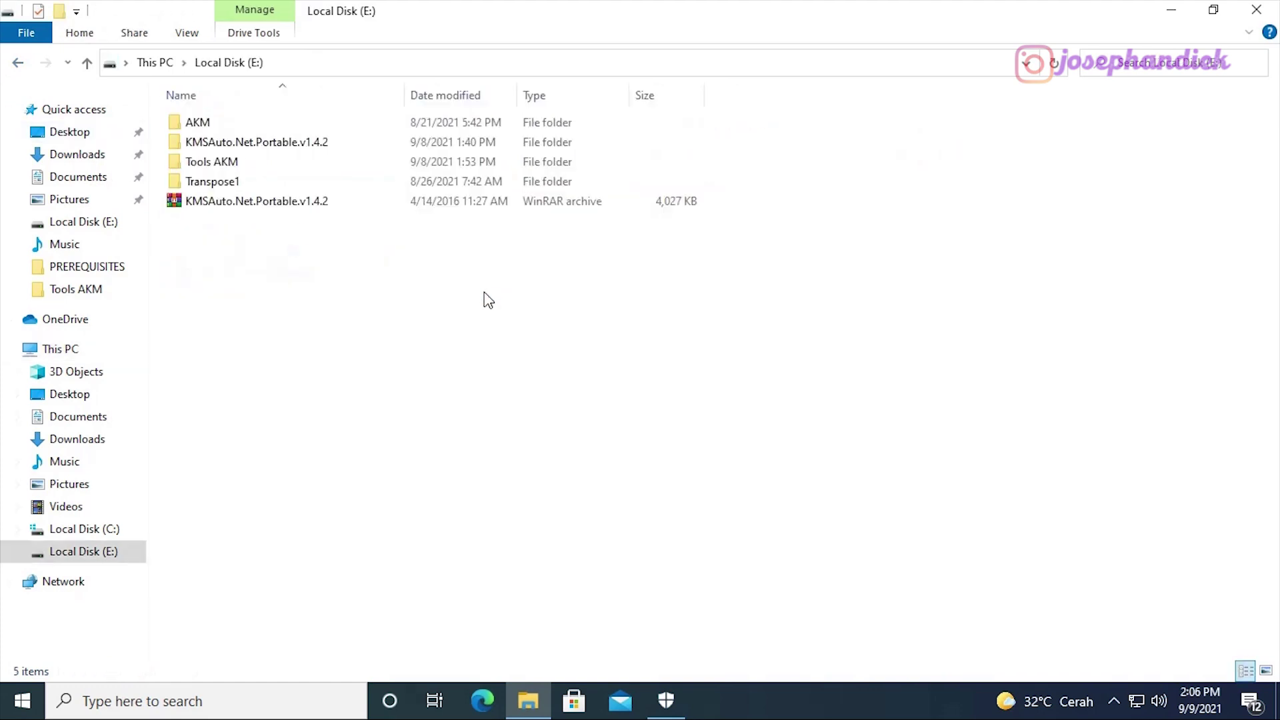
Copy the new_VHD ANBK 2021_FRESH virtual hard disk file from the 2022\AKM\PREREQUISITES folder on Local Disk (F:)
double_click(207, 126)
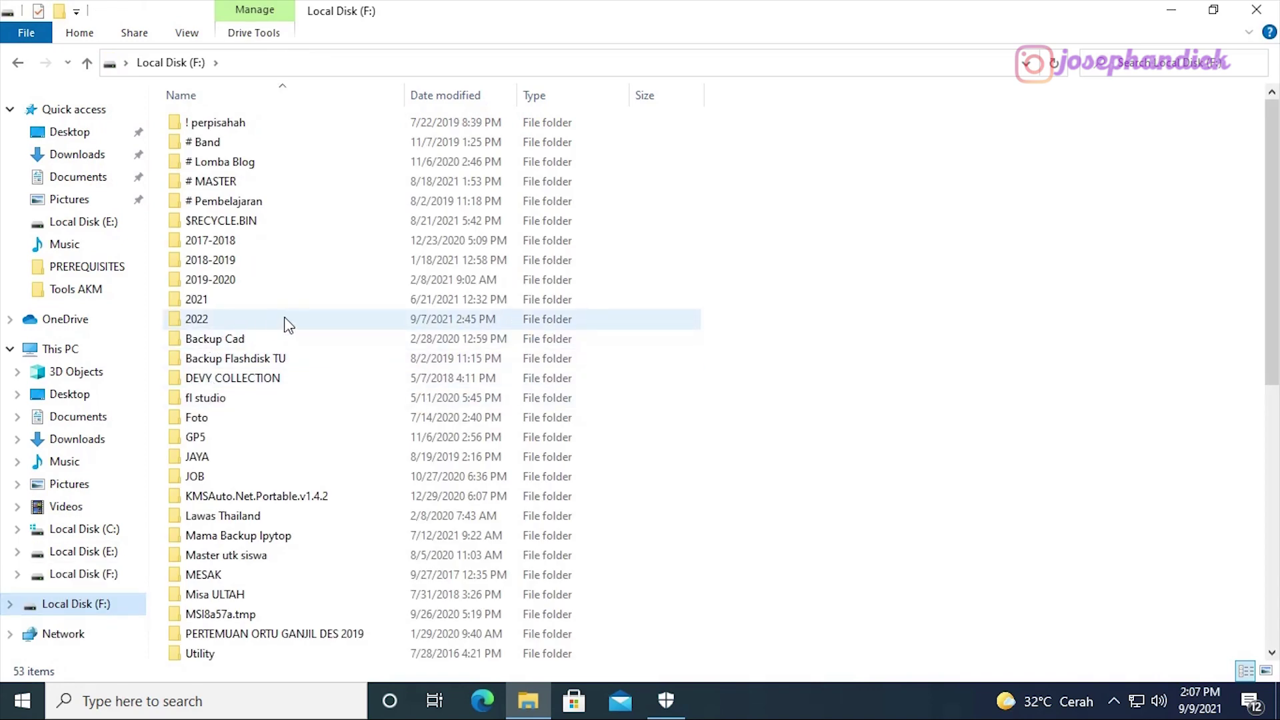
double_click(228, 321)
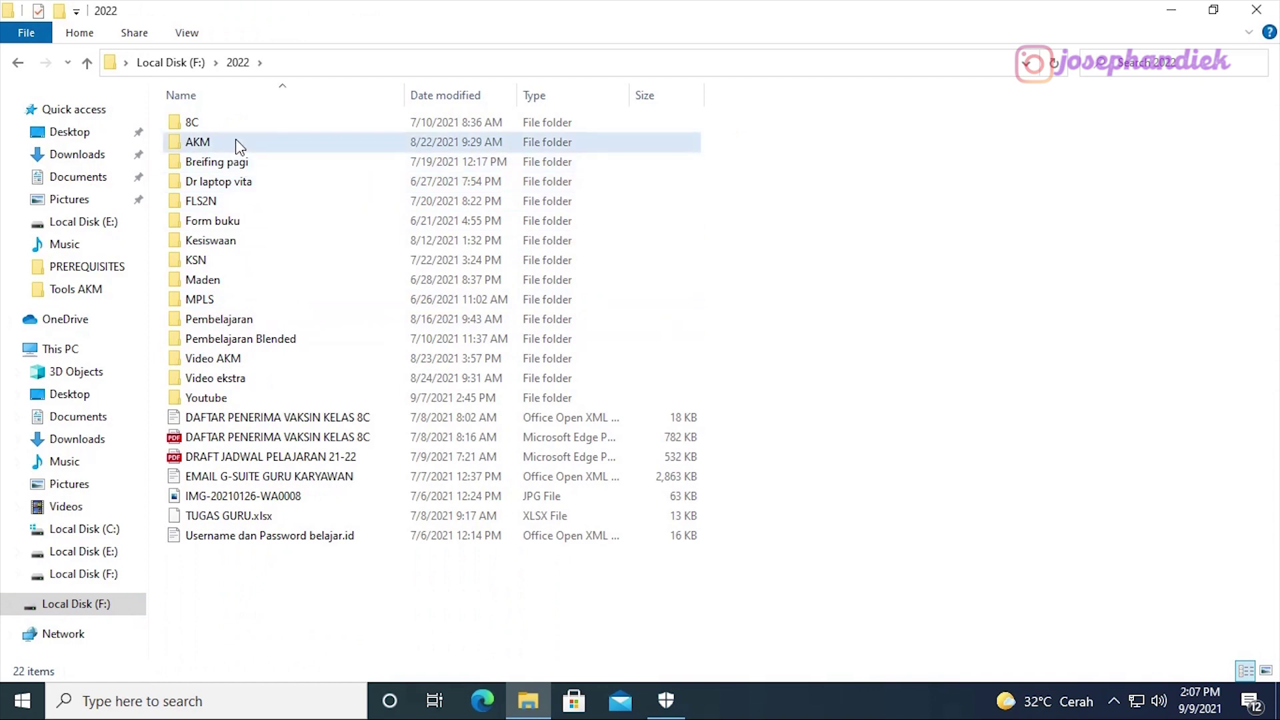
double_click(236, 142)
double_click(220, 122)
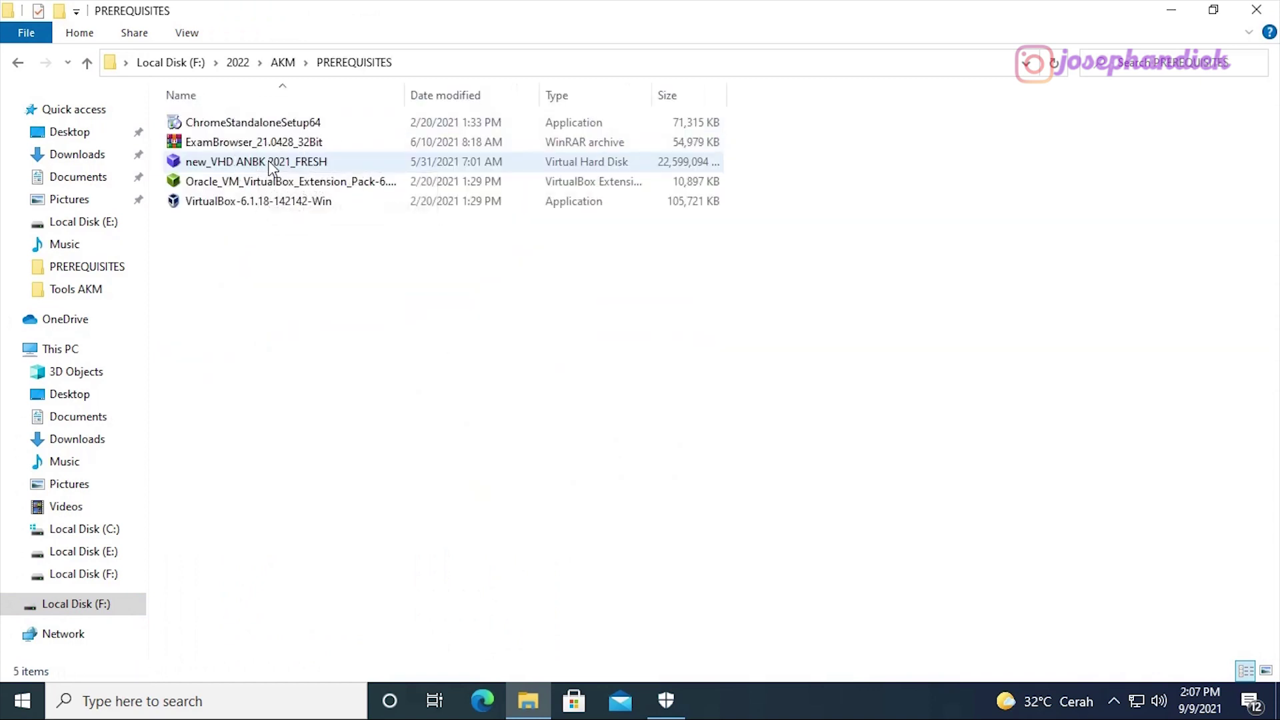
right_click(270, 158)
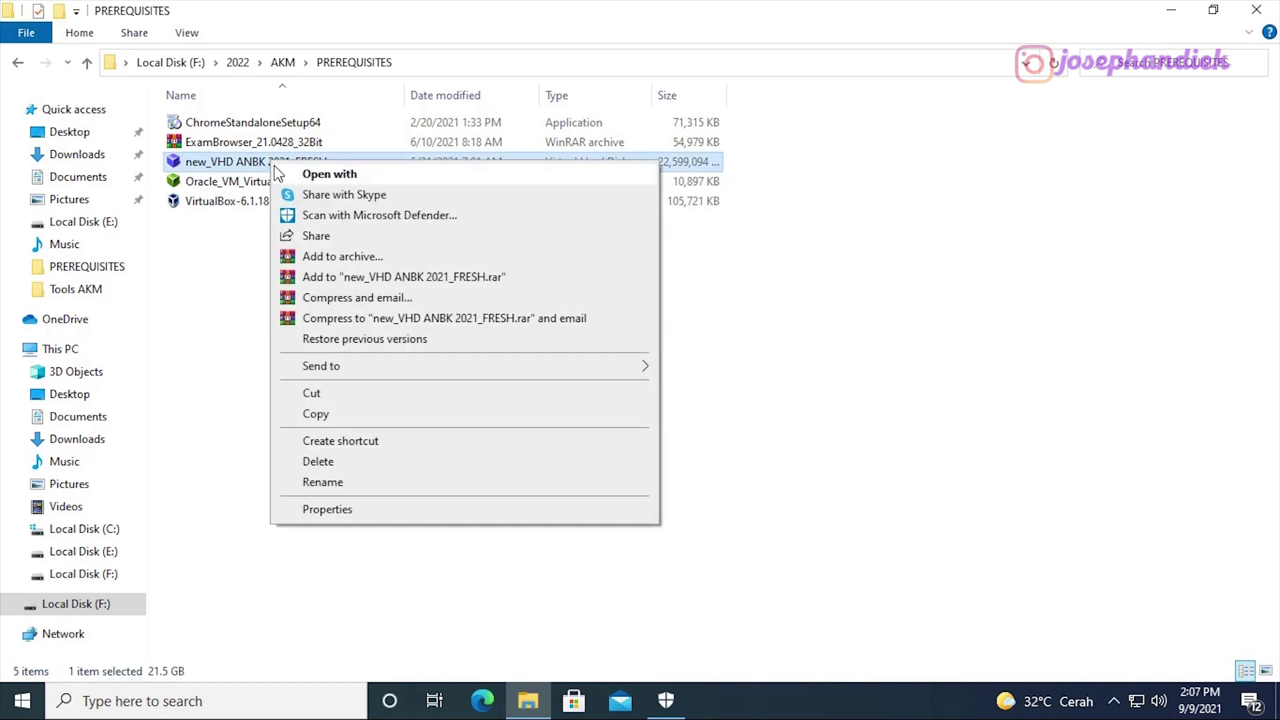
left_click(365, 414)
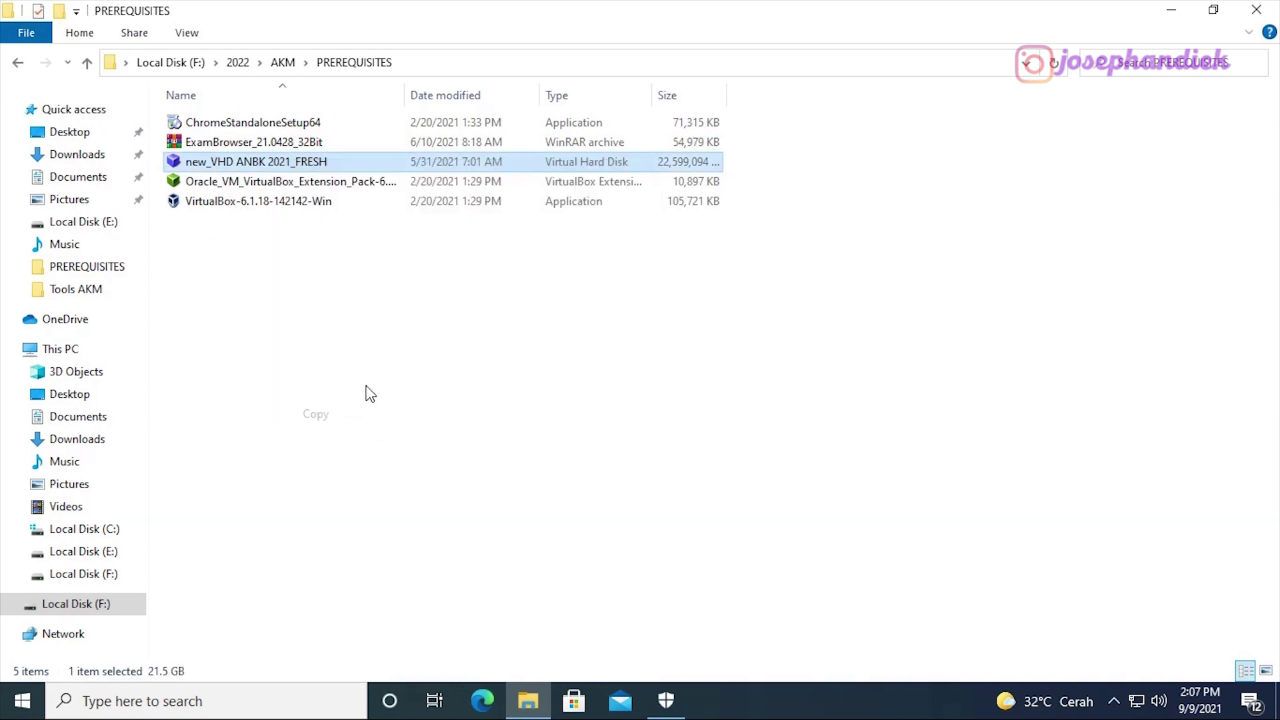
Permanently delete the new_VHD ANBK 2021_FRESH file from the AKM\PREREQUISITES folder on Local Disk (E:)
left_click(92, 553)
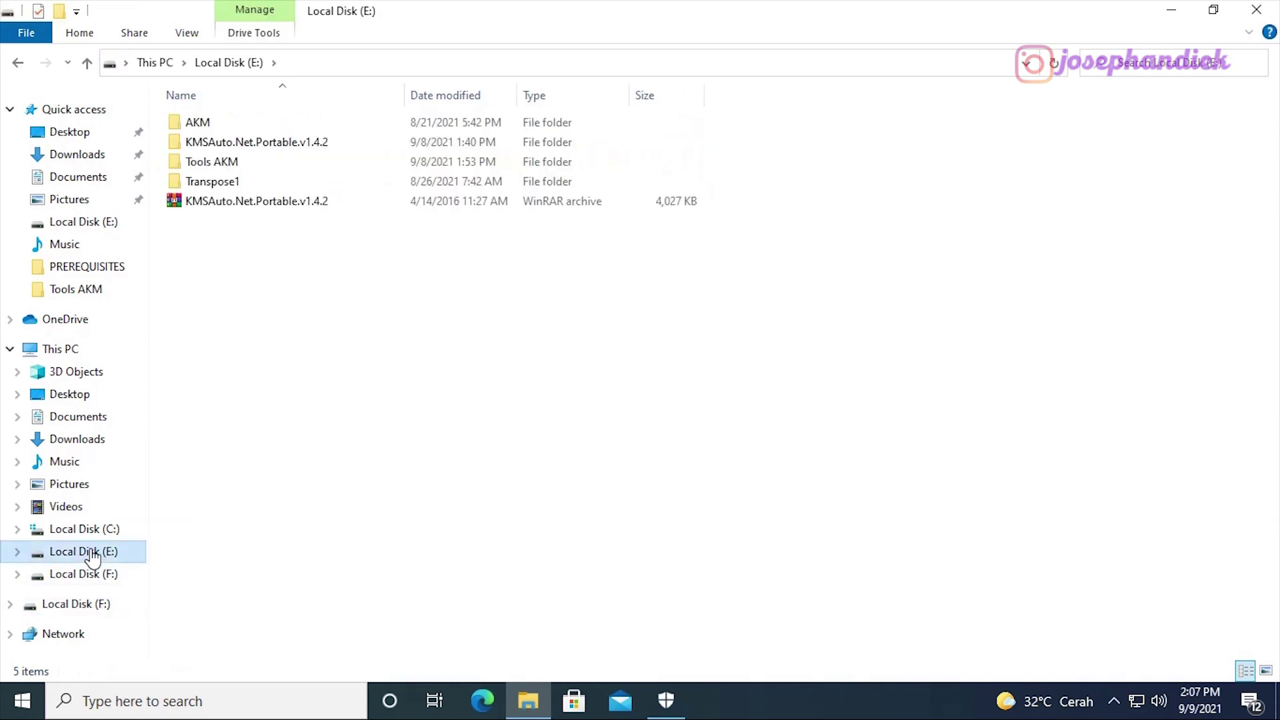
double_click(207, 123)
double_click(207, 127)
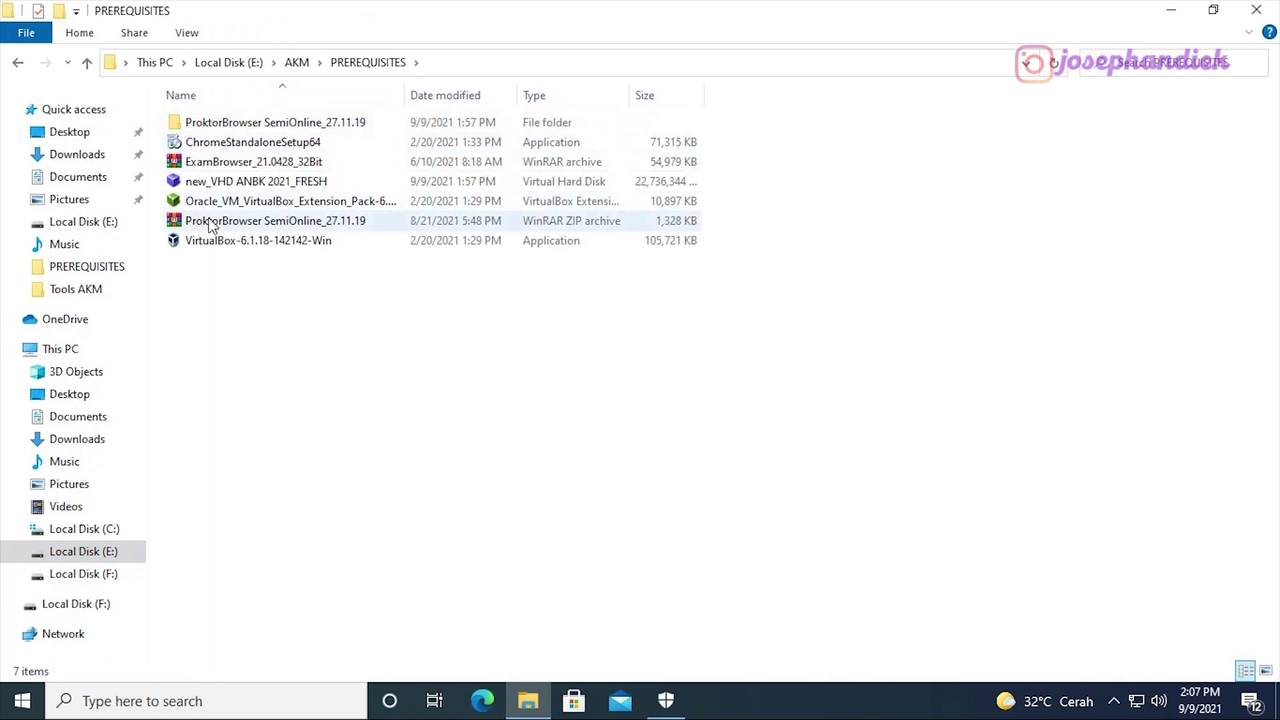
left_click(248, 187)
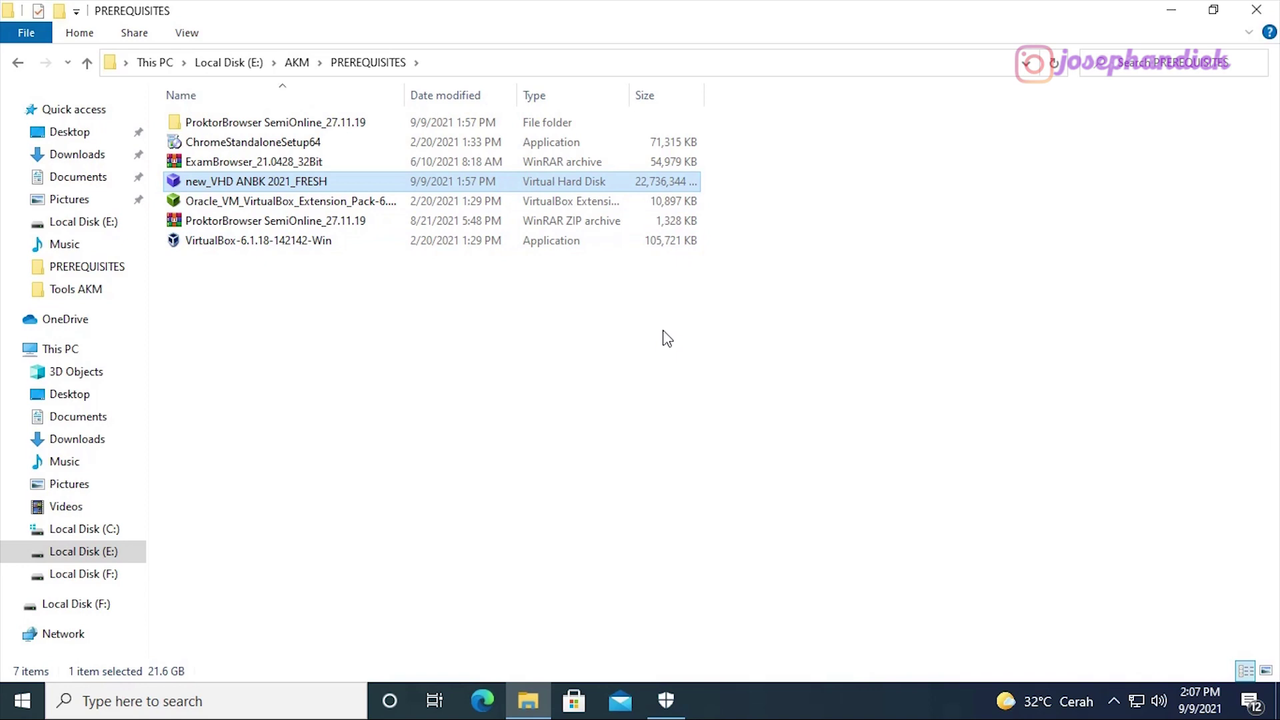
key("shift+Delete")
key("Return")
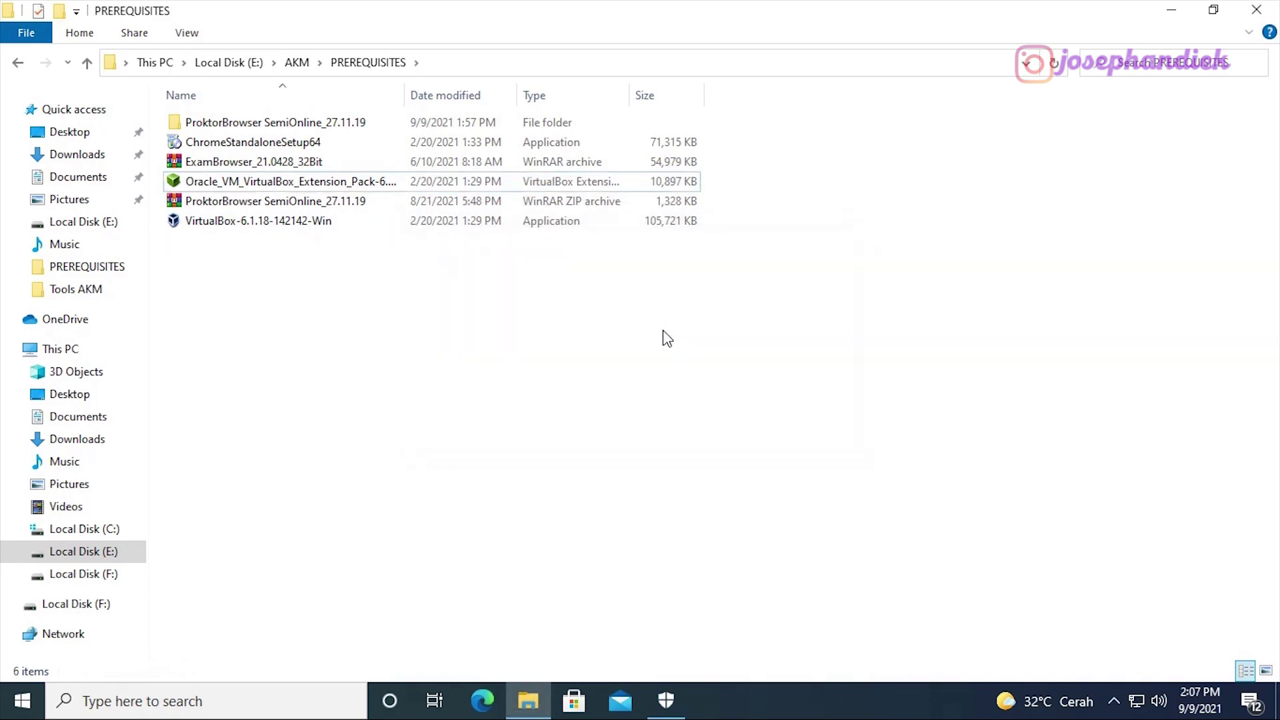
Paste the copied virtual hard disk into the PREREQUISITES folder on Local Disk (E:), showing the detailed copy progress
right_click(313, 279)
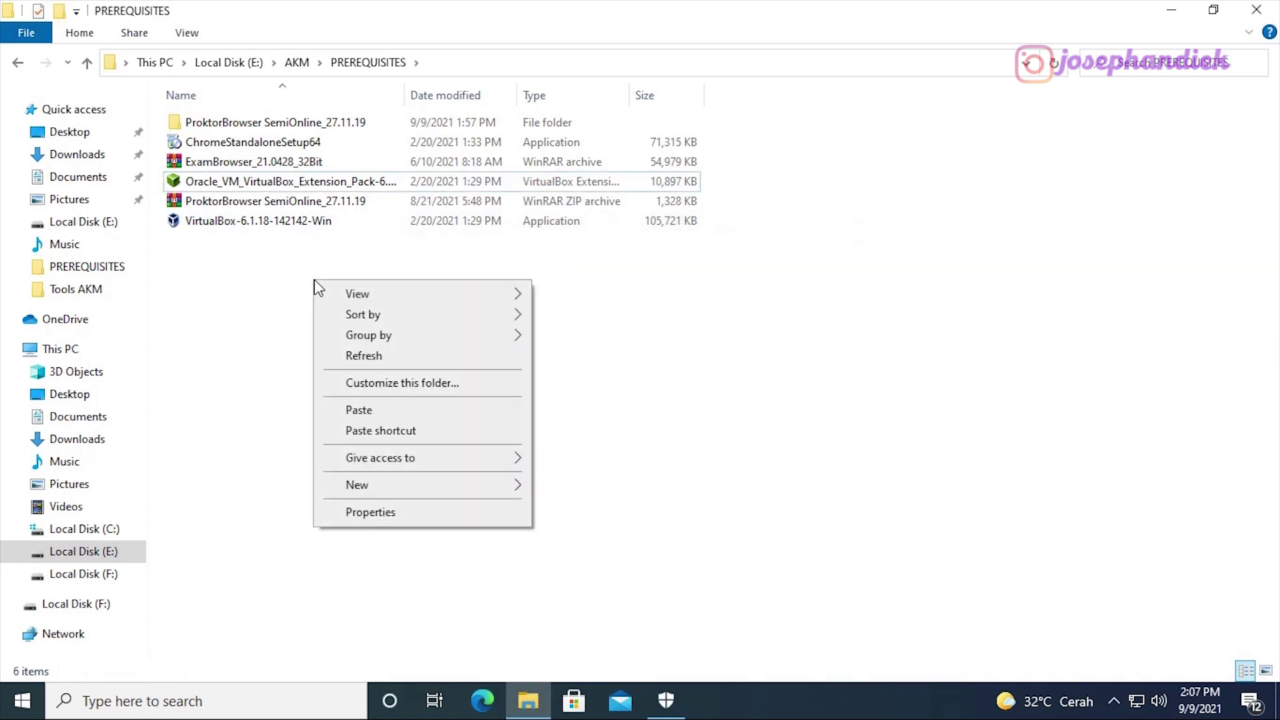
left_click(360, 408)
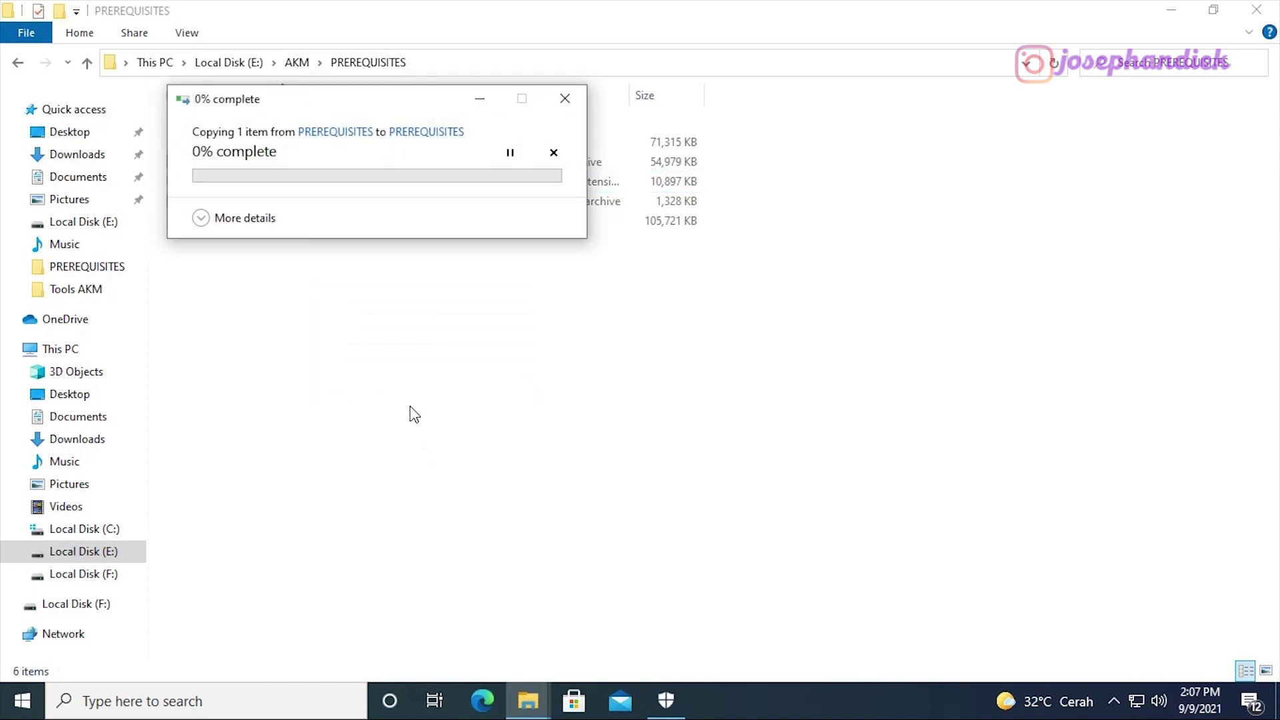
left_click(200, 220)
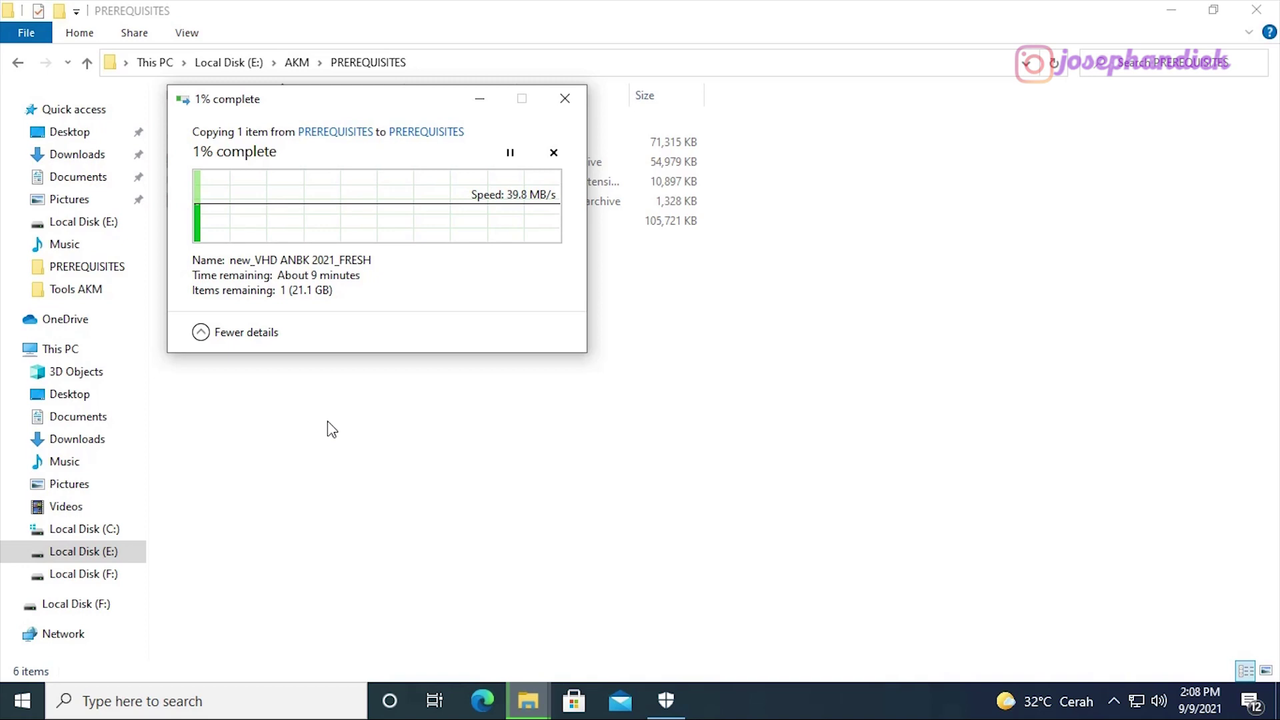
left_click(1113, 701)
left_click(1121, 662)
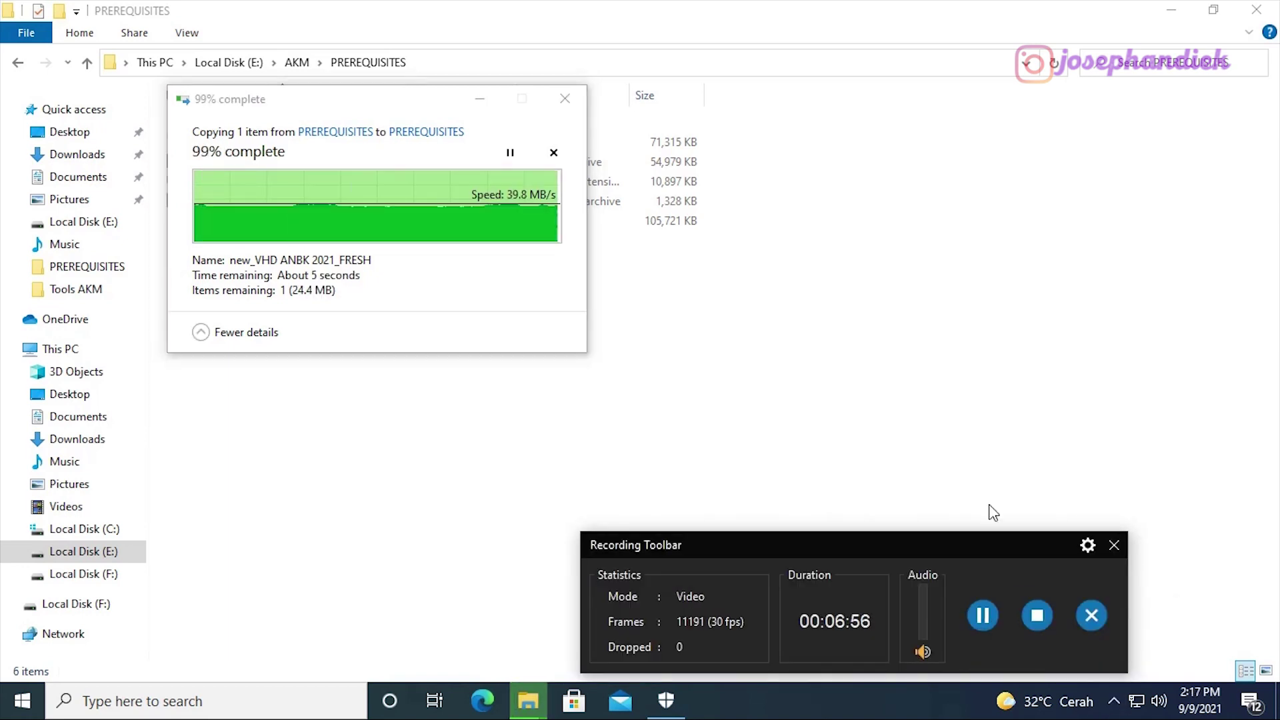
Install Oracle VM VirtualBox 6.1.18 from the PREREQUISITES folder with default options, and start its Manager in a maximized window
double_click(355, 242)
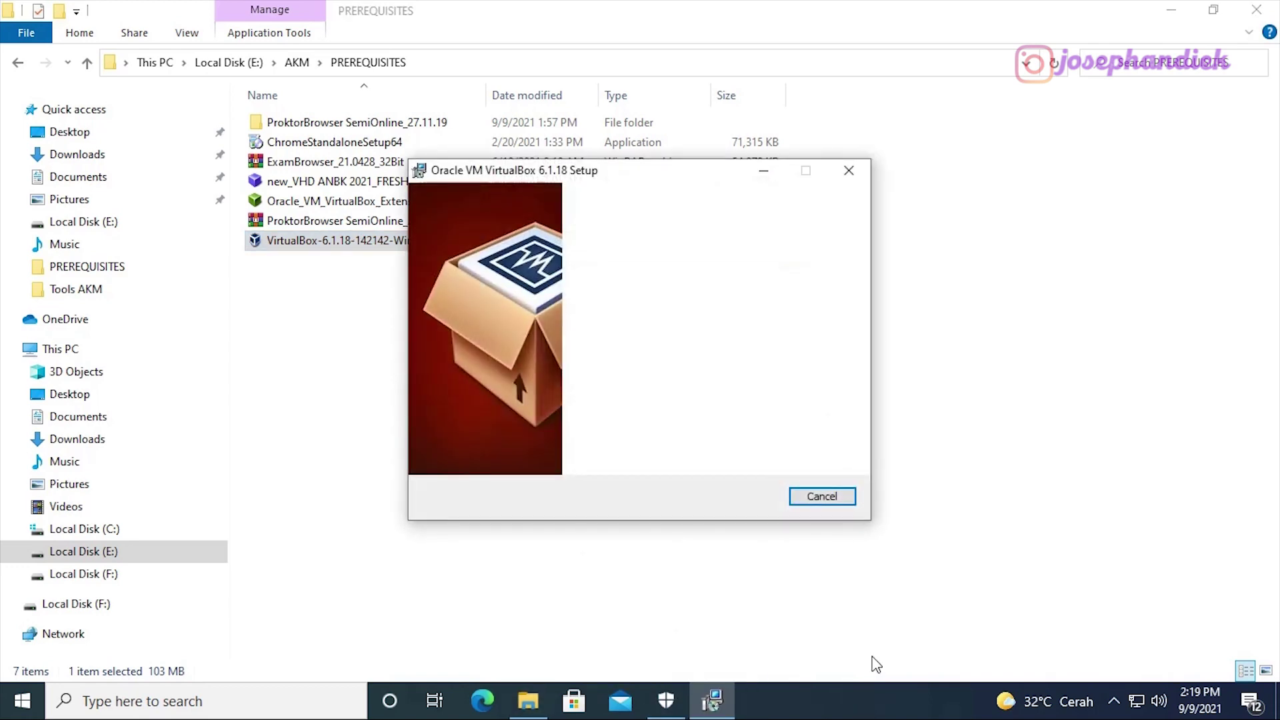
left_click(748, 497)
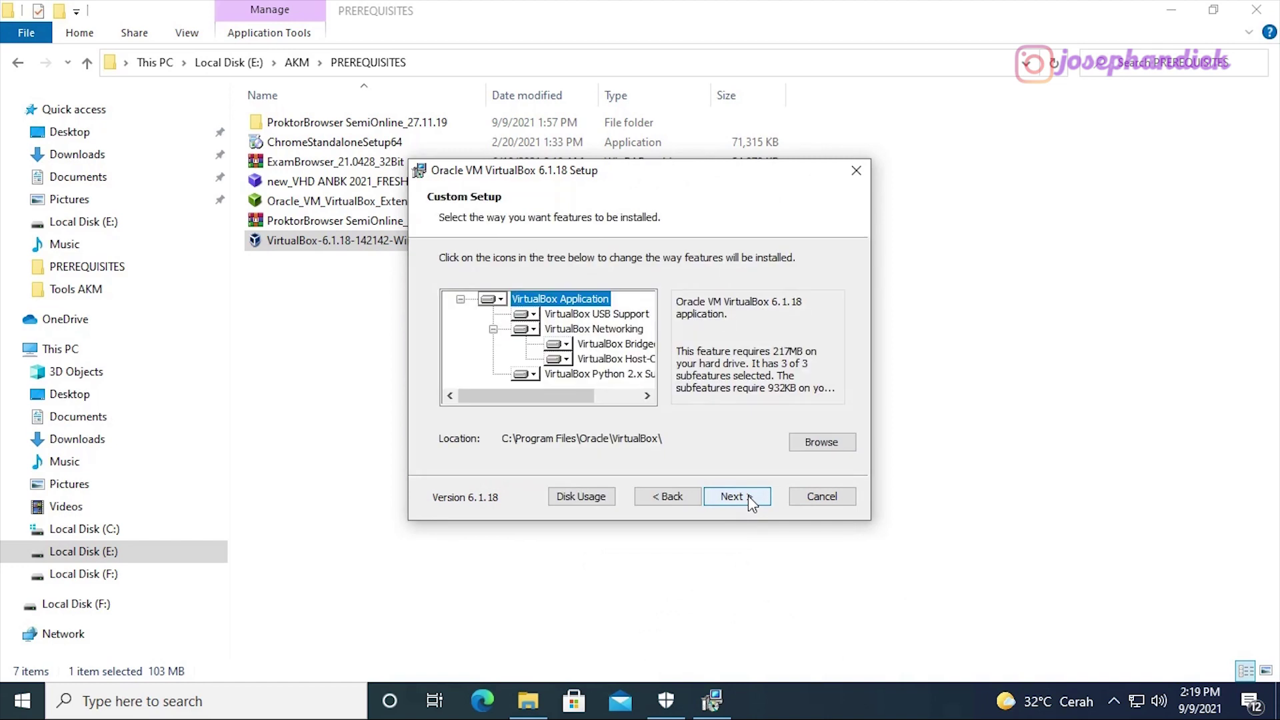
left_click(735, 500)
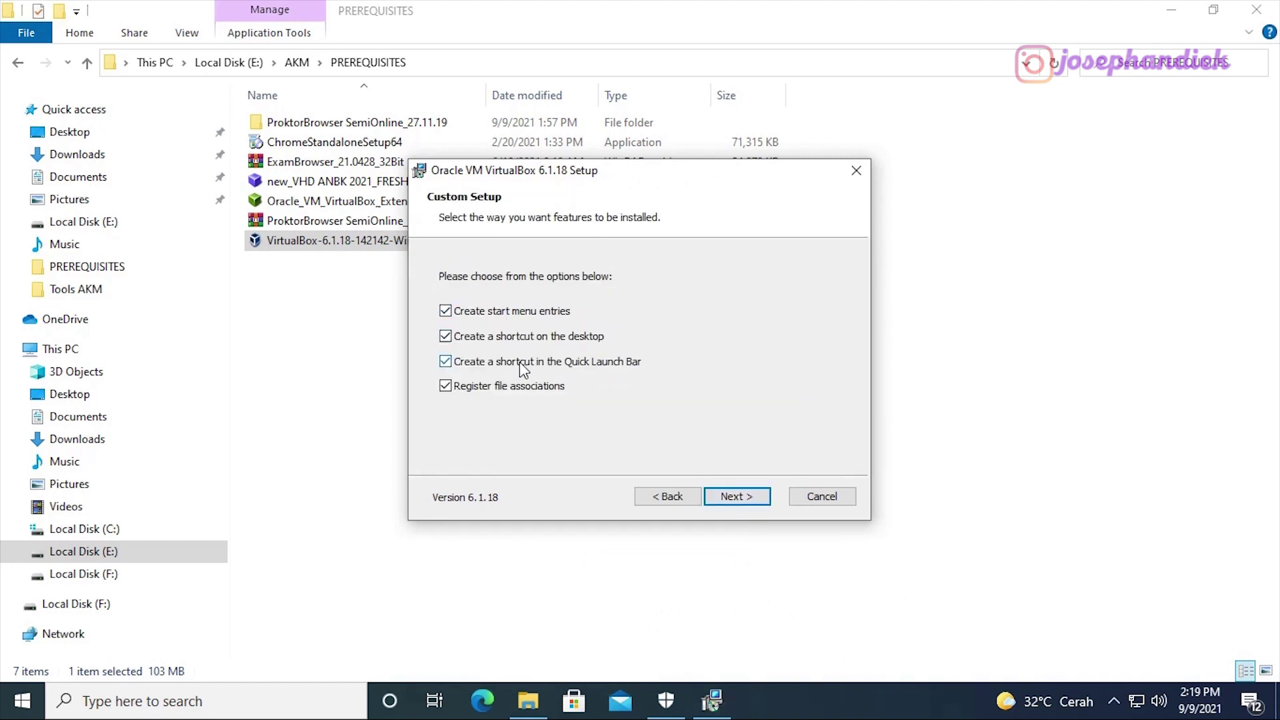
left_click(739, 498)
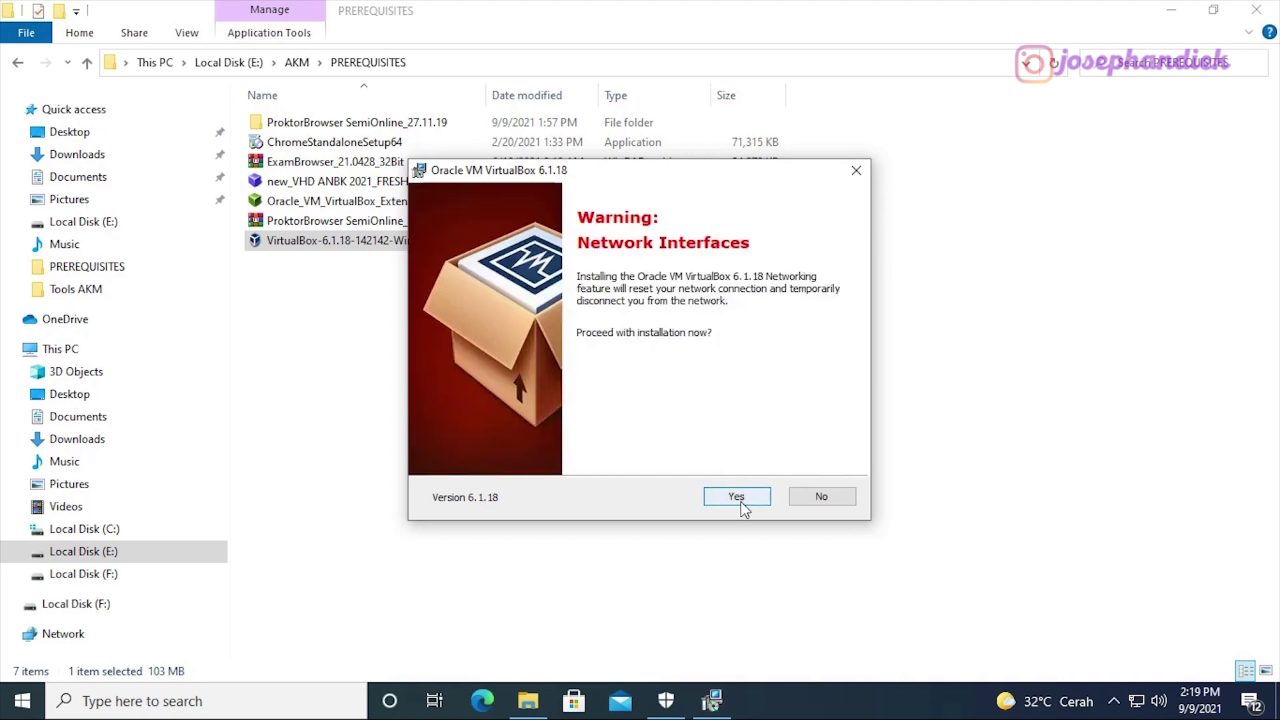
left_click(736, 497)
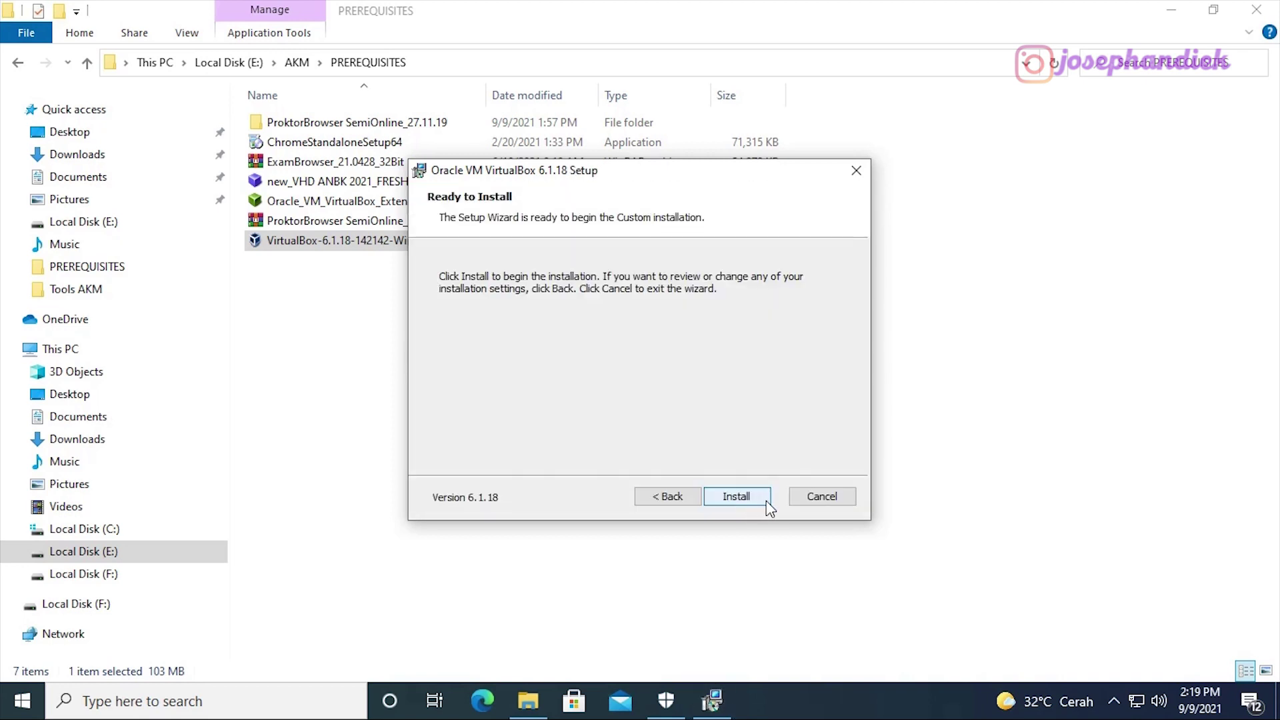
left_click(766, 504)
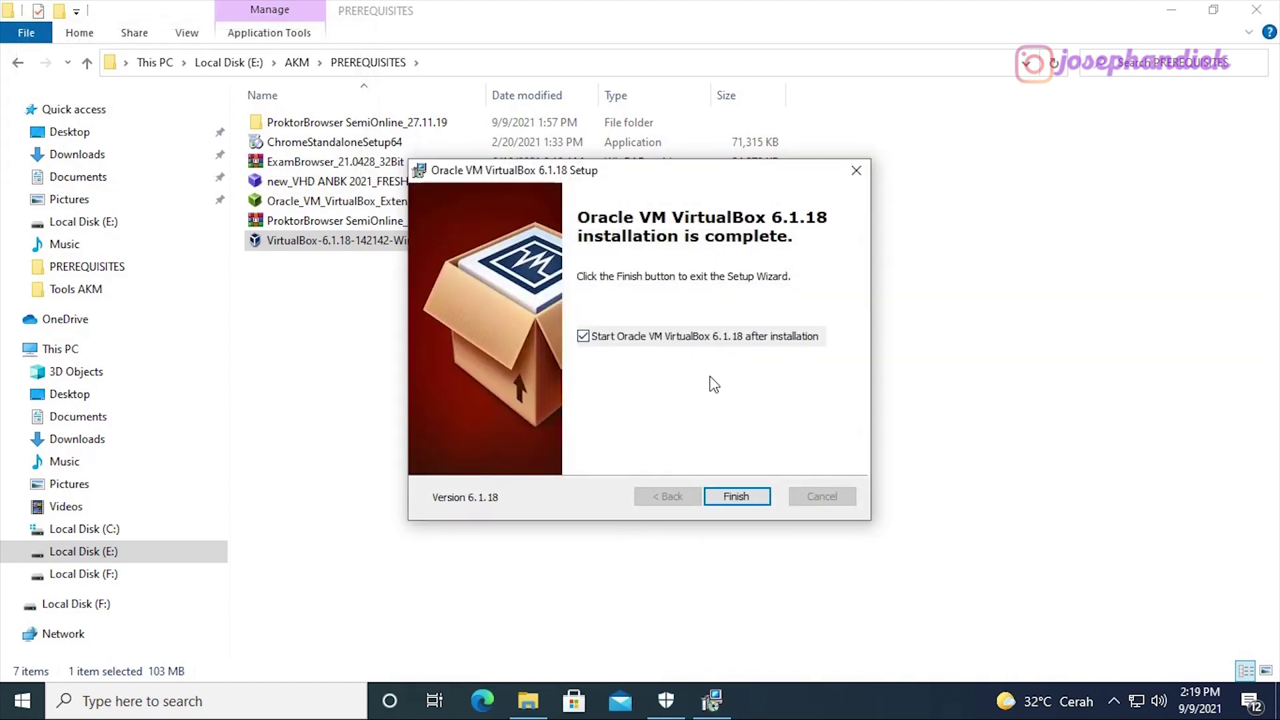
left_click(742, 497)
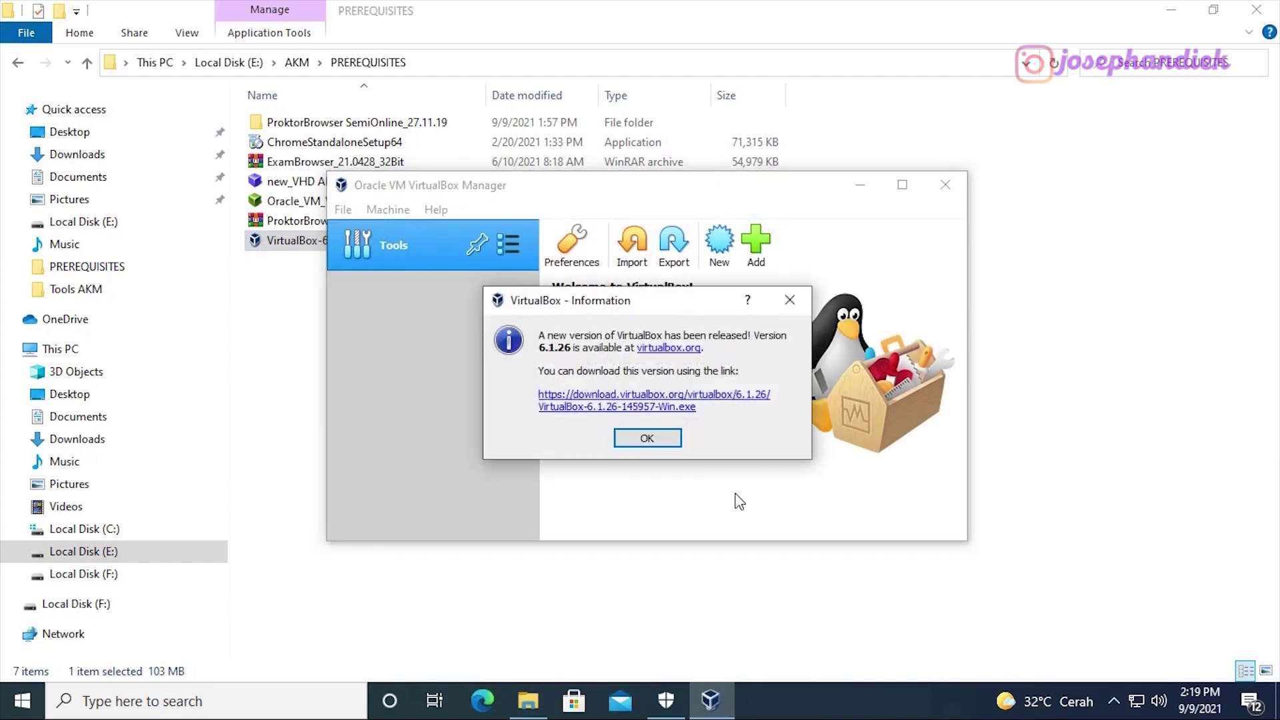
left_click(666, 442)
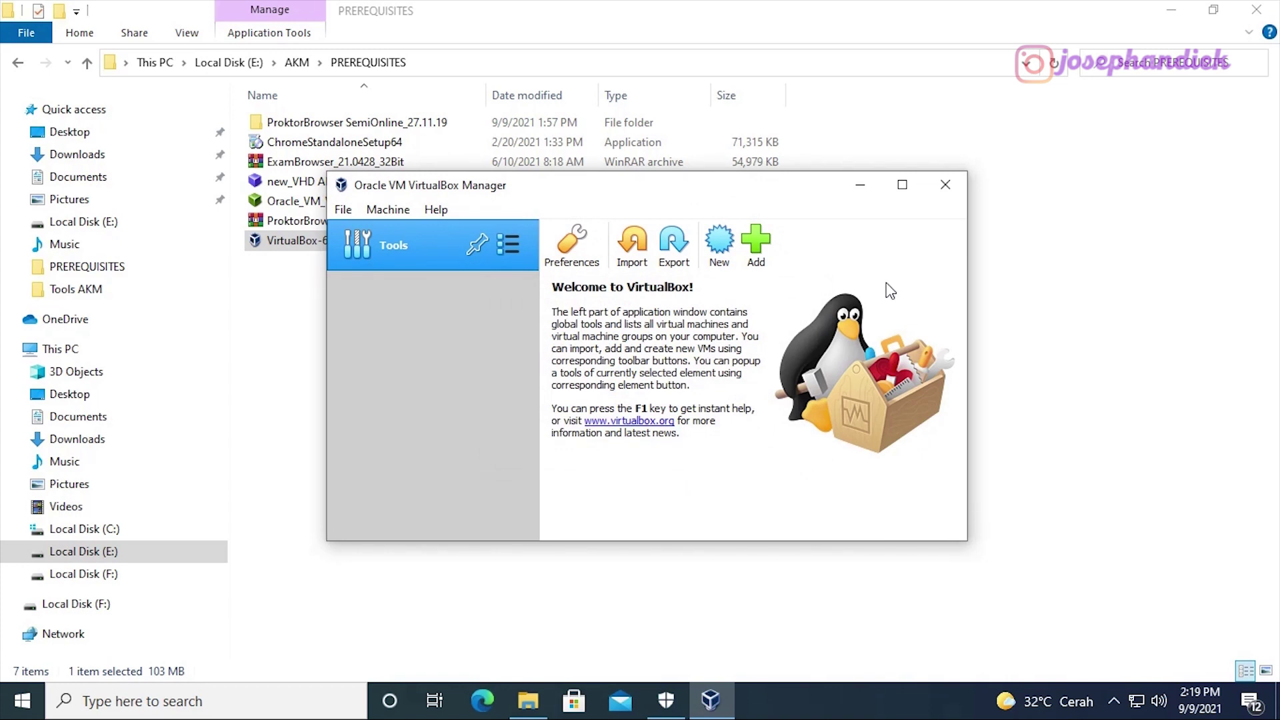
left_click(902, 184)
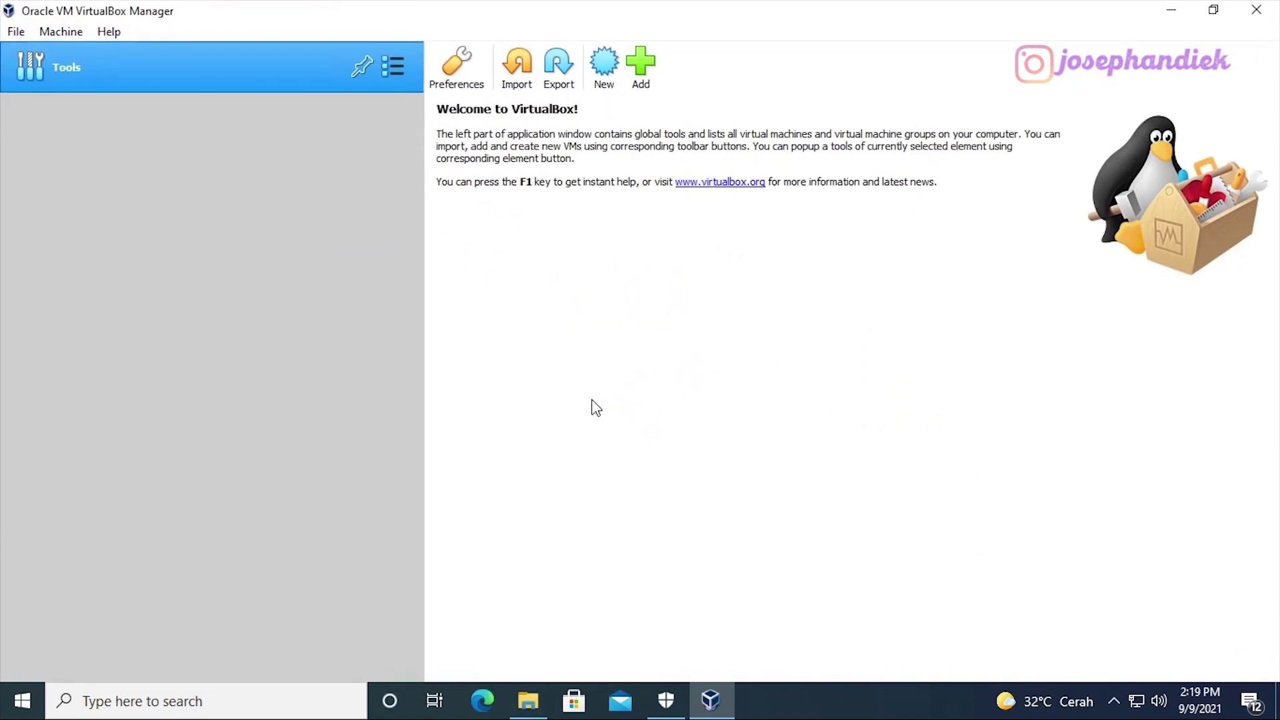
Begin a new virtual machine named SERVER1 with version Windows 2012 (64-bit) and 10008 MB of memory
left_click(605, 77)
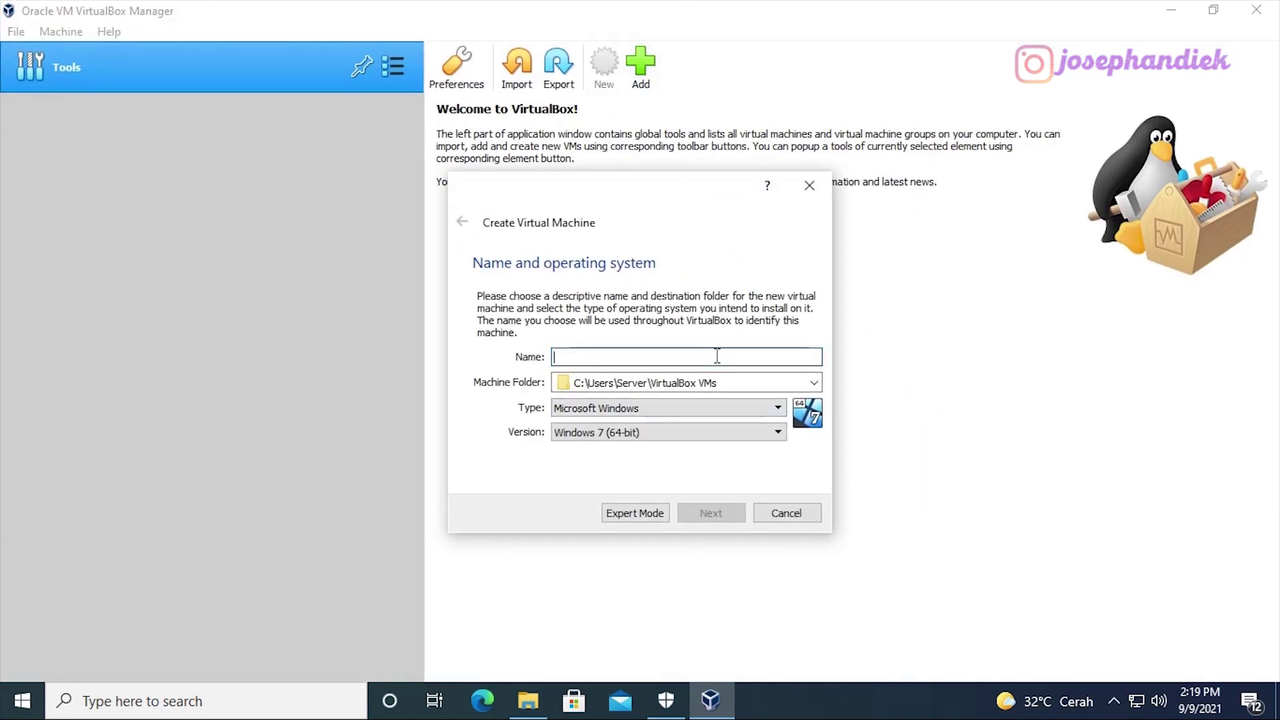
type("SE")
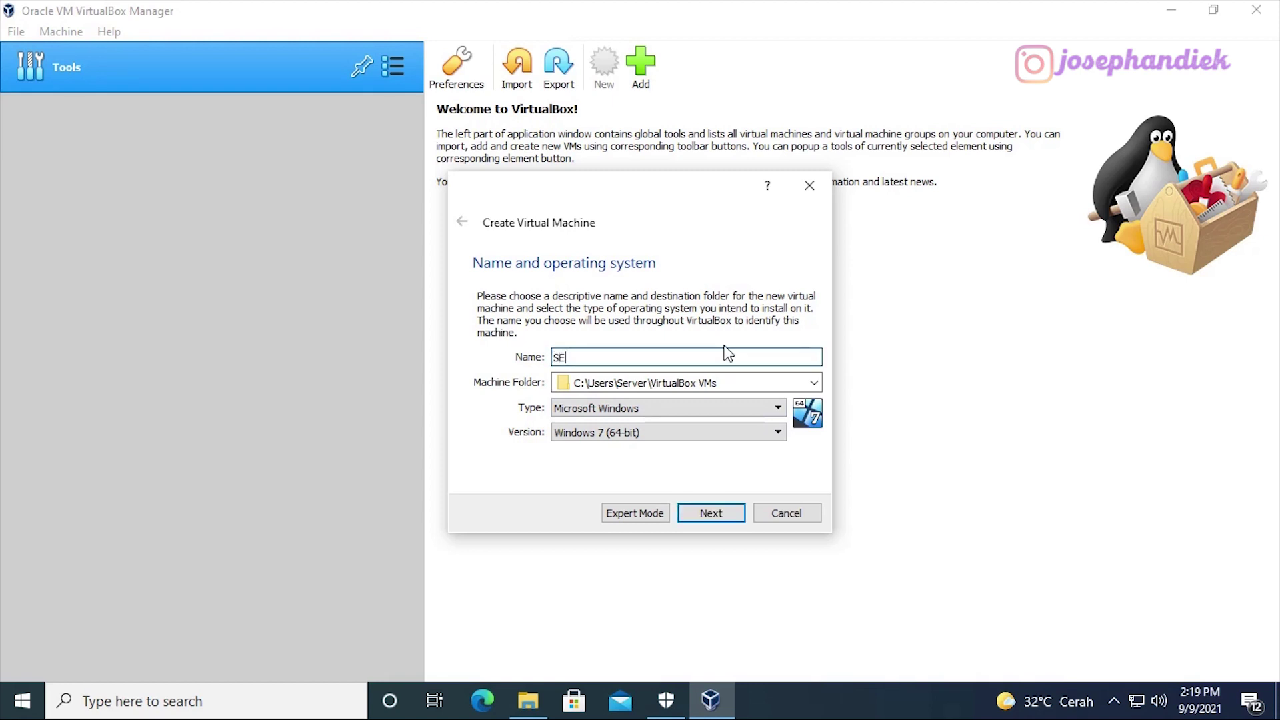
type("RVER 1")
left_click(670, 436)
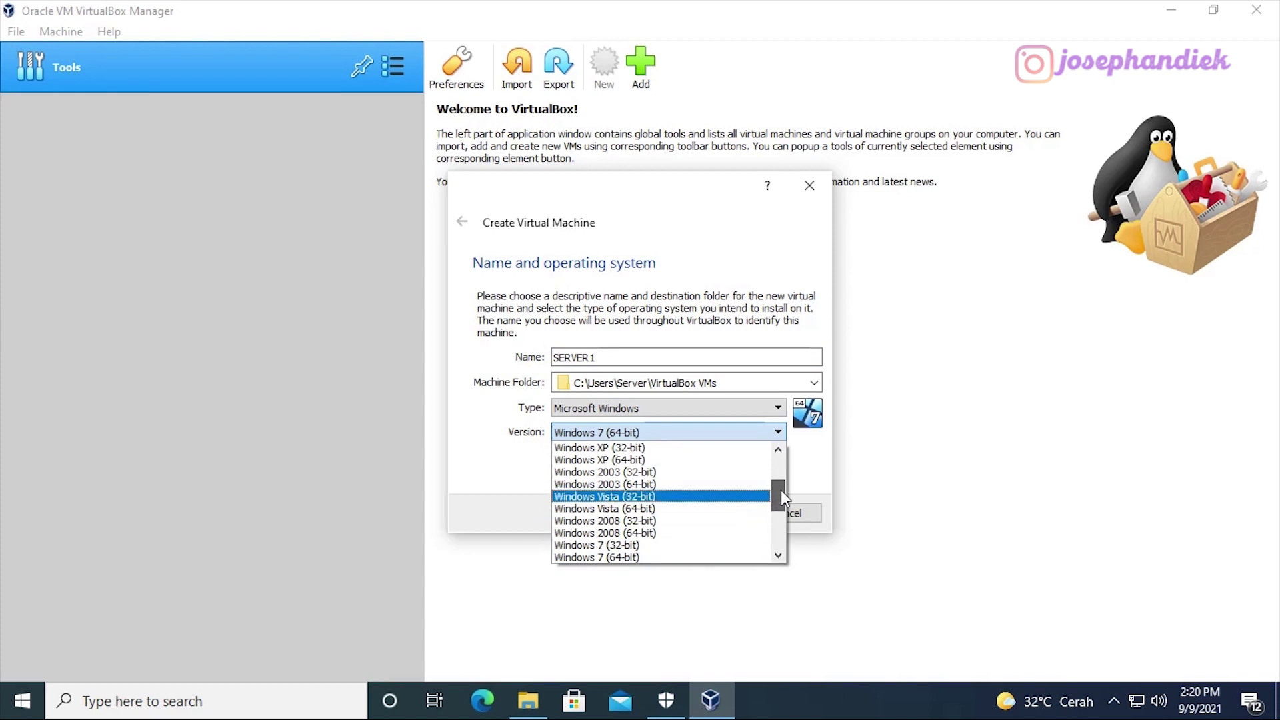
left_click_drag(781, 491, 777, 510)
left_click(693, 533)
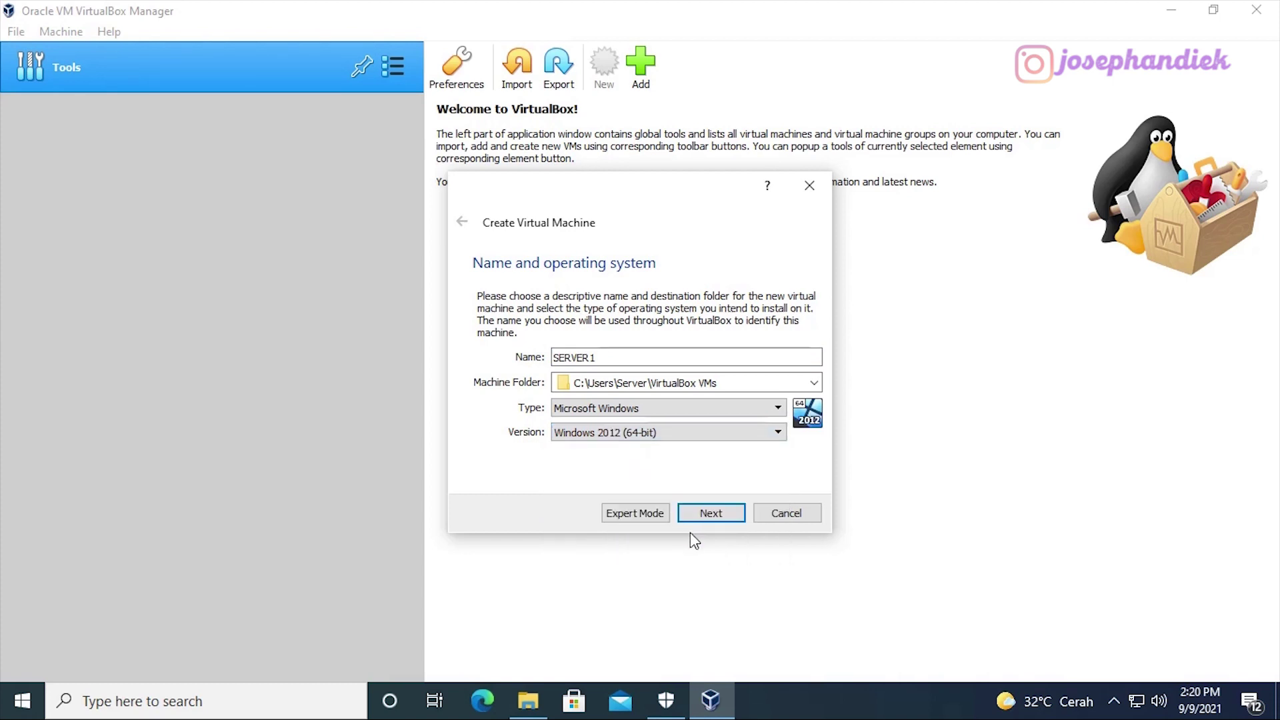
left_click(725, 517)
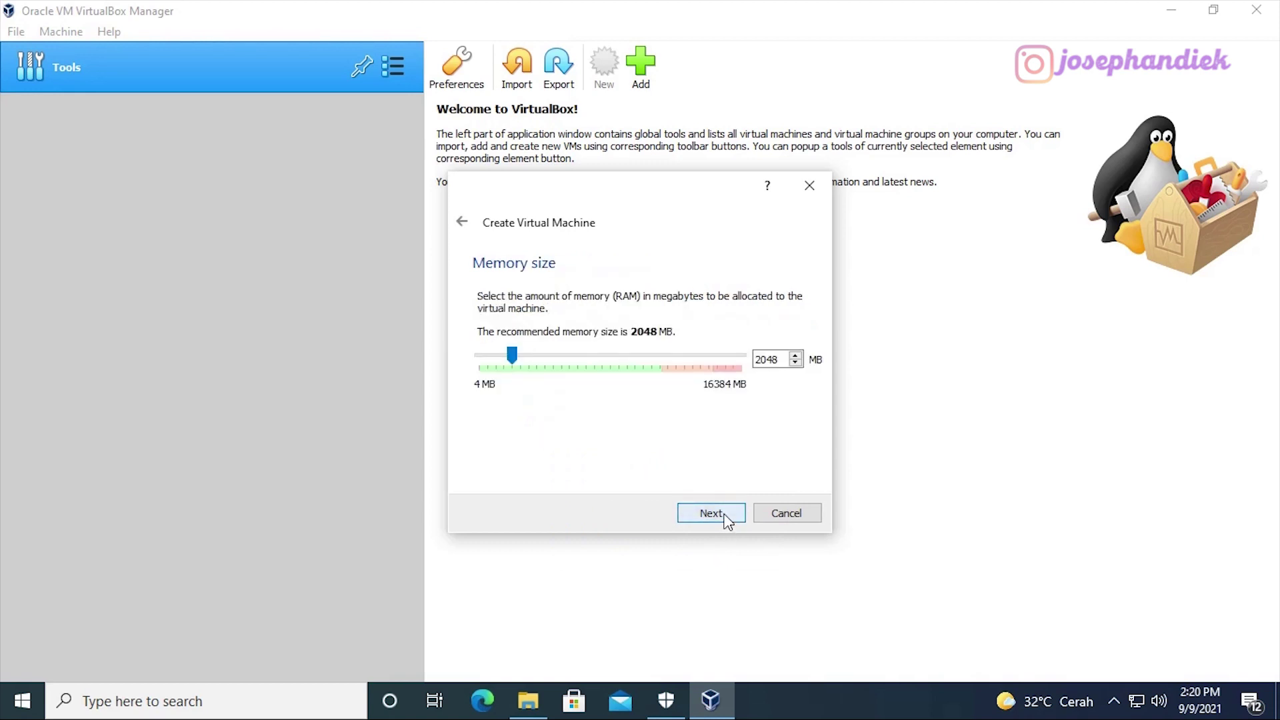
left_click_drag(512, 357, 644, 372)
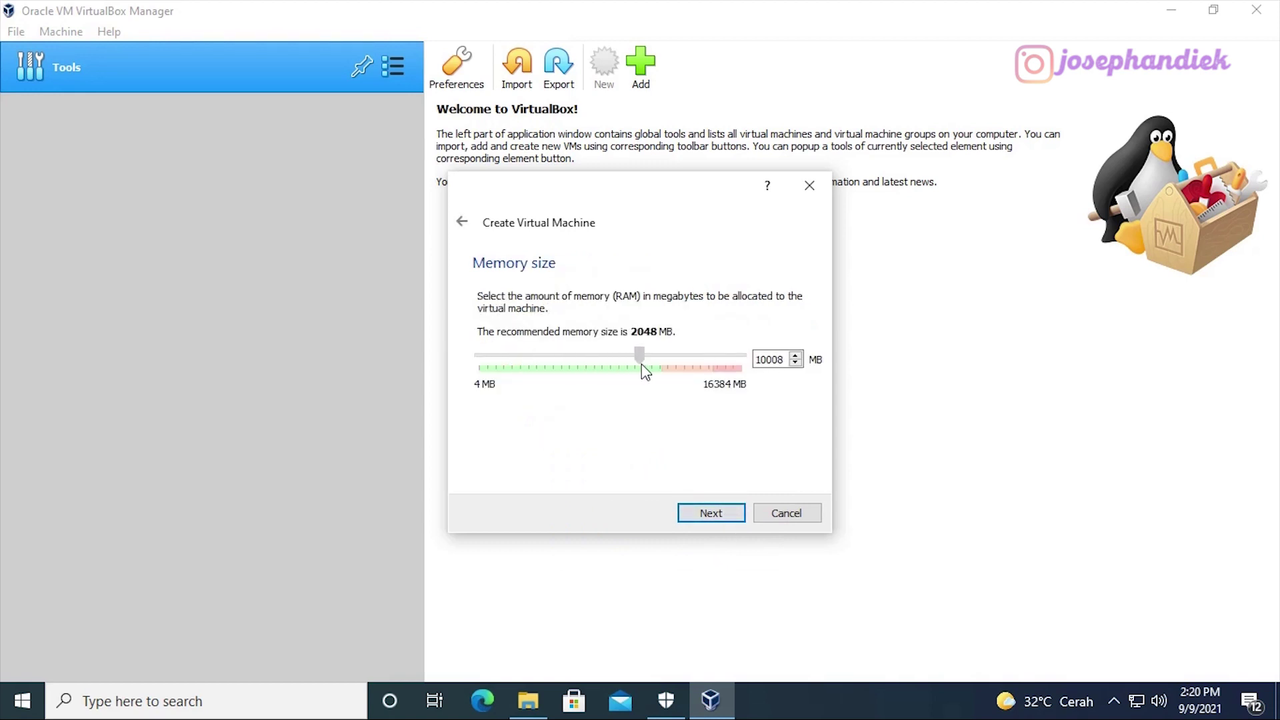
left_click(725, 517)
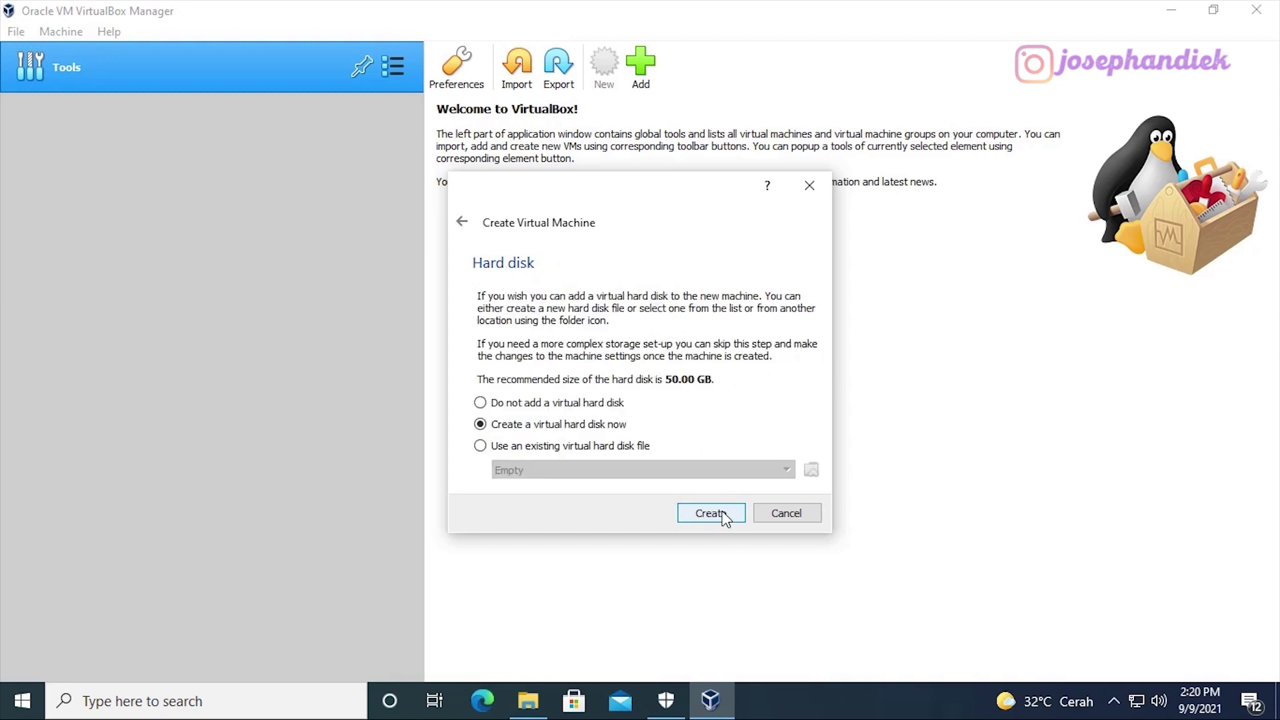
Attach the existing new_VHD ANBK 2021_FRESH disk from AKM\PREREQUISITES on Local Disk (E:) and create the SERVER1 machine
left_click(618, 451)
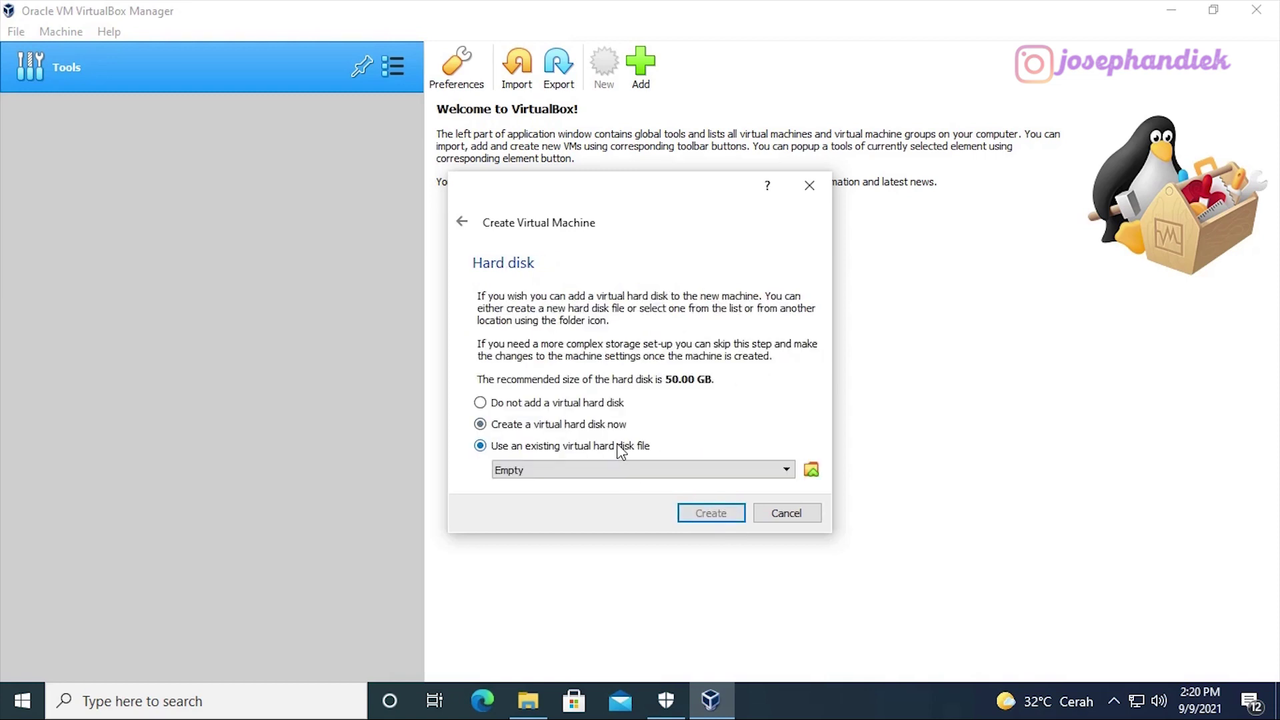
left_click(810, 470)
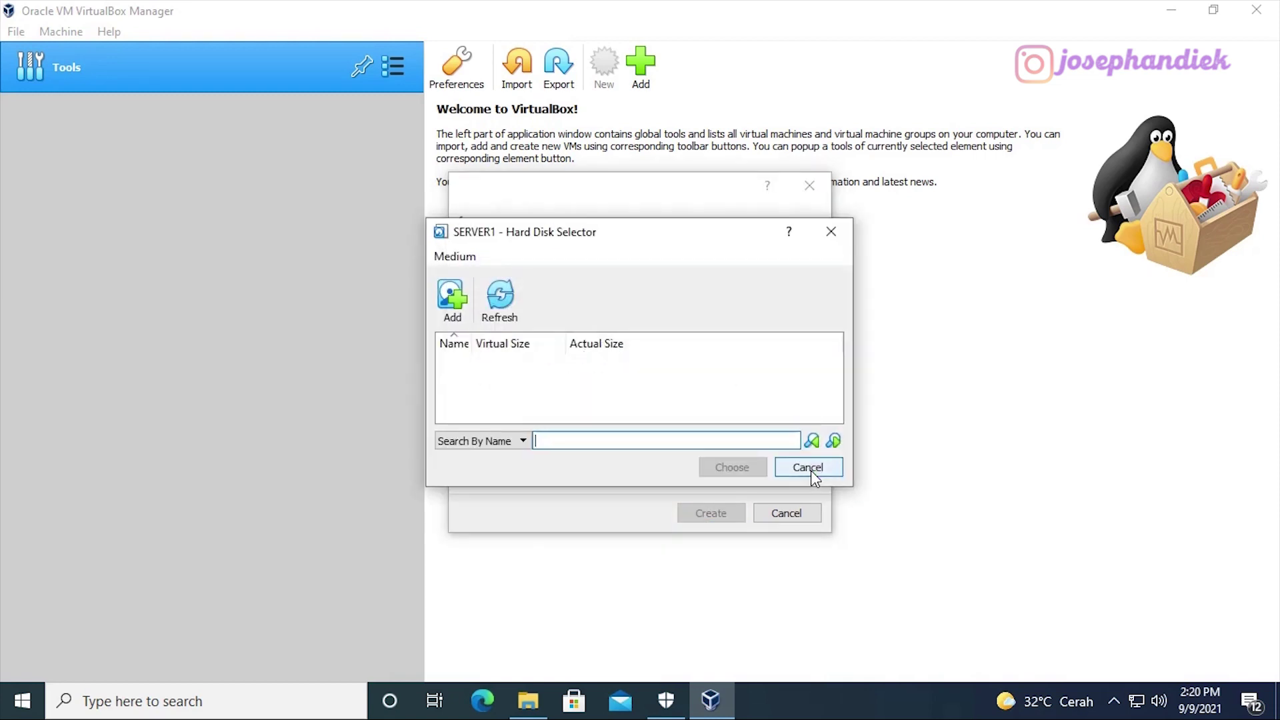
left_click(450, 294)
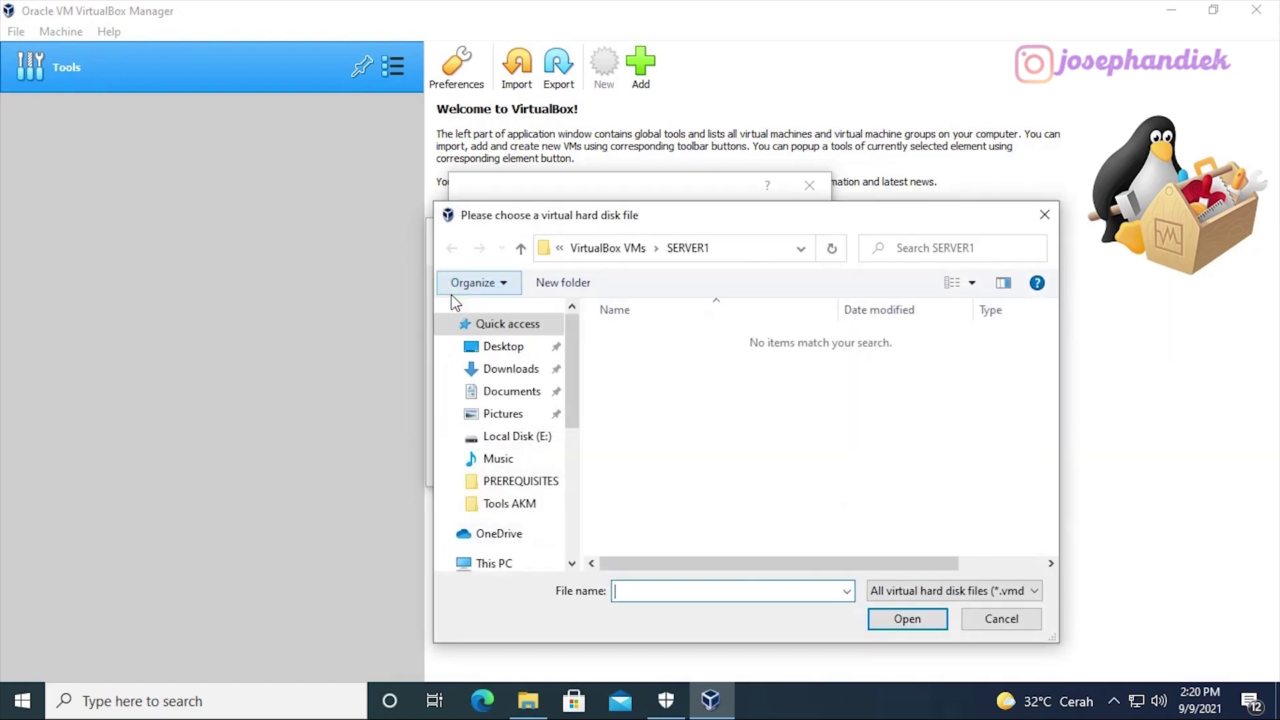
left_click_drag(563, 374, 568, 500)
left_click(531, 467)
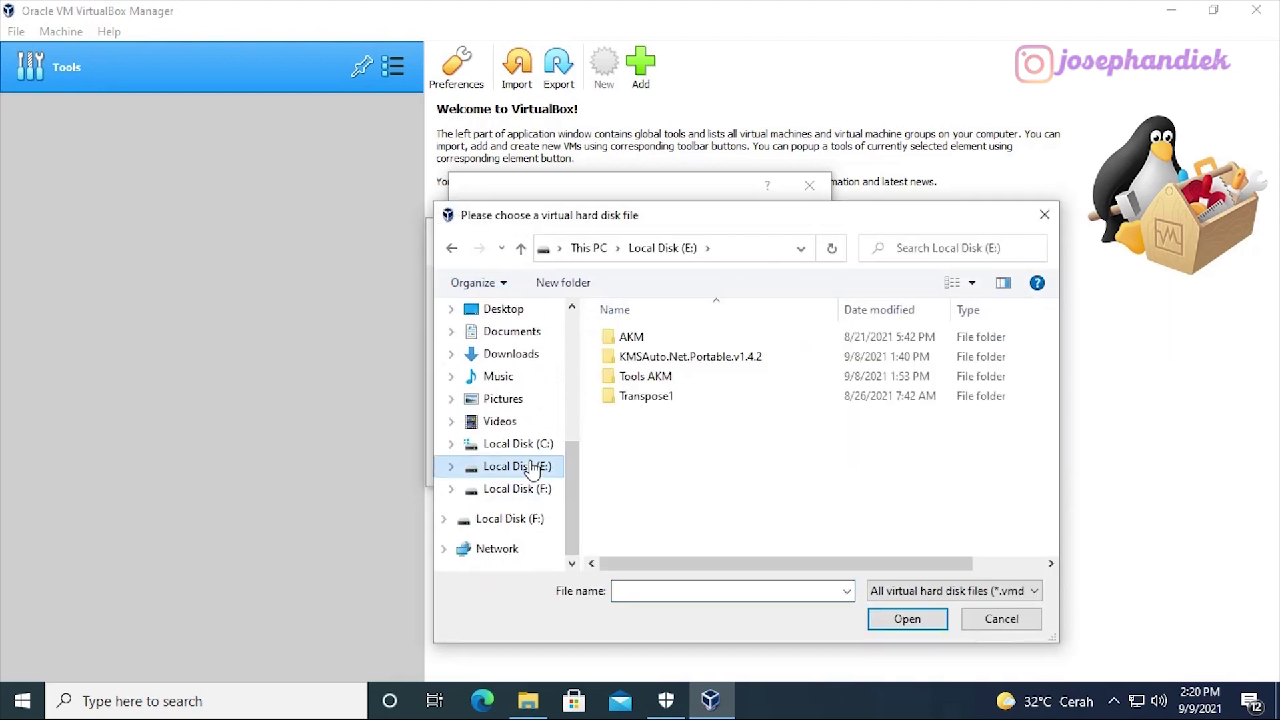
double_click(657, 338)
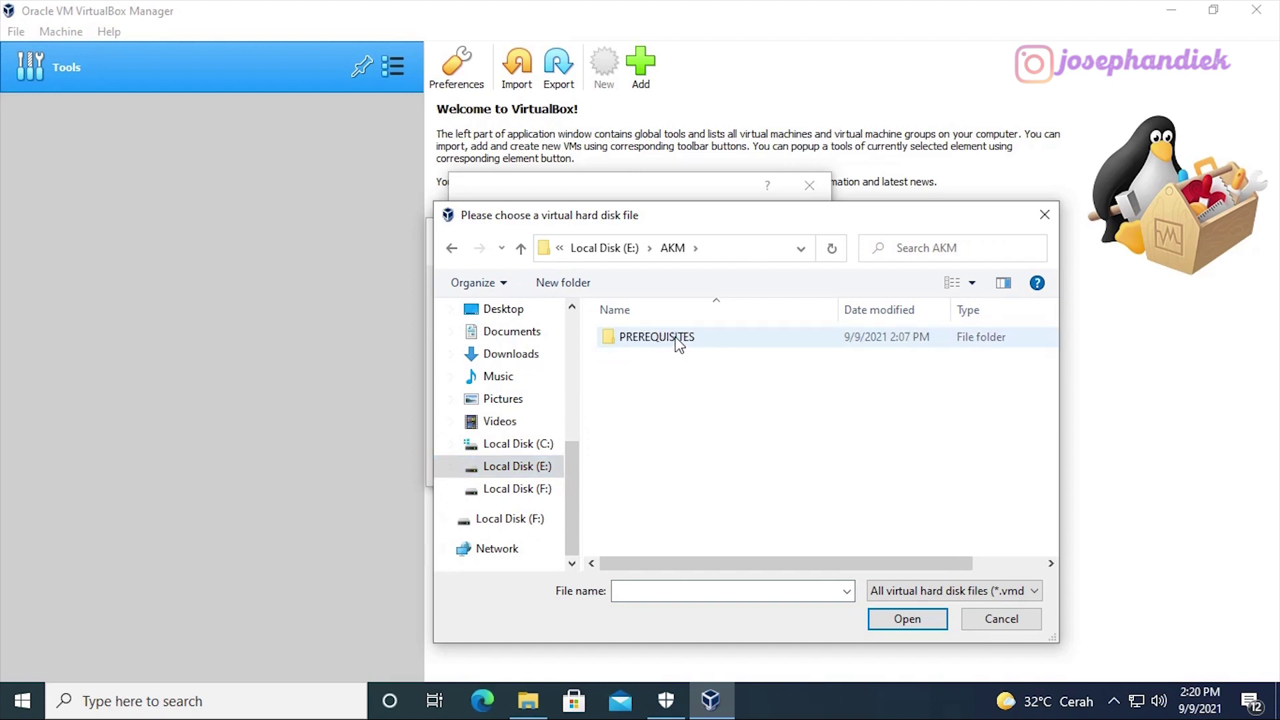
double_click(678, 341)
left_click(672, 364)
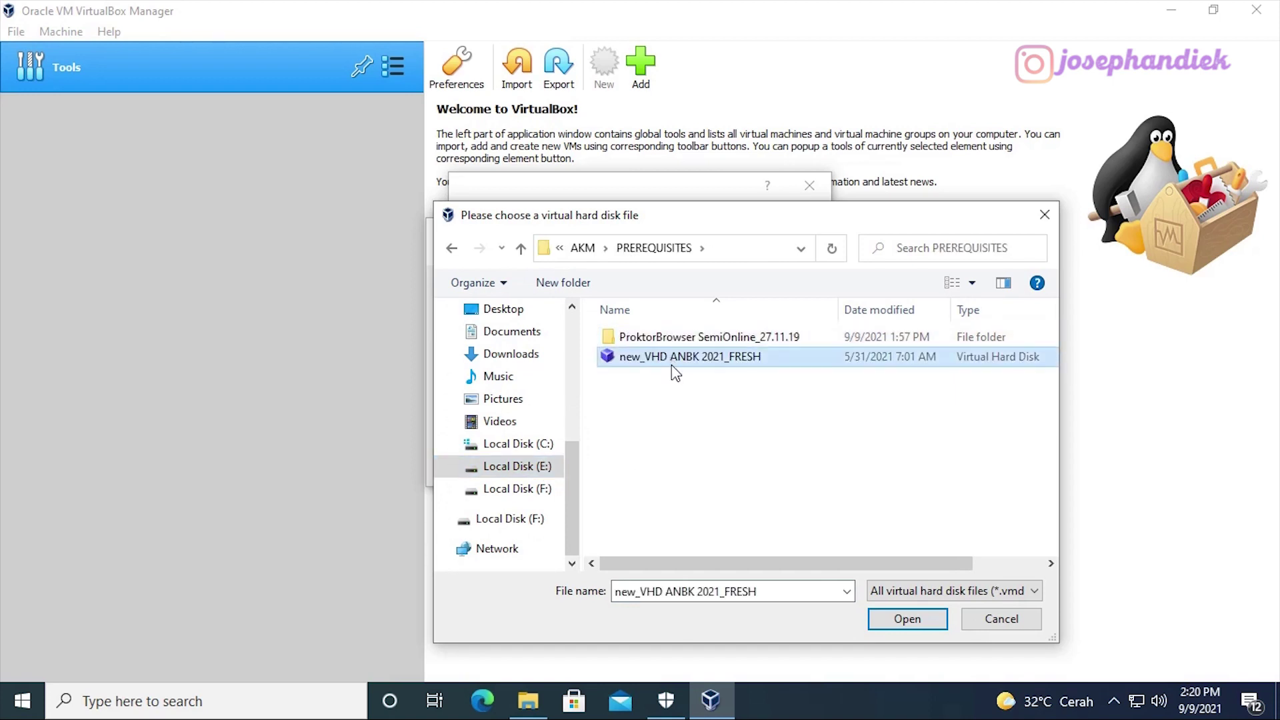
left_click(897, 618)
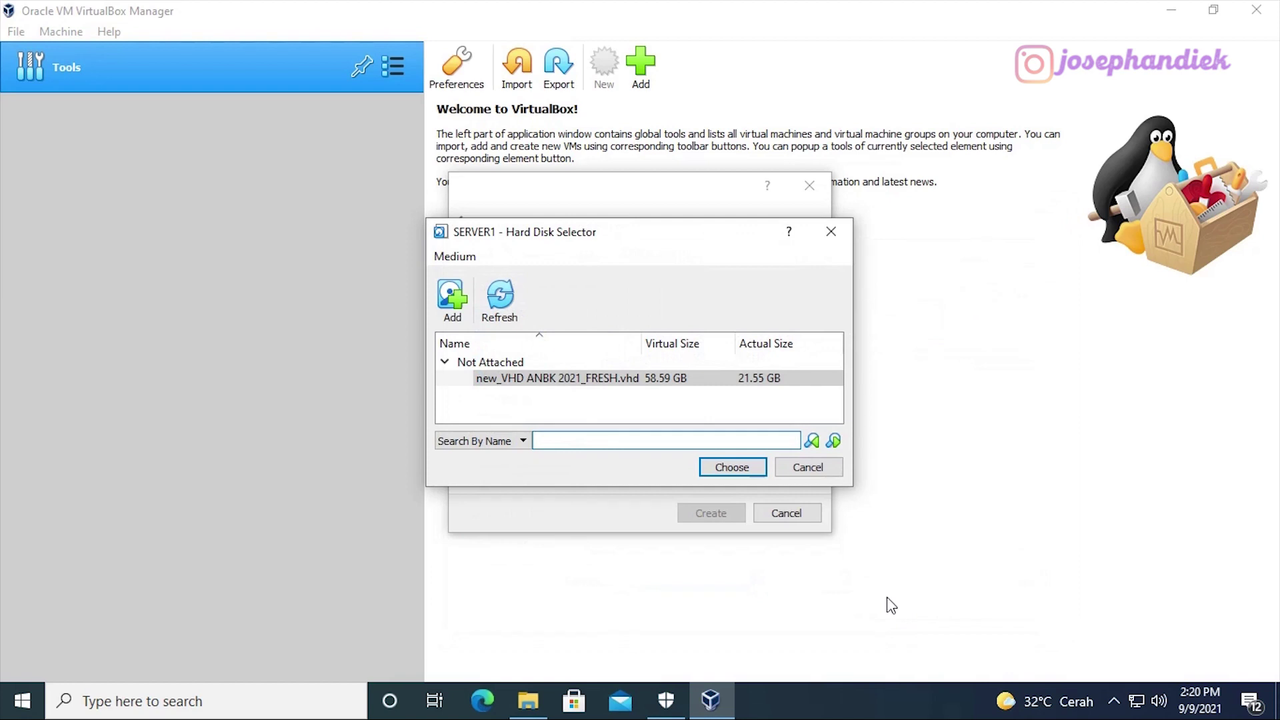
left_click(596, 379)
left_click(714, 469)
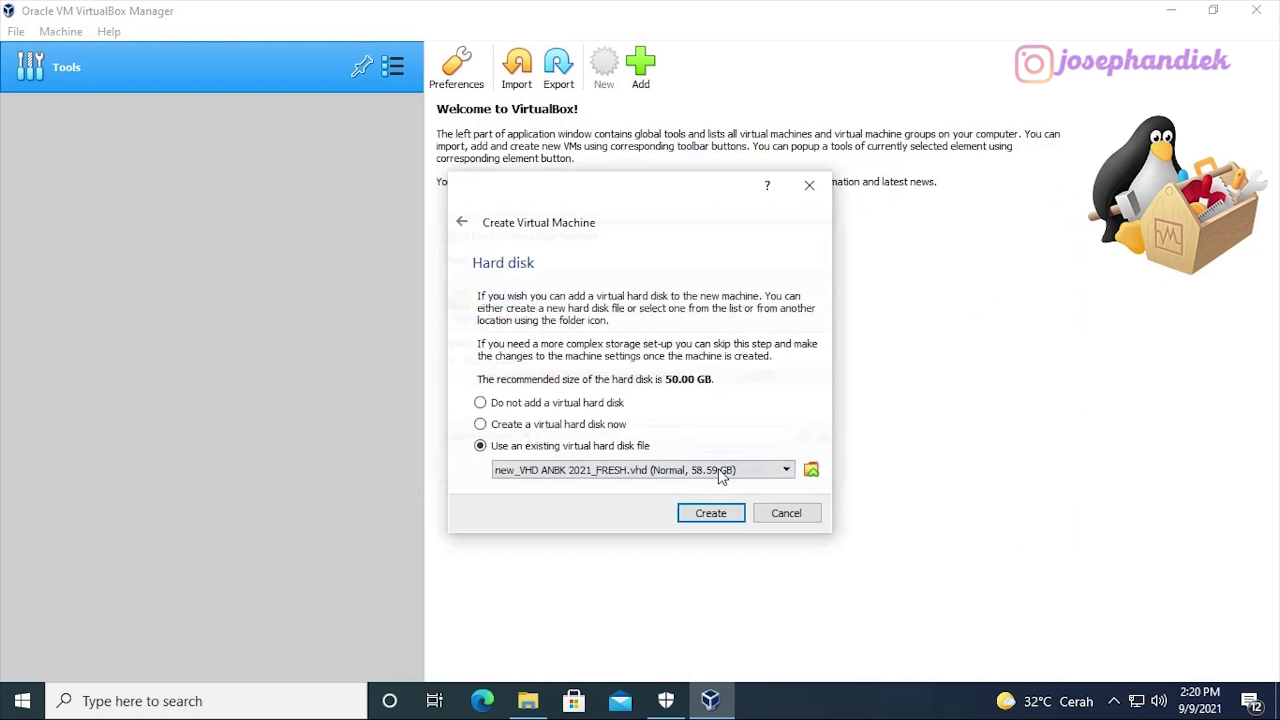
left_click(739, 520)
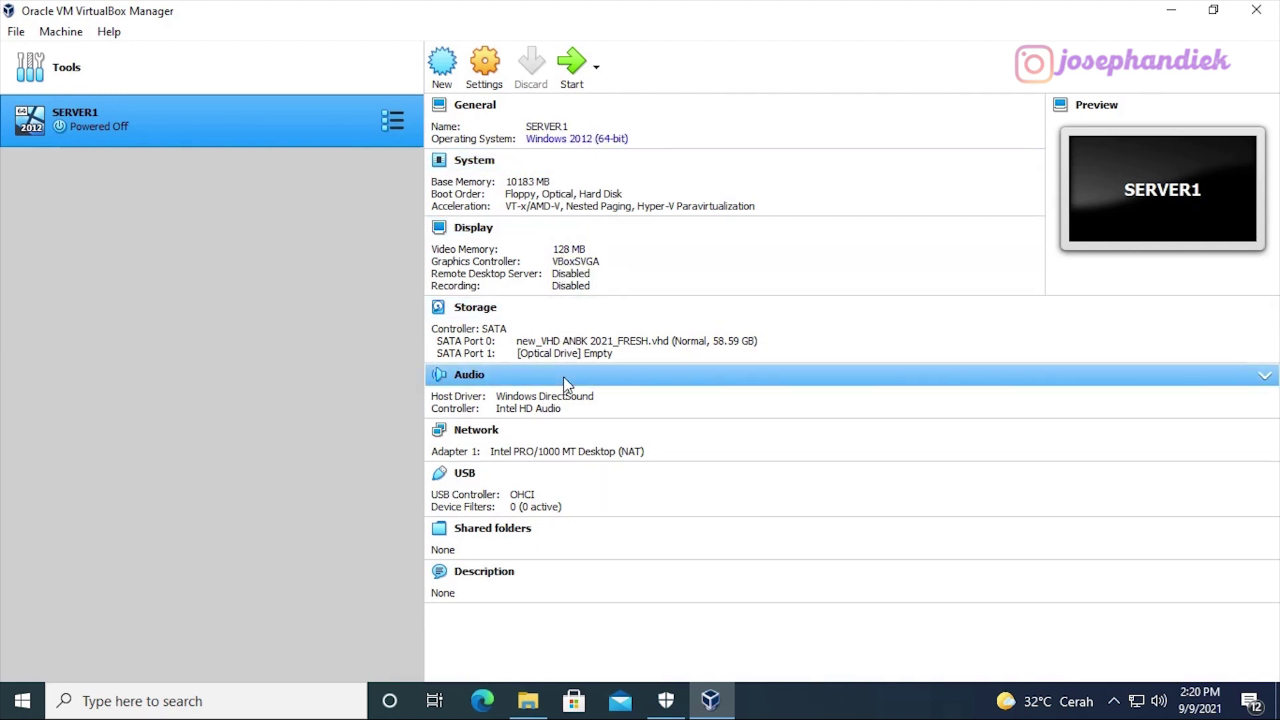
Set the processor count to 3 in SERVER1's system settings and review the acceleration and motherboard options
left_click(487, 75)
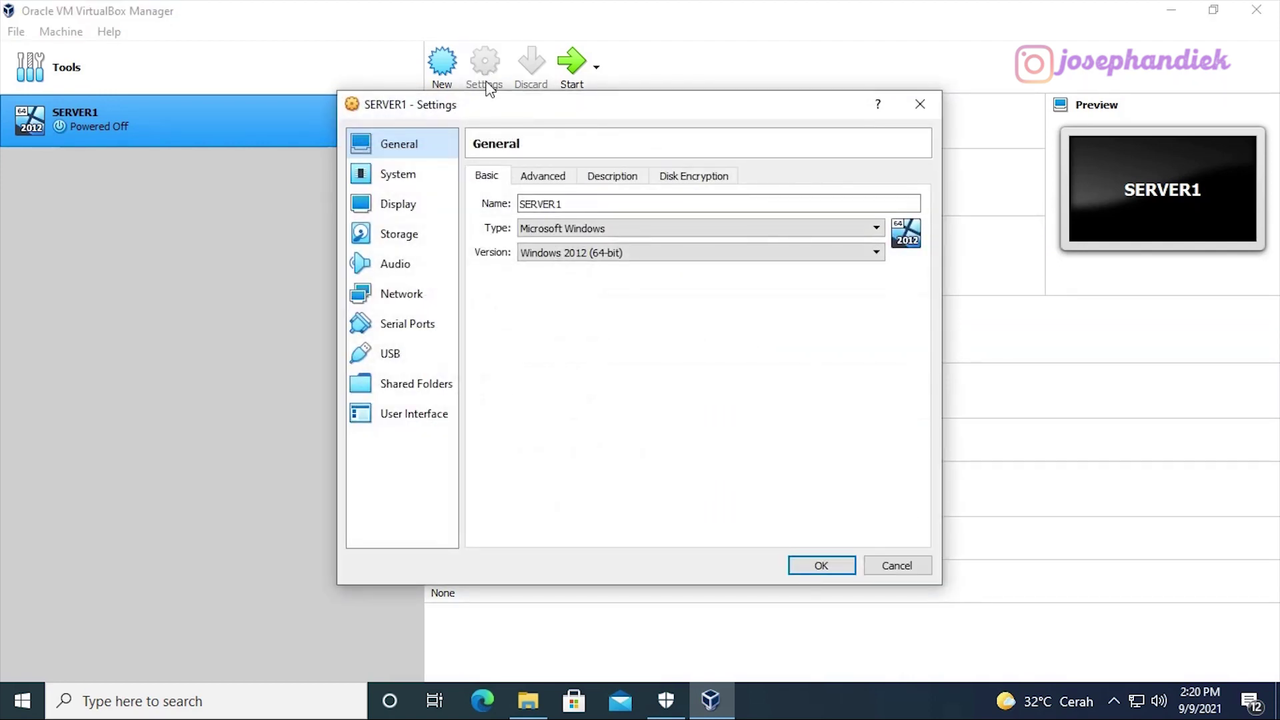
left_click(398, 179)
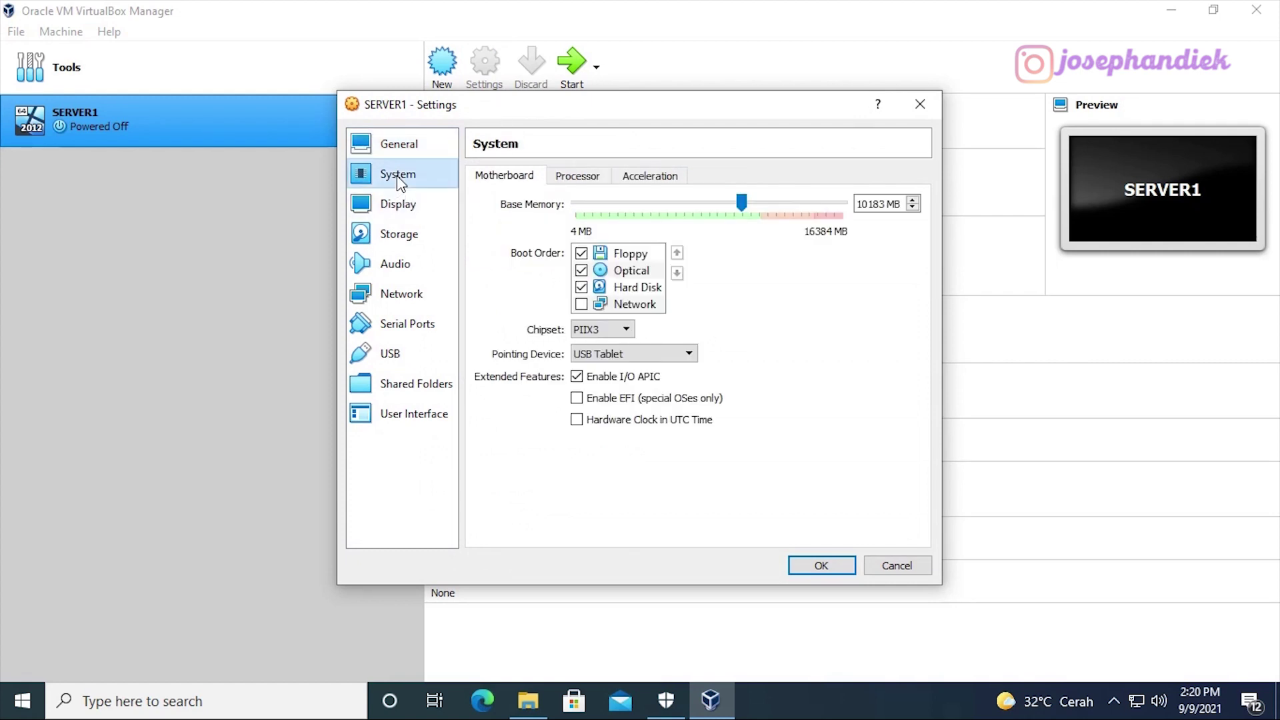
left_click(580, 176)
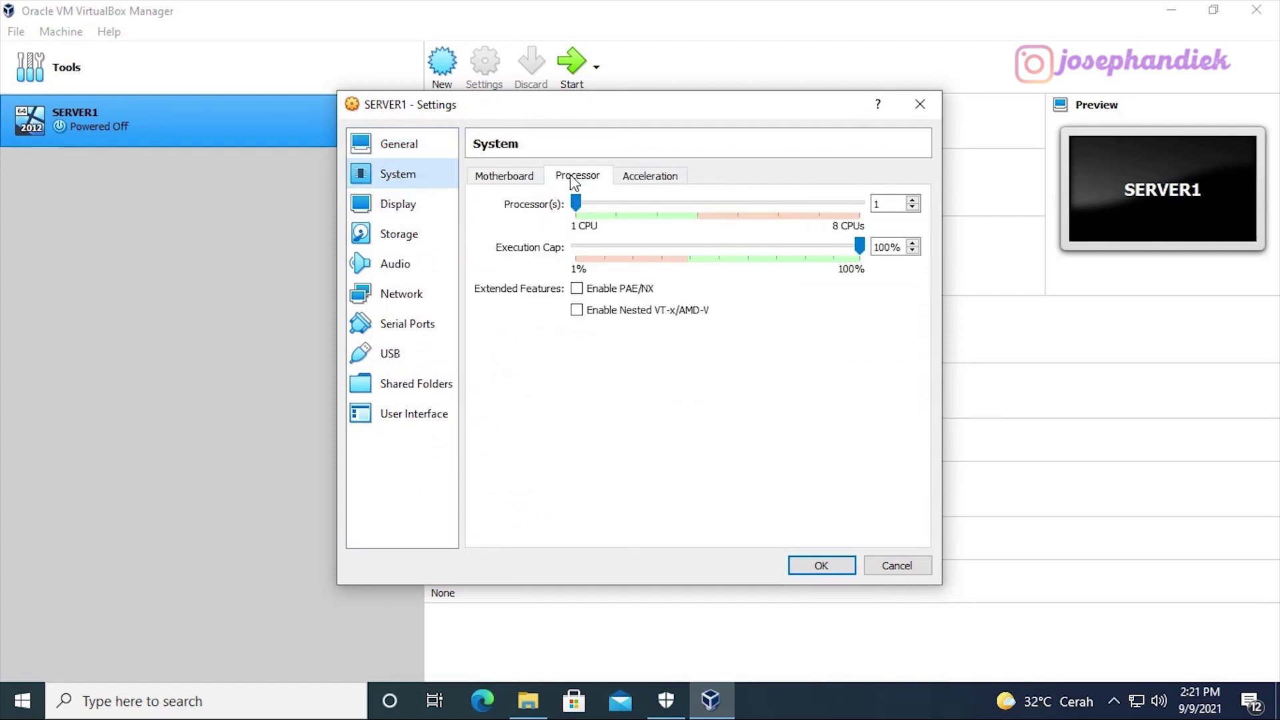
left_click_drag(579, 204, 659, 212)
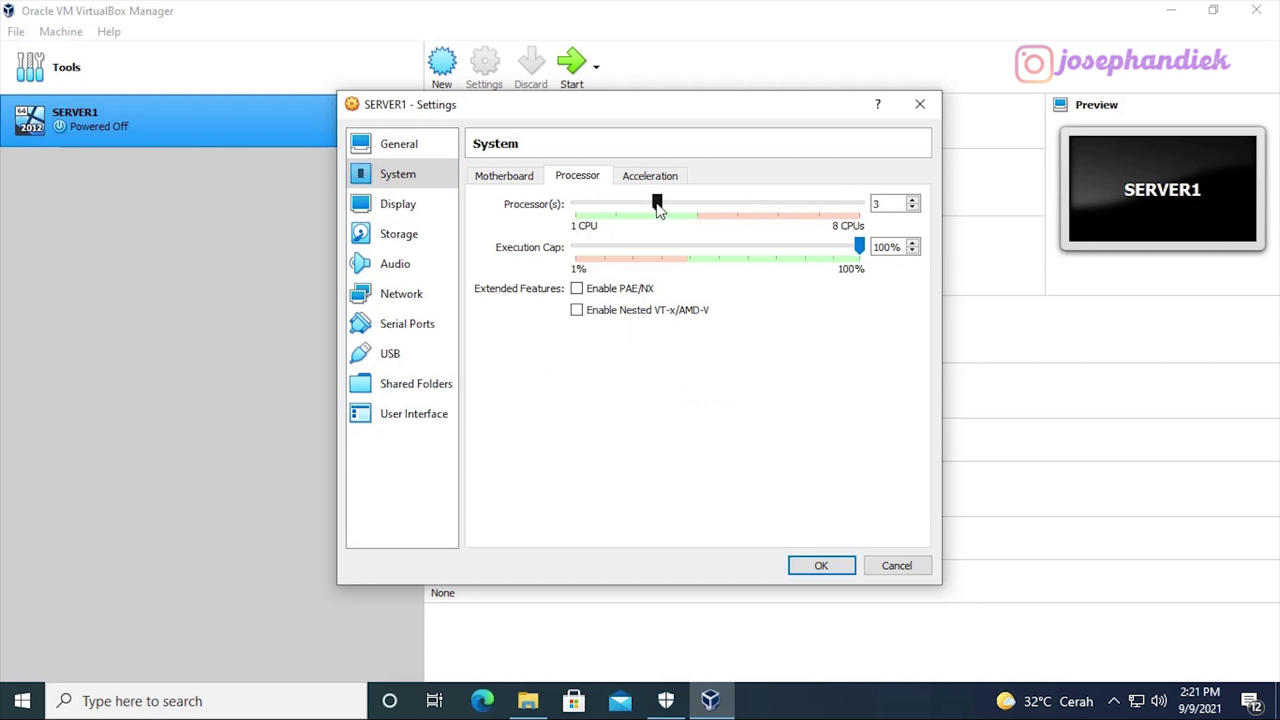
left_click(665, 172)
left_click(580, 175)
left_click(525, 179)
Attach SERVER1's network Adapter 1 to Bridged Adapter using the Realtek PCI GBE Family Controller
left_click(393, 204)
left_click(400, 234)
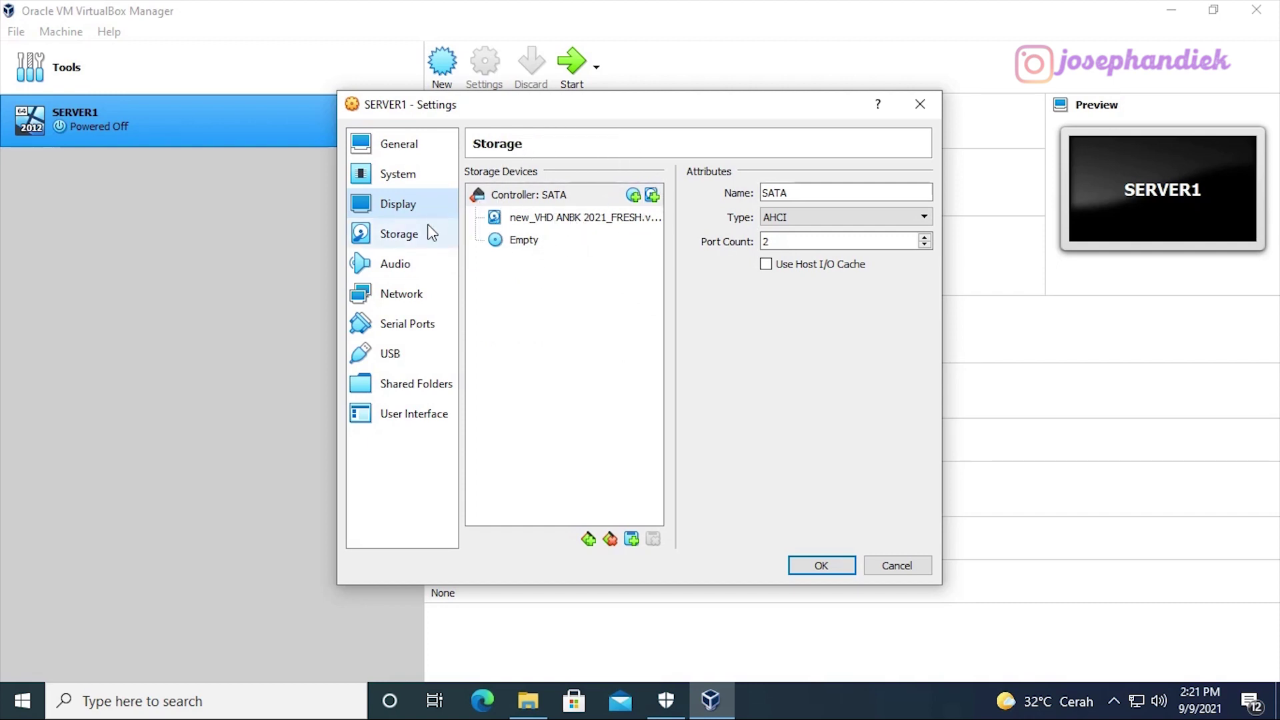
left_click(413, 237)
left_click(408, 262)
left_click(416, 294)
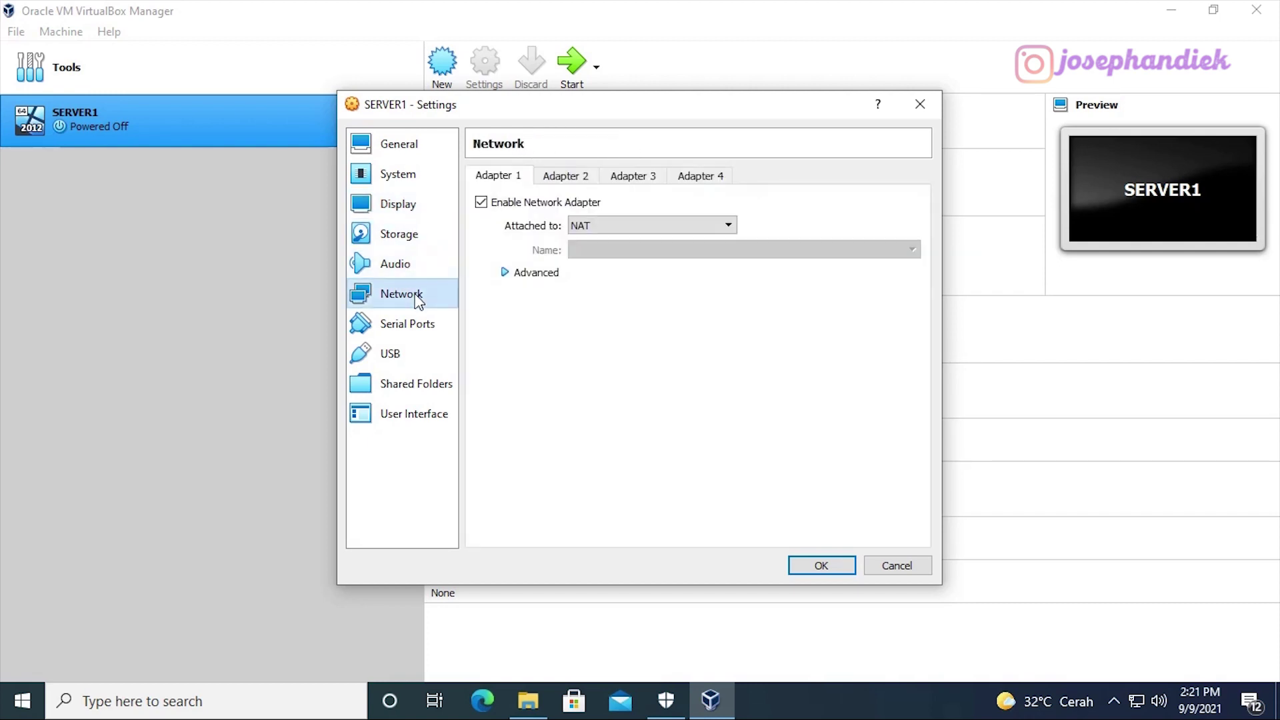
left_click(596, 224)
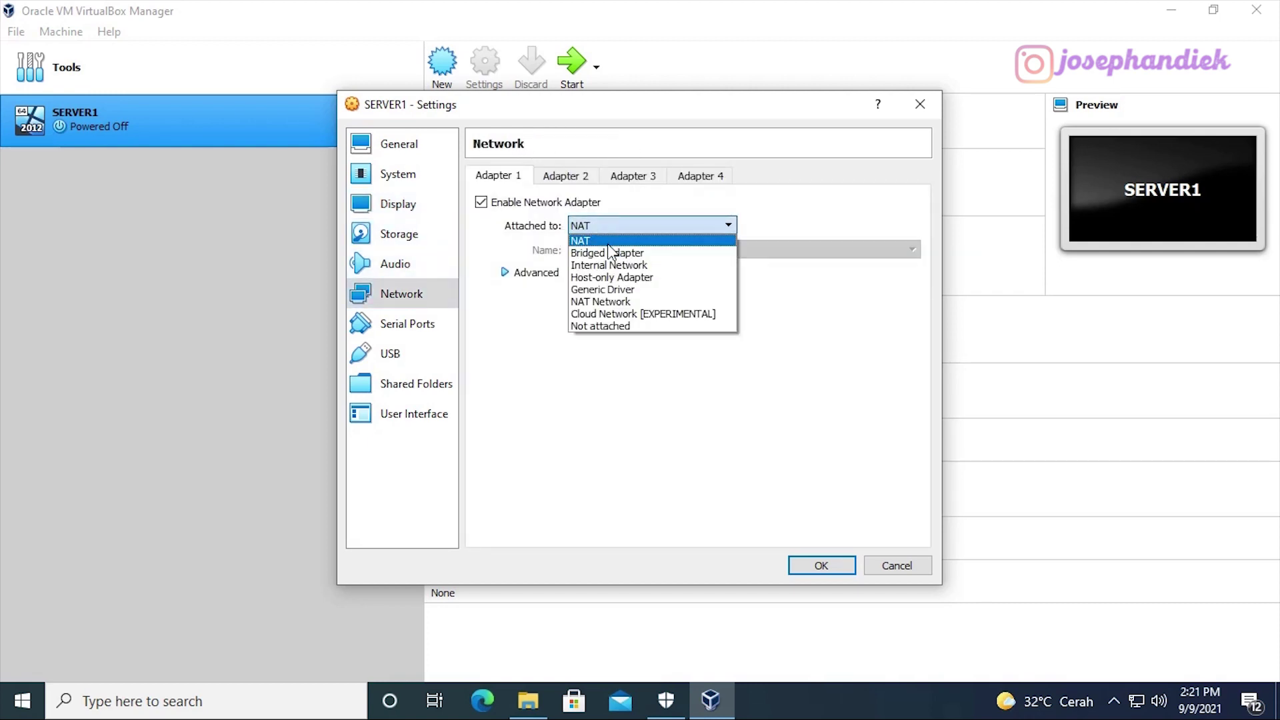
left_click(610, 255)
left_click(638, 250)
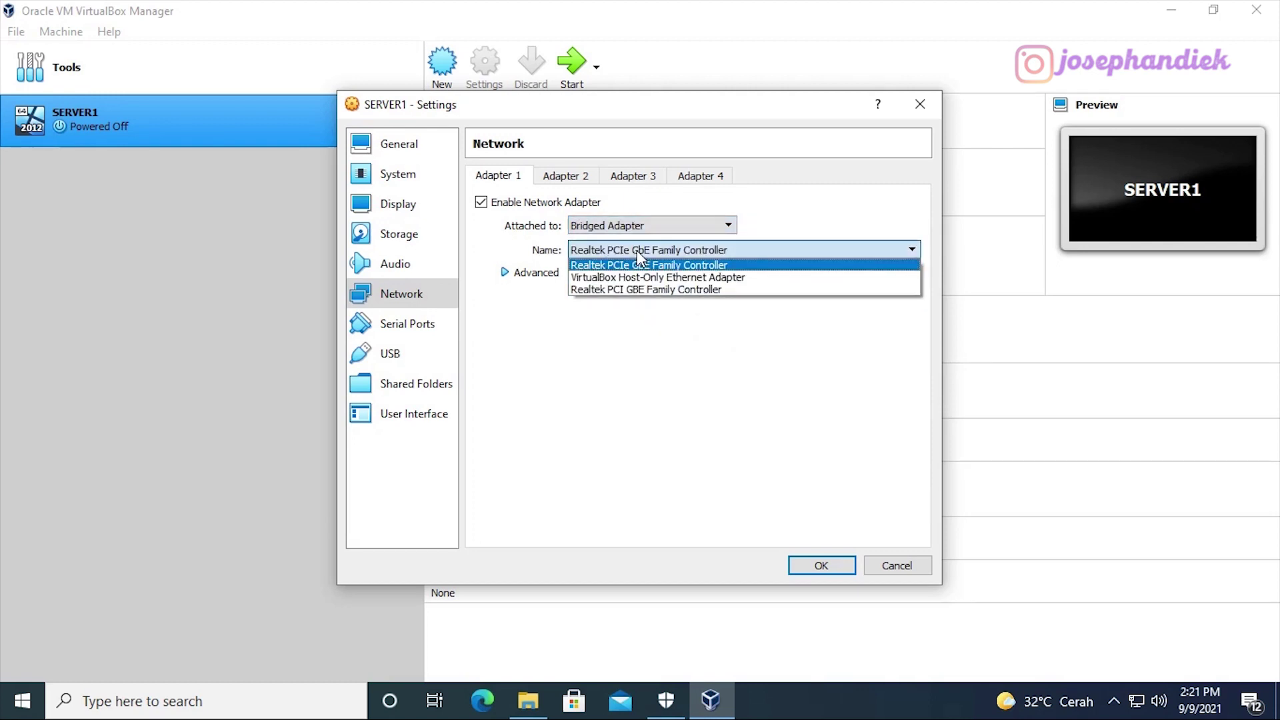
left_click(640, 291)
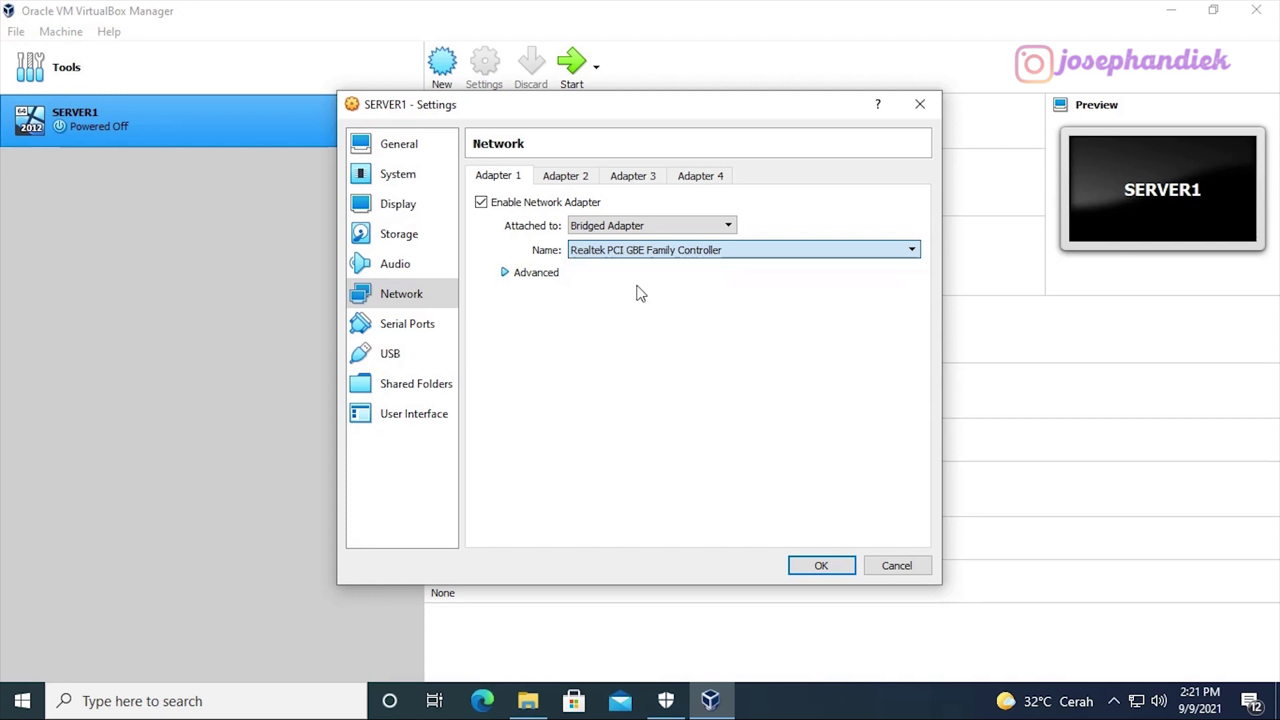
left_click(647, 251)
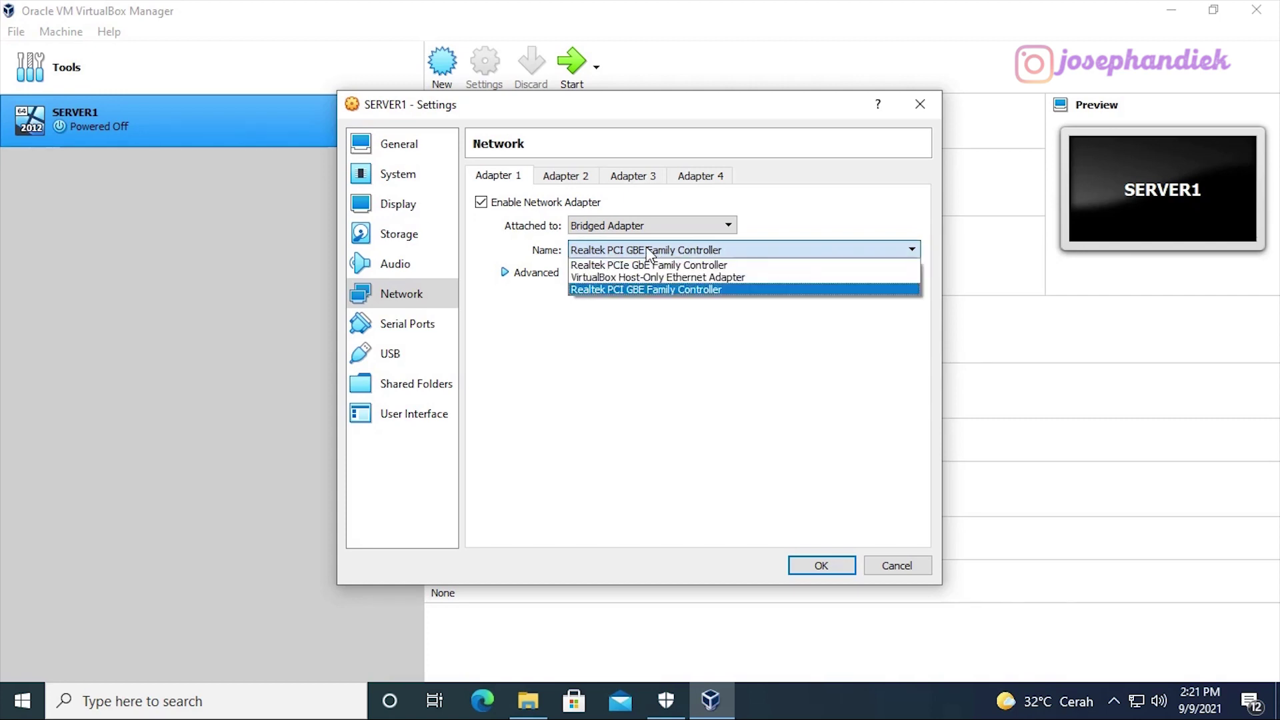
left_click(646, 290)
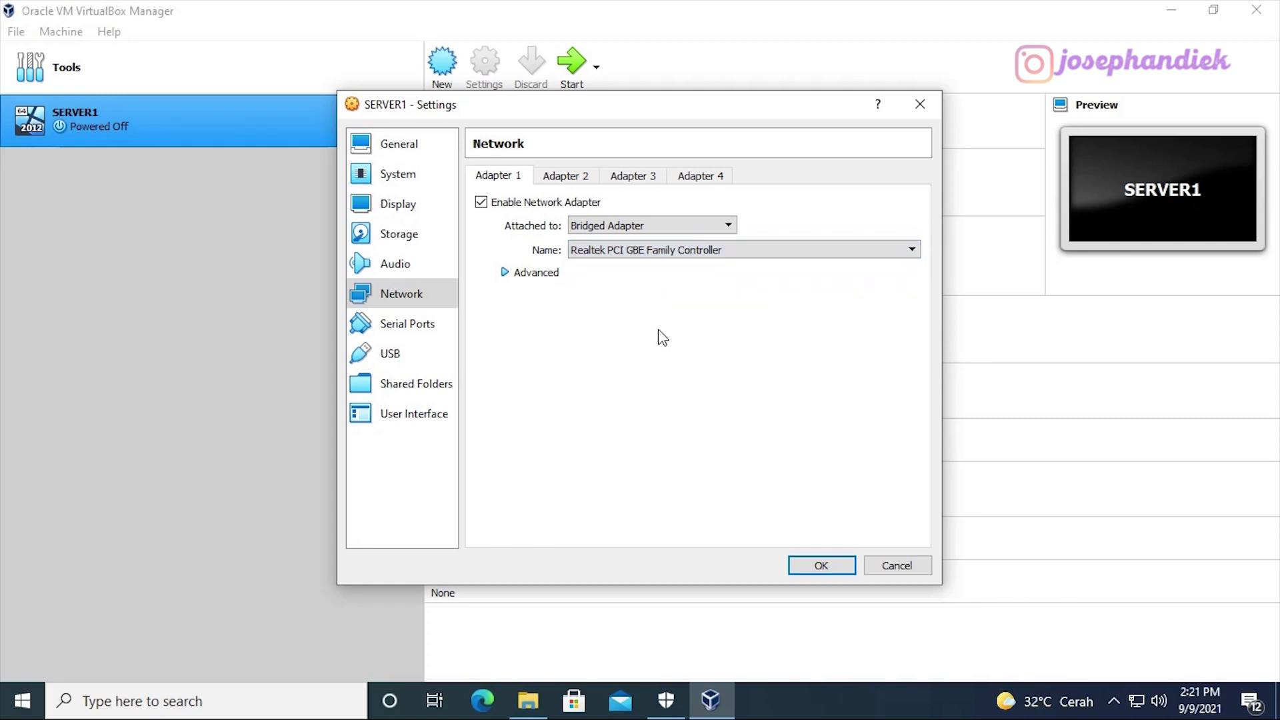
Enable SERVER1's network Adapter 2, attach it to NAT, and save the machine settings
left_click(578, 181)
left_click(534, 204)
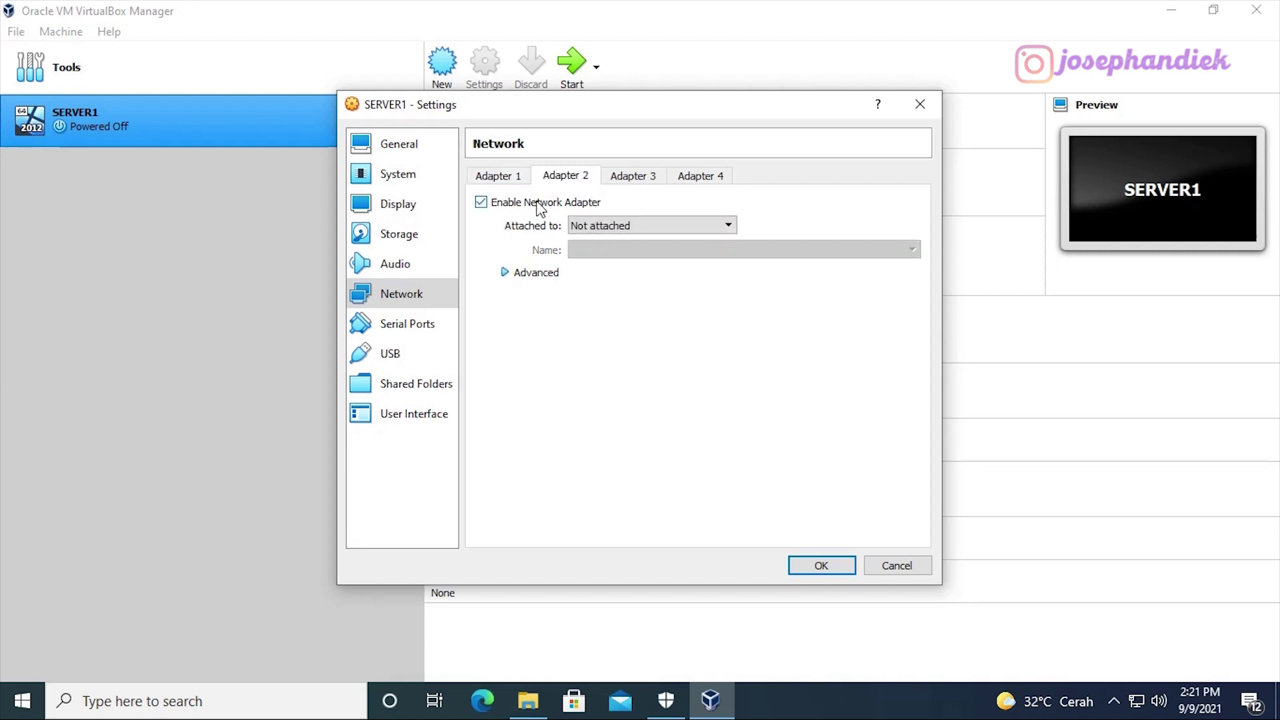
left_click(646, 227)
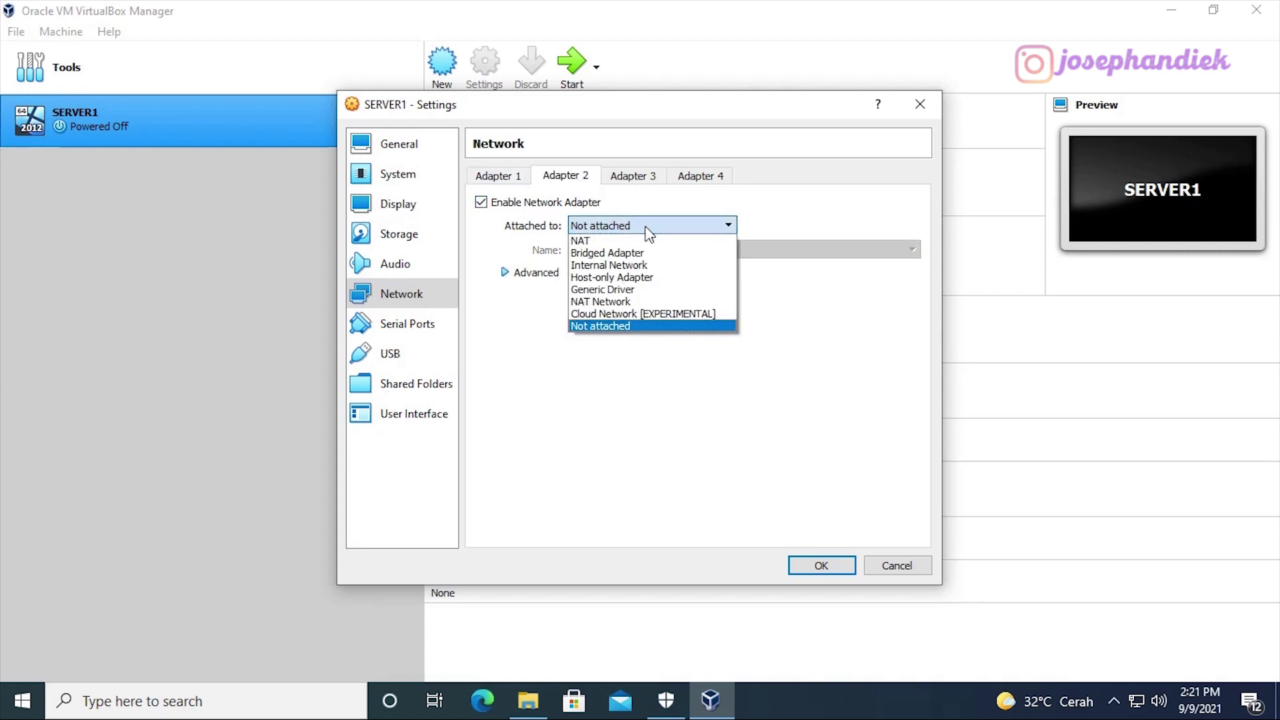
left_click(620, 301)
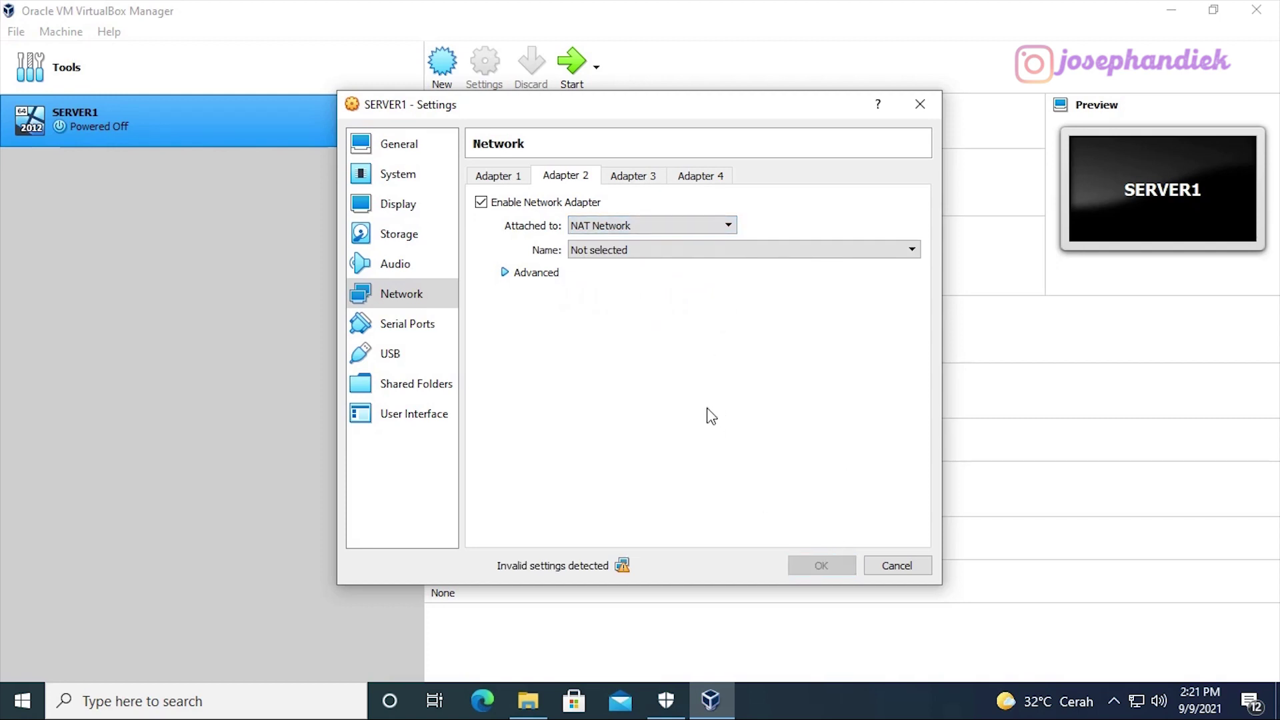
left_click(639, 228)
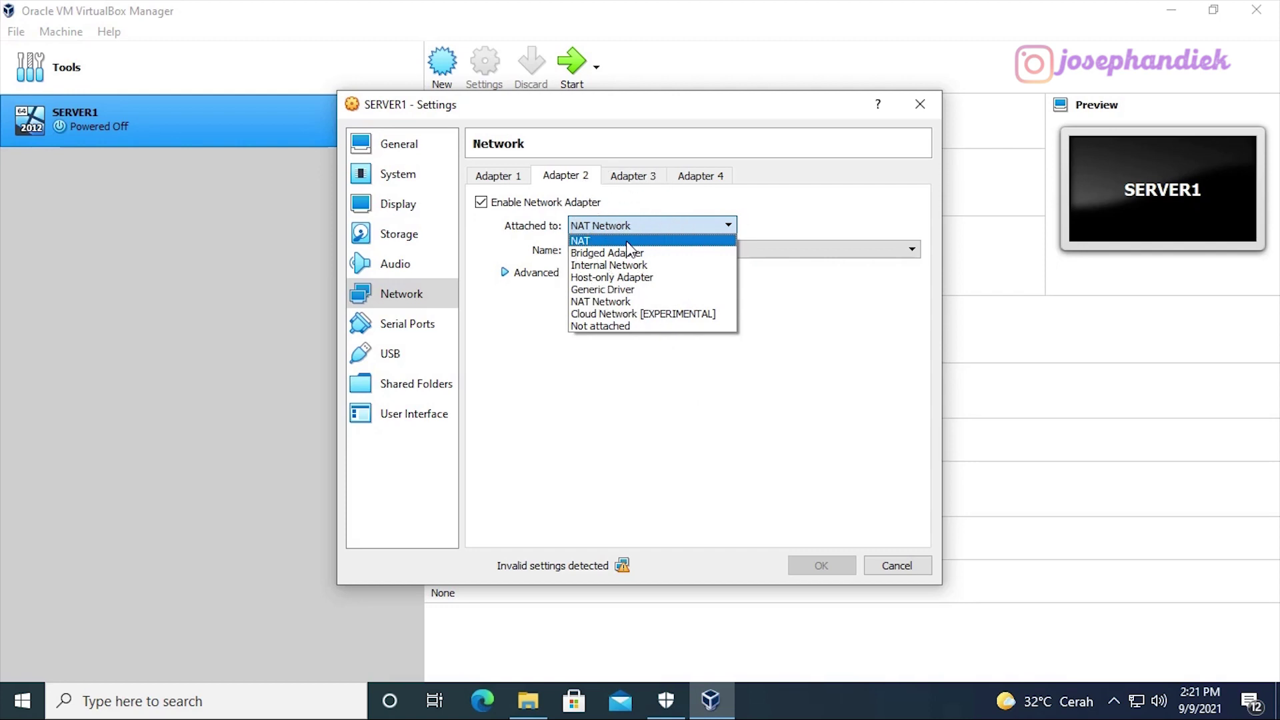
left_click(626, 241)
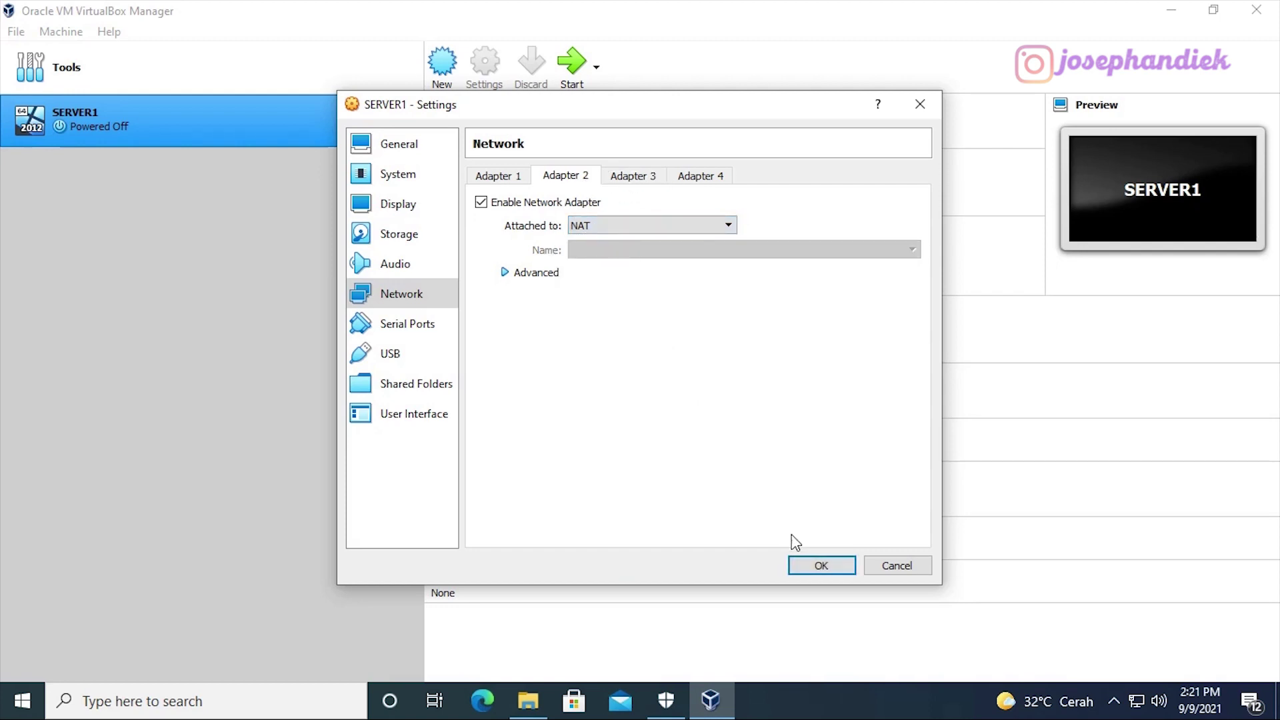
left_click(810, 563)
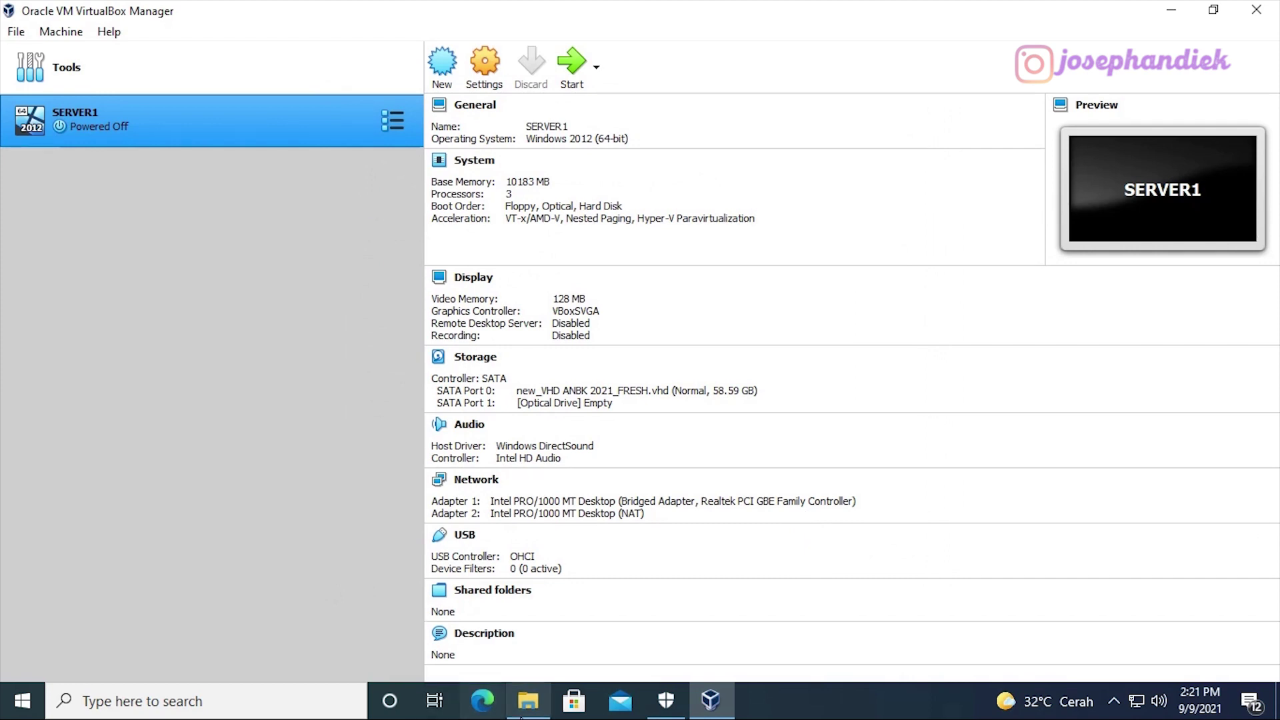
Switch to Command Prompt and try to run PING 192.168.0.2 -T
mouse_move(532, 712)
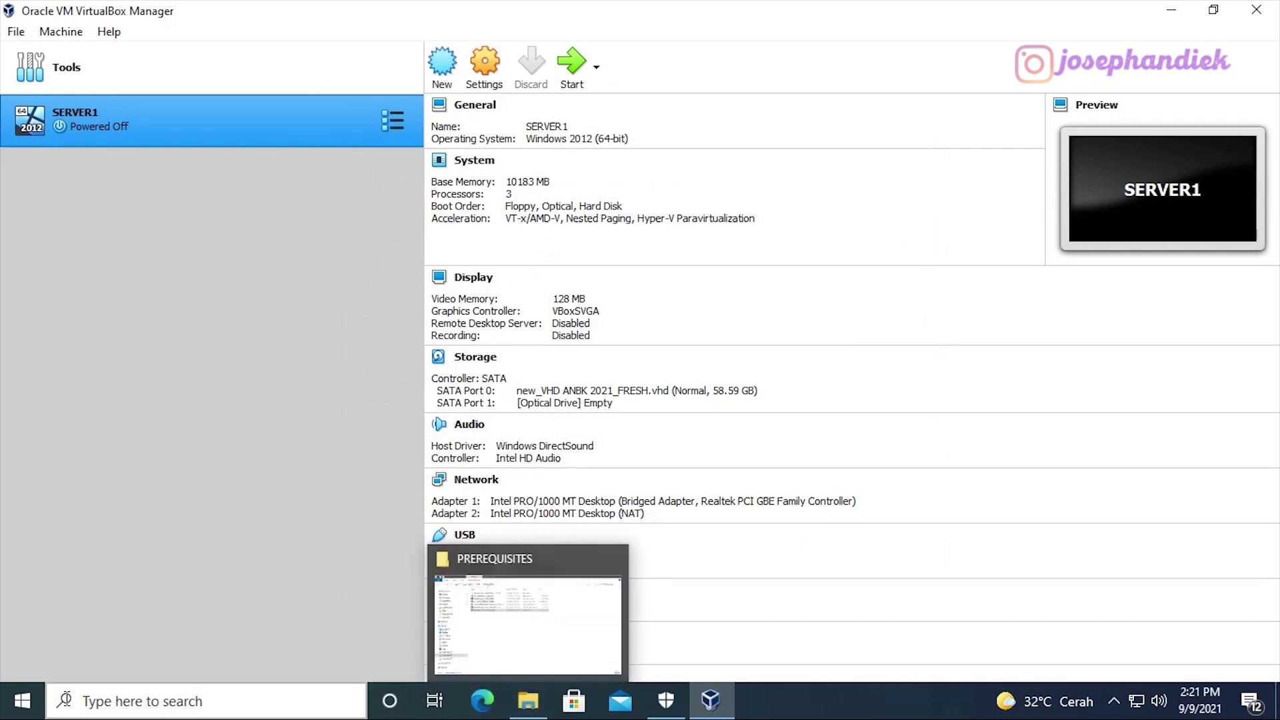
left_click(108, 705)
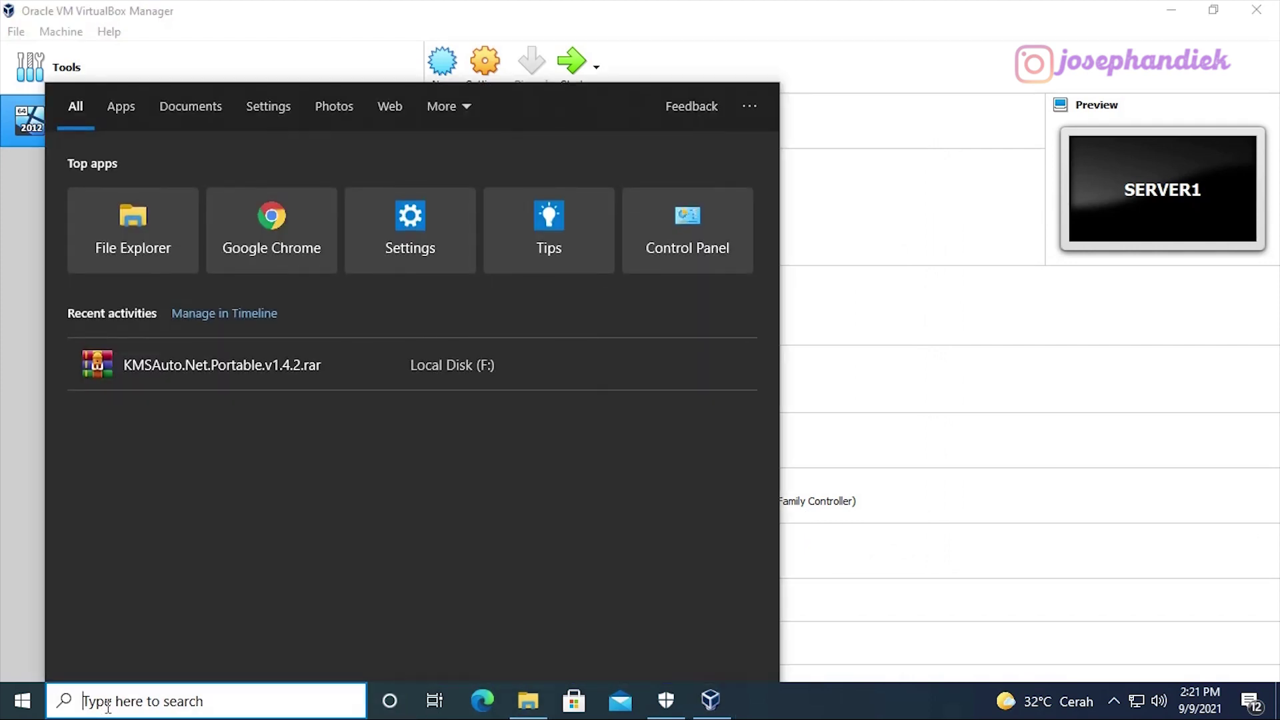
type("CMD")
key("Return")
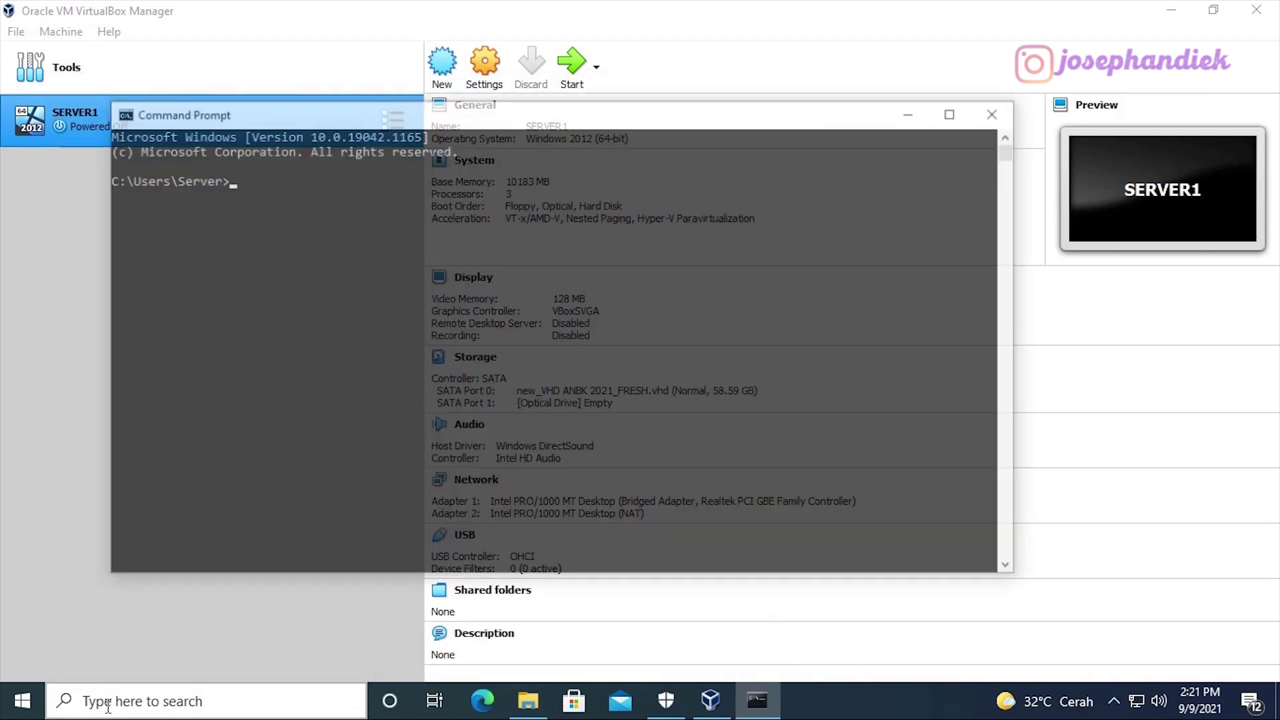
type("PIN")
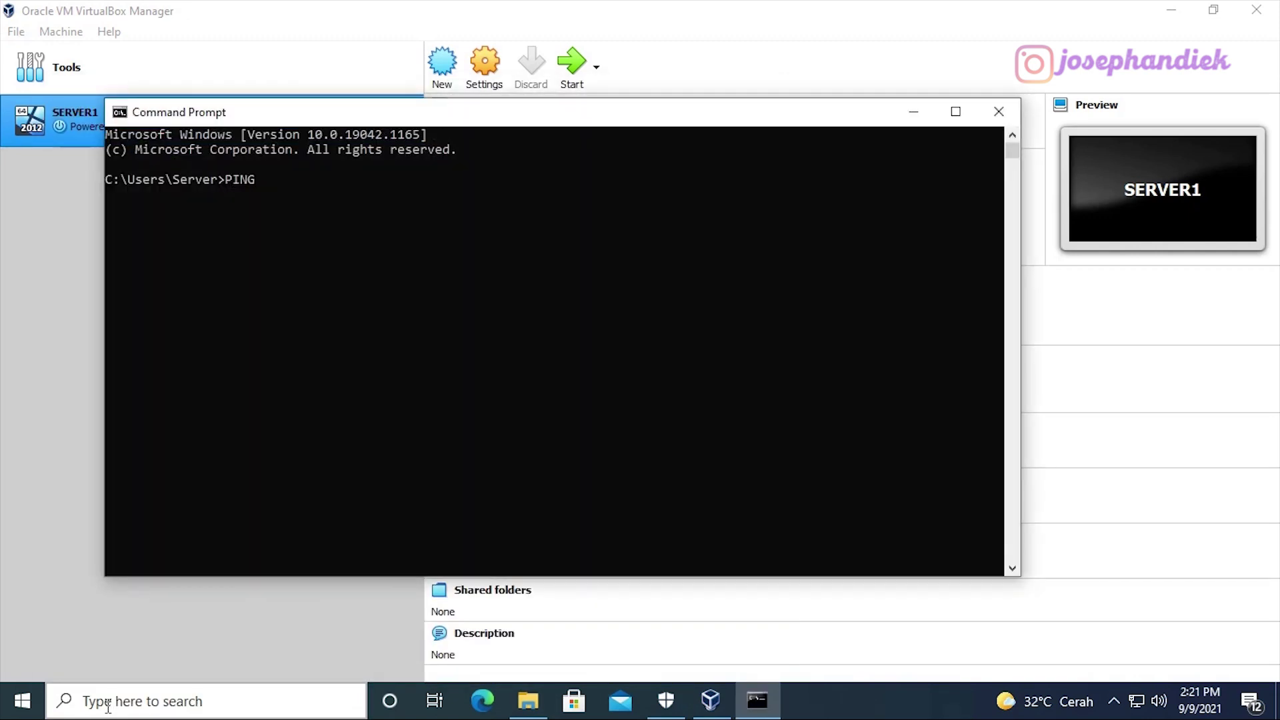
type("G 192.168.0.")
type("2 -T")
key("Return")
Ping 192.168.0.2 continuously with the corrected lowercase -t option, and stop it after several replies
key("Up")
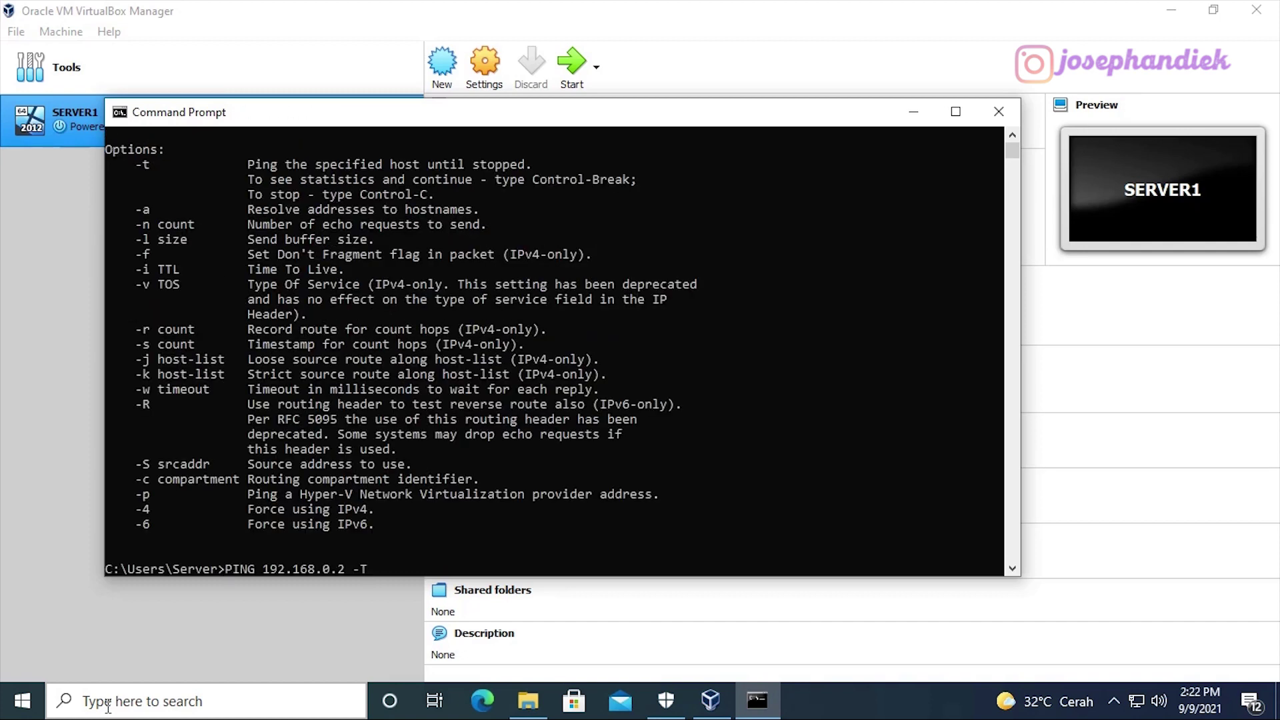
key("BackSpace")
key("Escape")
key("Up")
key("Return")
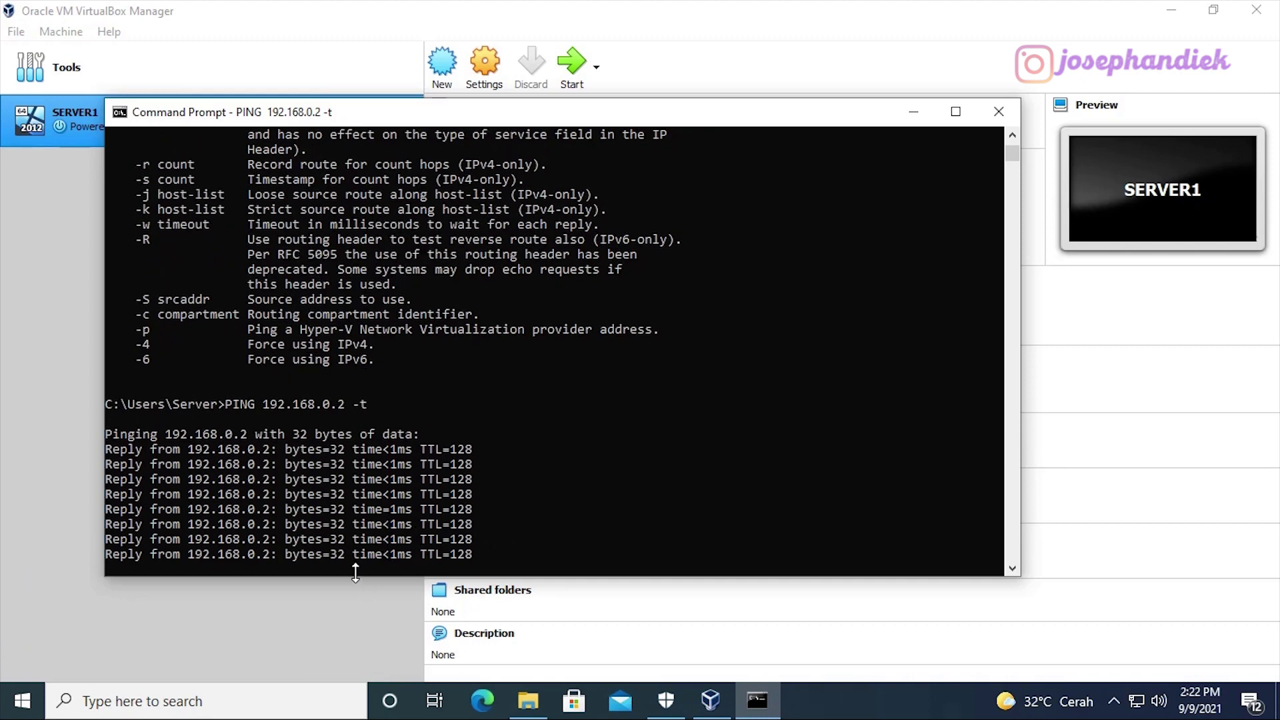
key("ctrl+c")
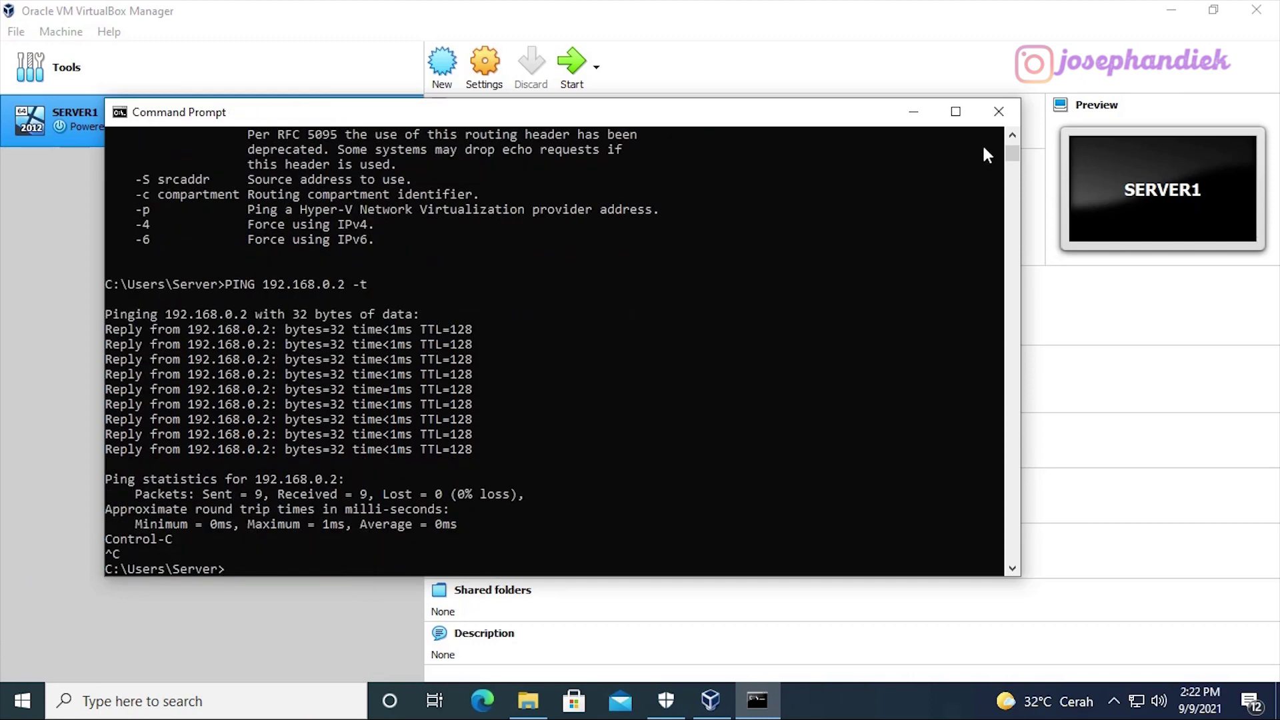
Close Command Prompt and VirtualBox Manager to return to the PREREQUISITES folder
left_click(999, 111)
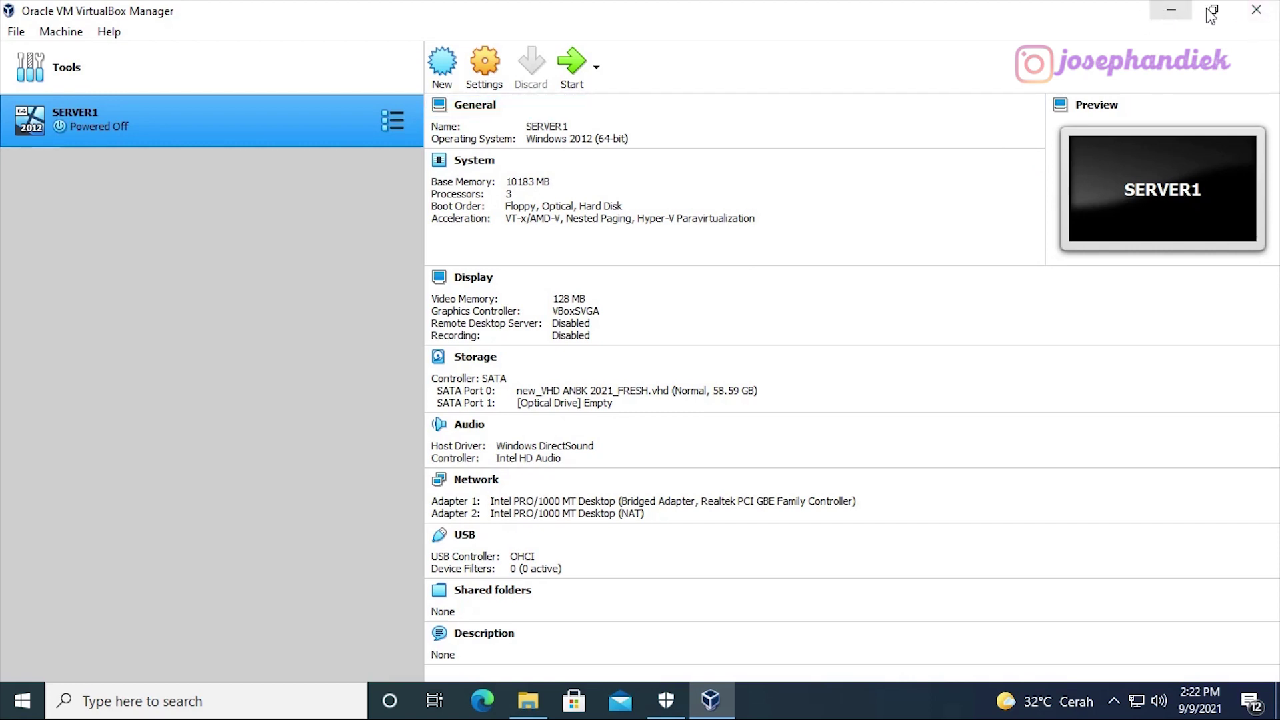
left_click(1256, 10)
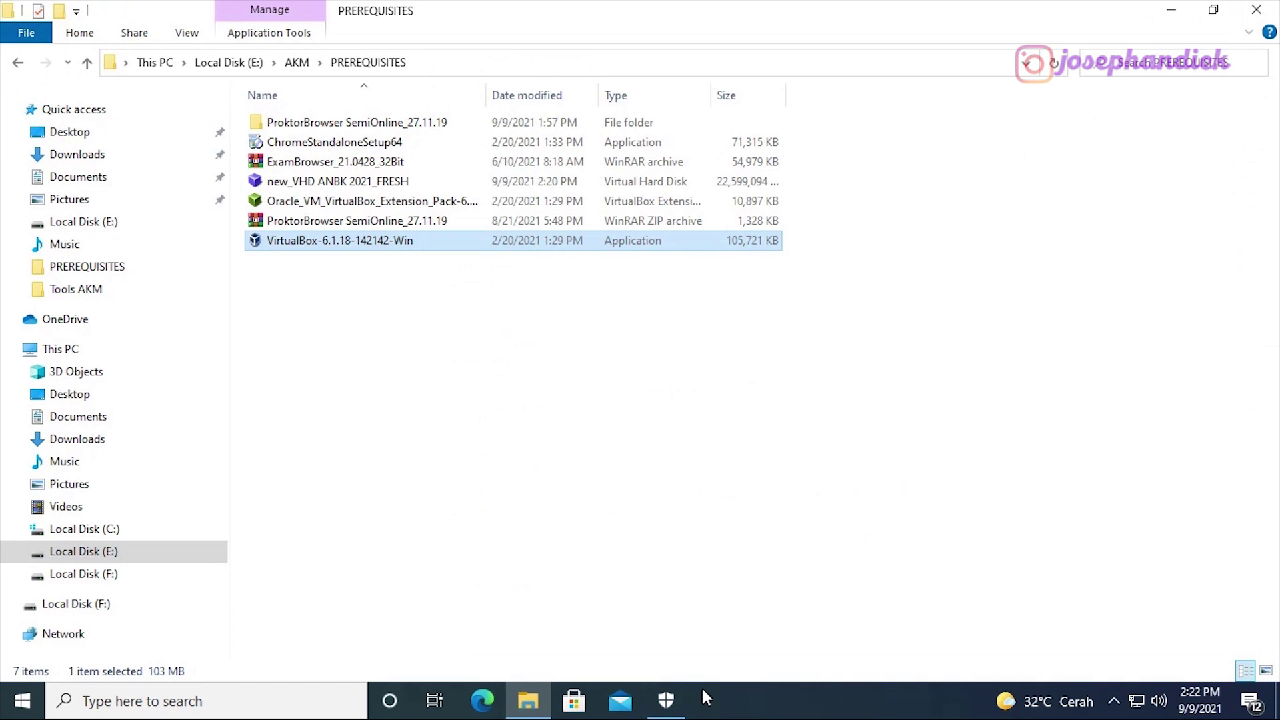
Switch to Google Chrome, open the Asesmen Nasional site at anbk.kemdikbud.go.id, and dismiss the page-restore prompt
left_click(1171, 10)
double_click(34, 217)
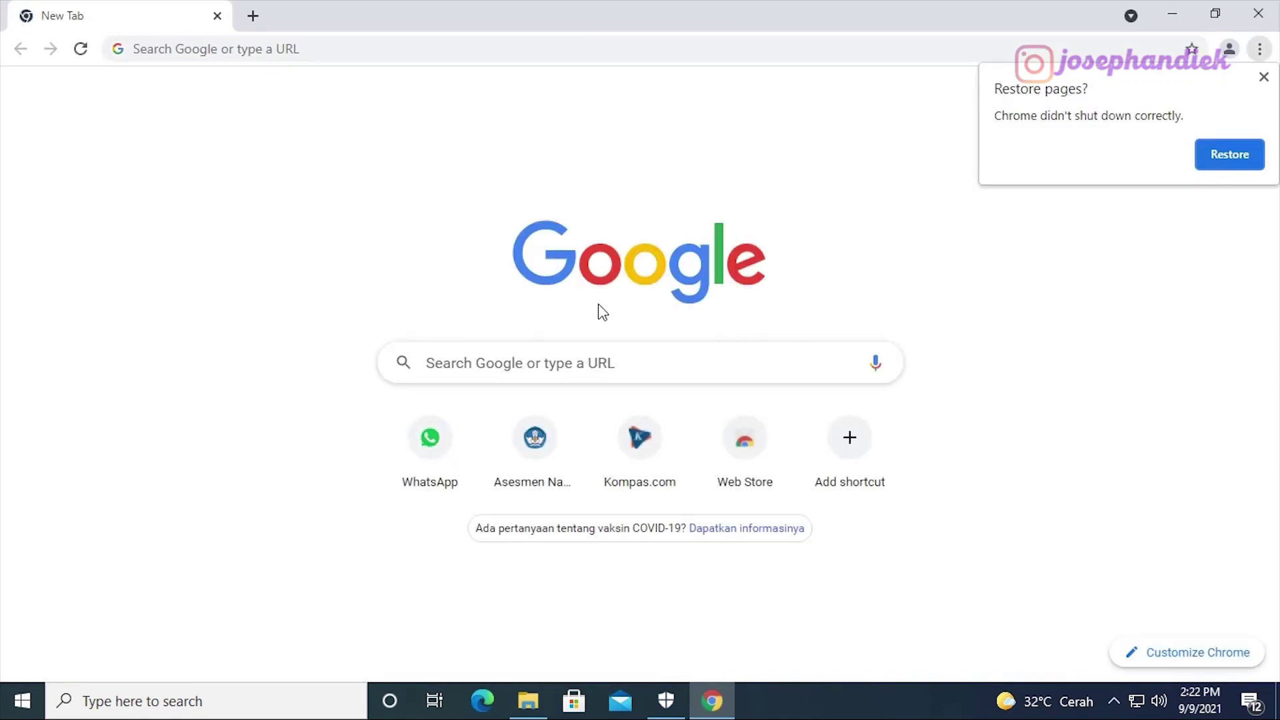
left_click(534, 439)
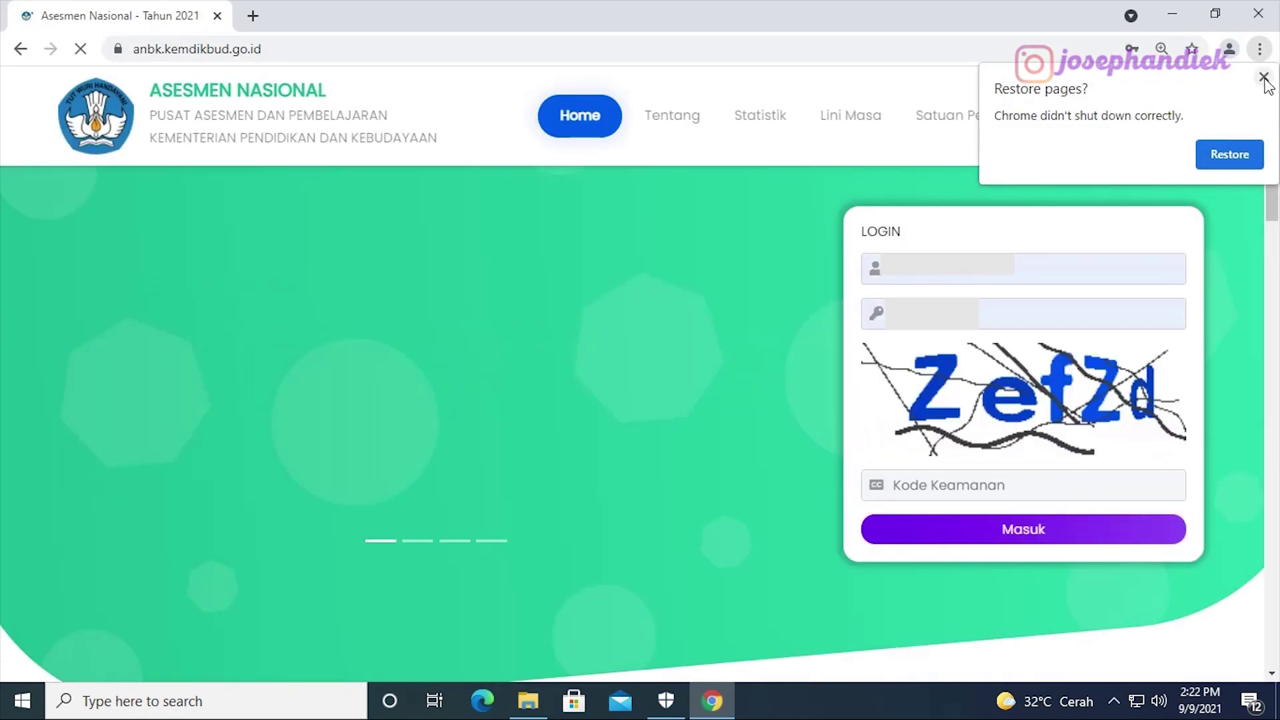
left_click(1263, 77)
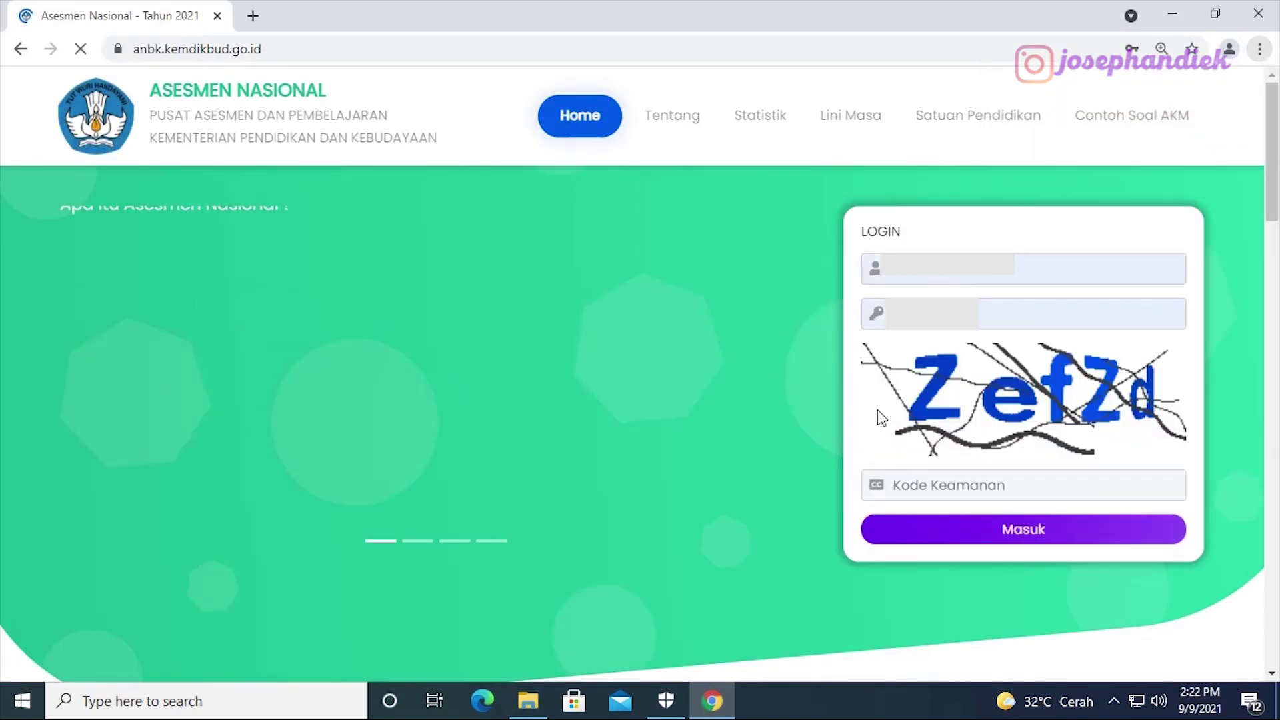
Enter the security code from the captcha image in the Kode Keamanan field and log in with the prefilled account
left_click(938, 485)
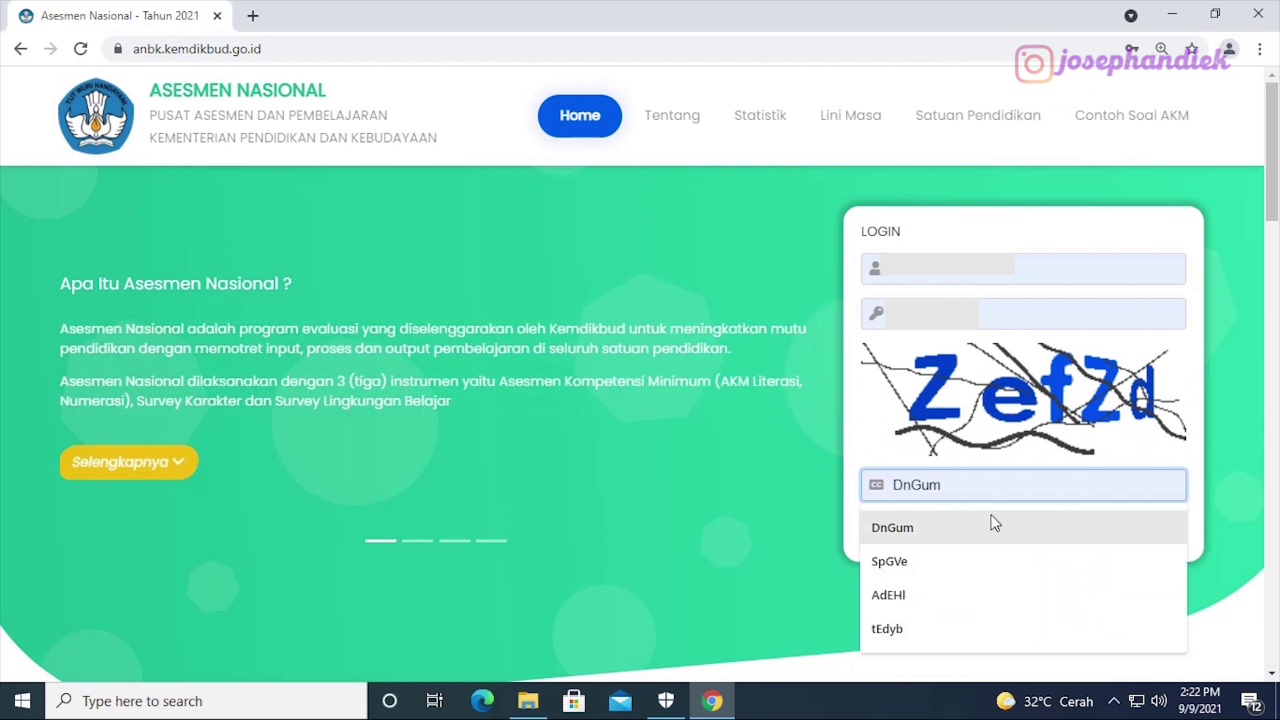
type("ZefZ")
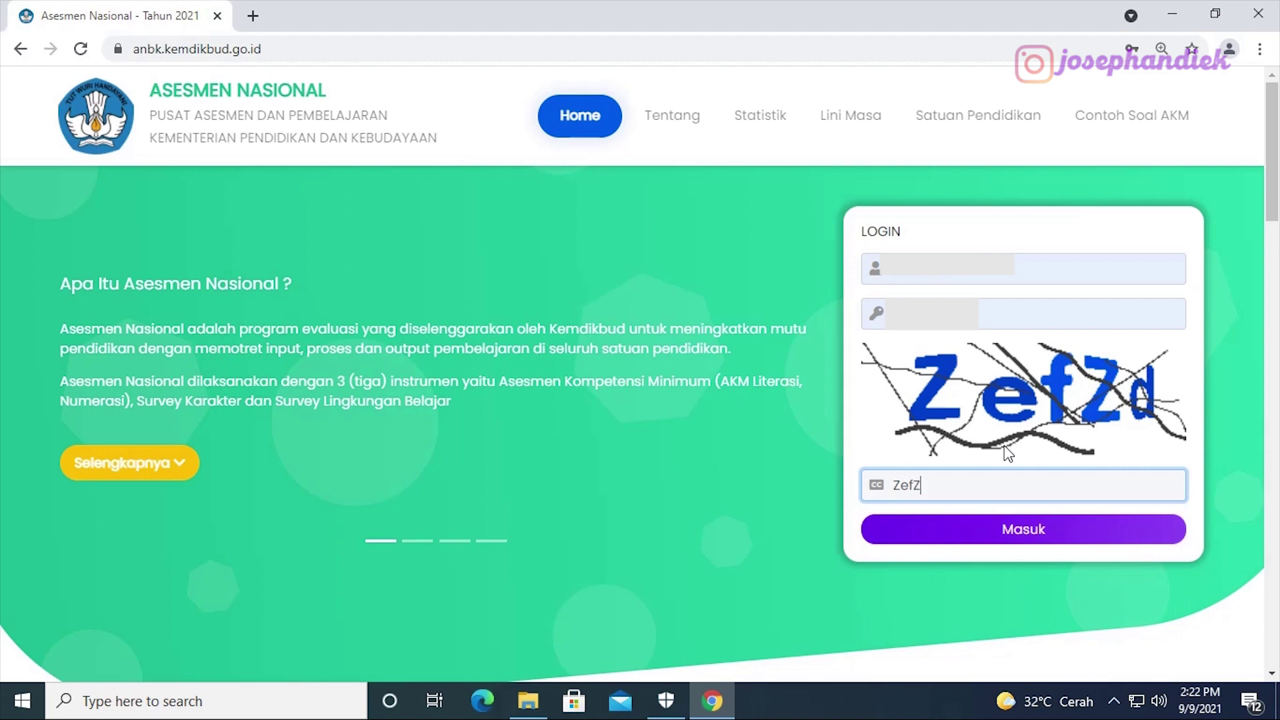
type("d")
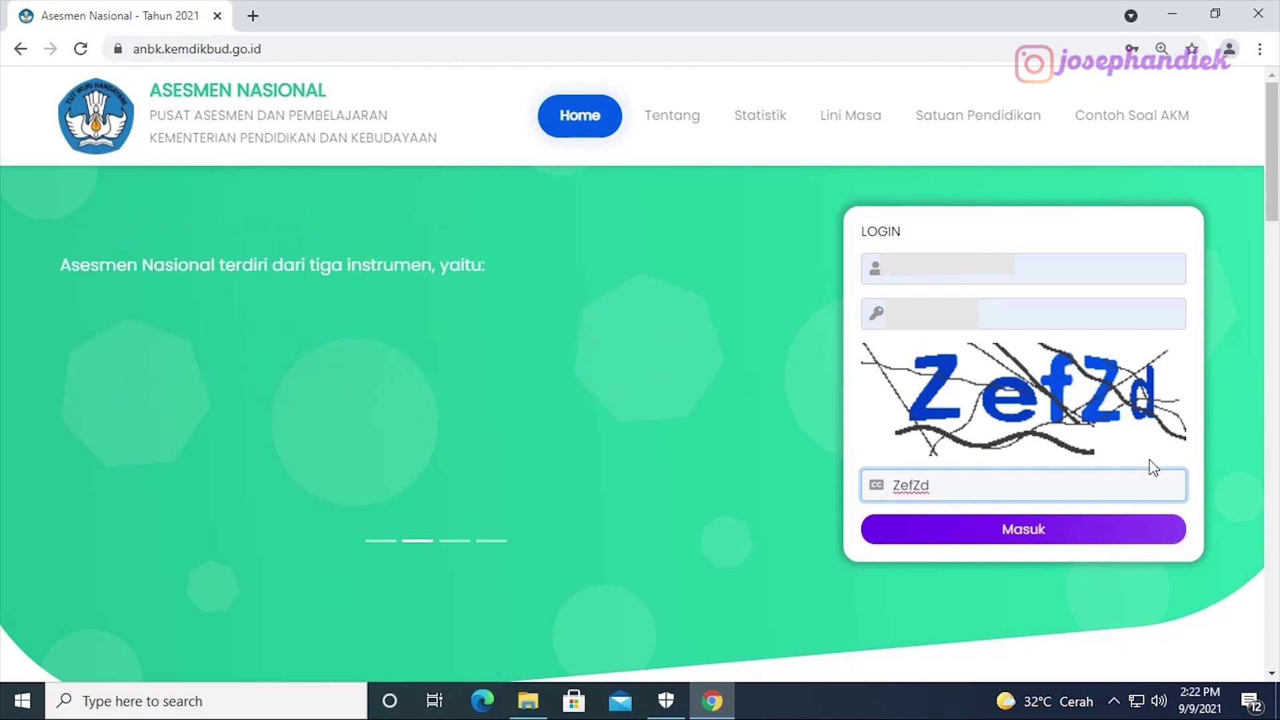
left_click(1084, 542)
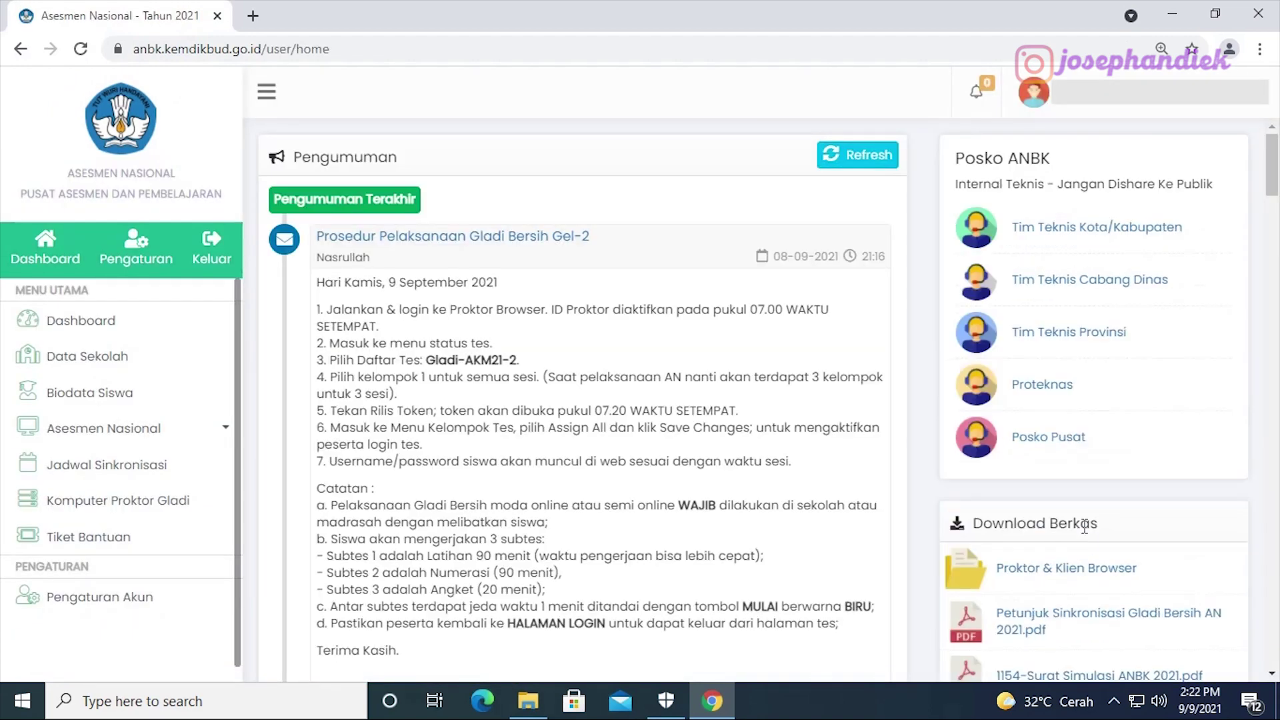
Expand Proktor & Klien Browser under Download Berkas and download ProktorBrowser SemiOnline_27.11.19.zip
scroll(1069, 327, "down", 4)
left_click(1065, 293)
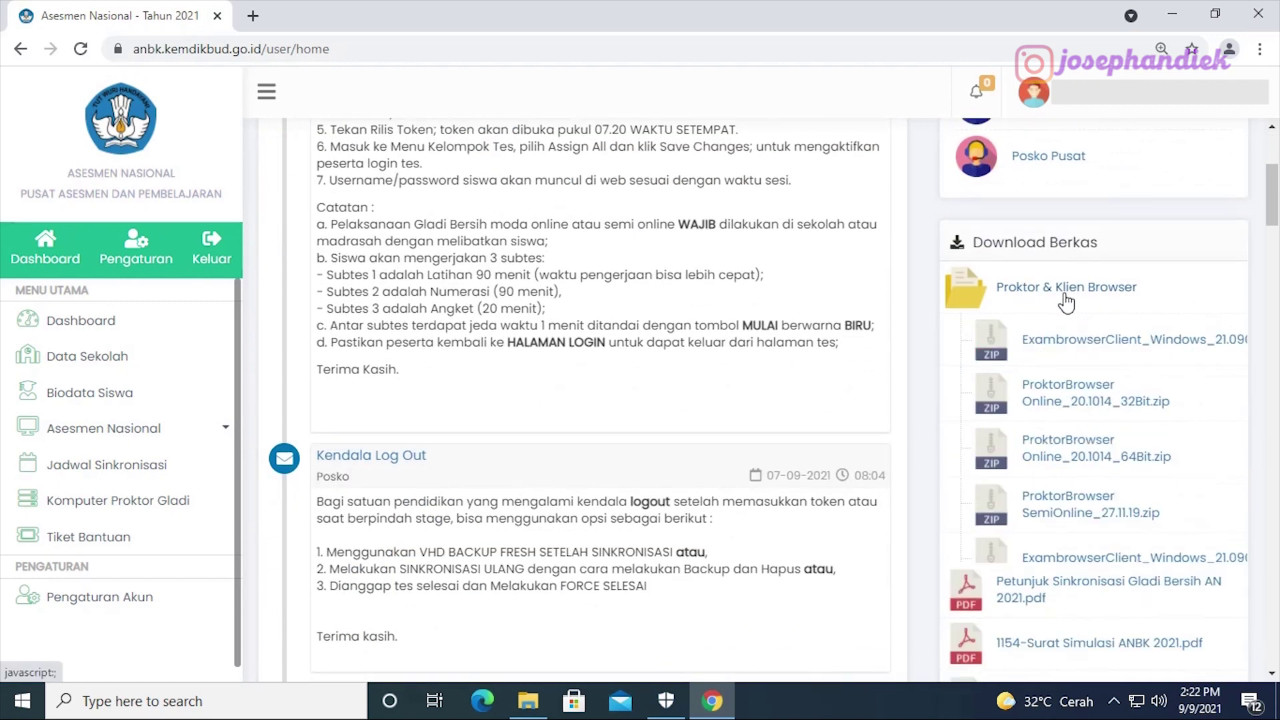
scroll(1065, 302, "down", 1)
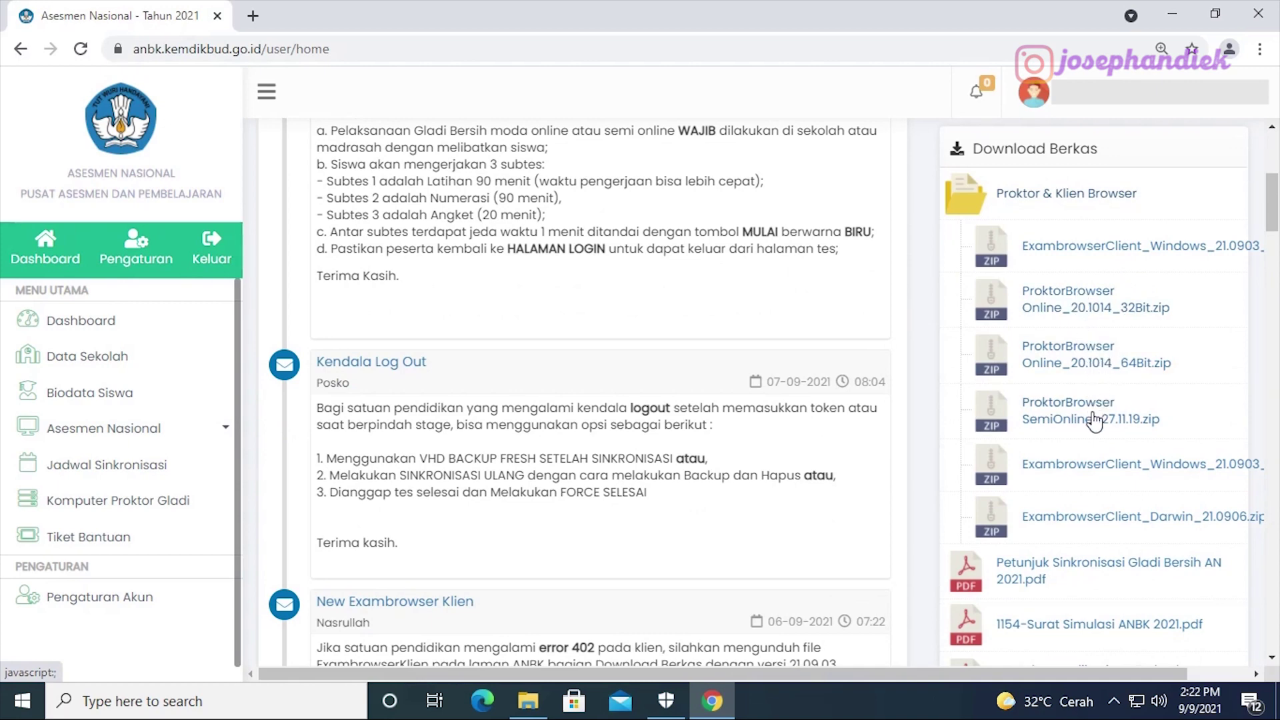
scroll(1093, 419, "down", 1)
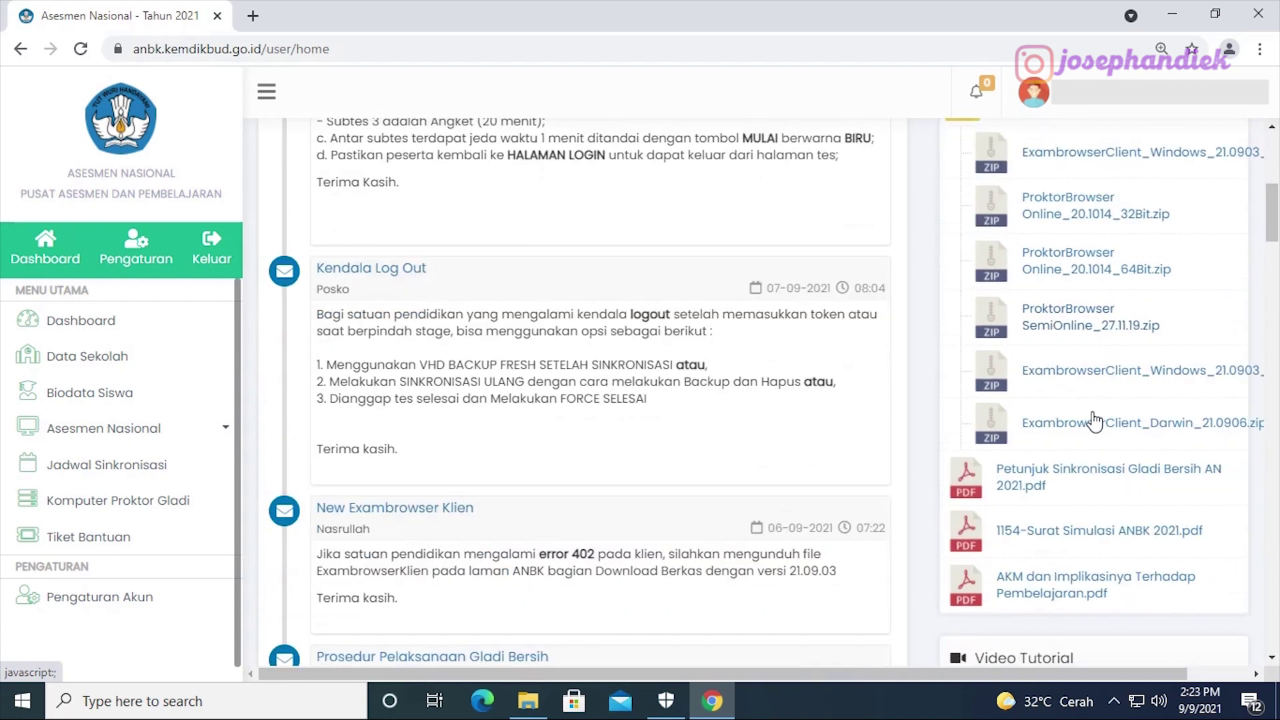
left_click(1077, 327)
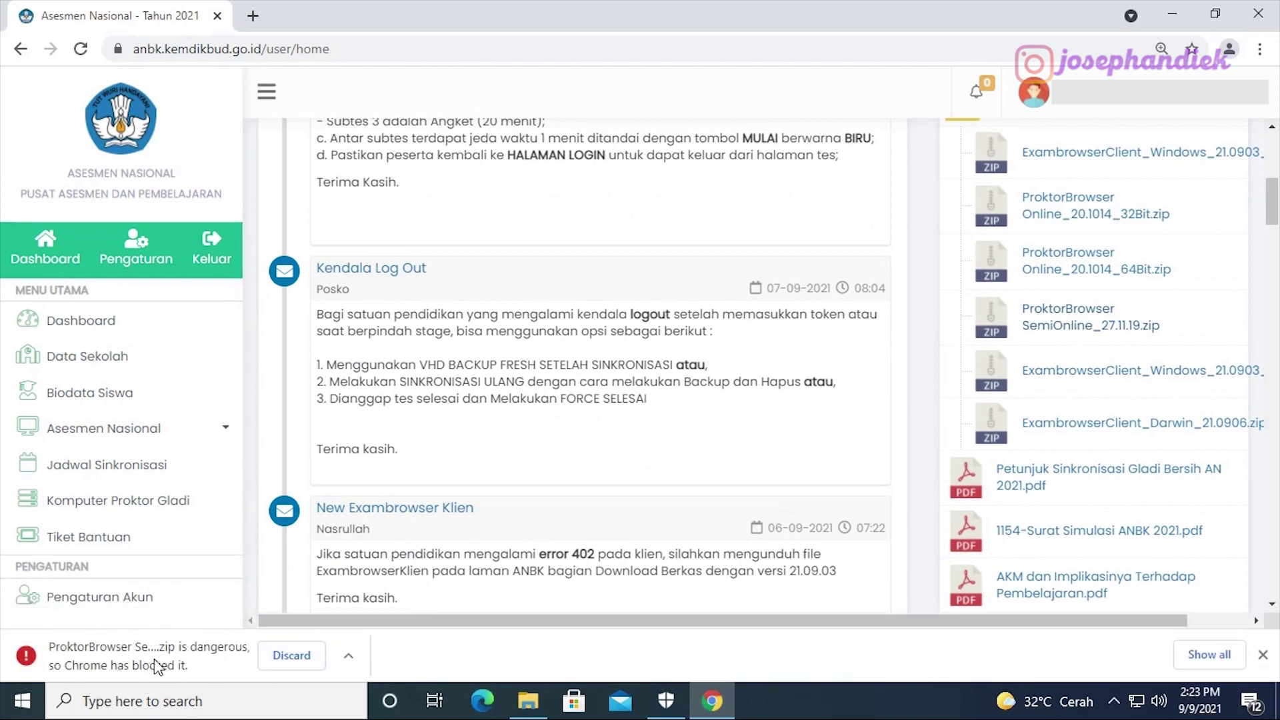
Show all Chrome downloads and keep the blocked ProktorBrowser SemiOnline_27.11.19.zip despite the danger warning
left_click(349, 658)
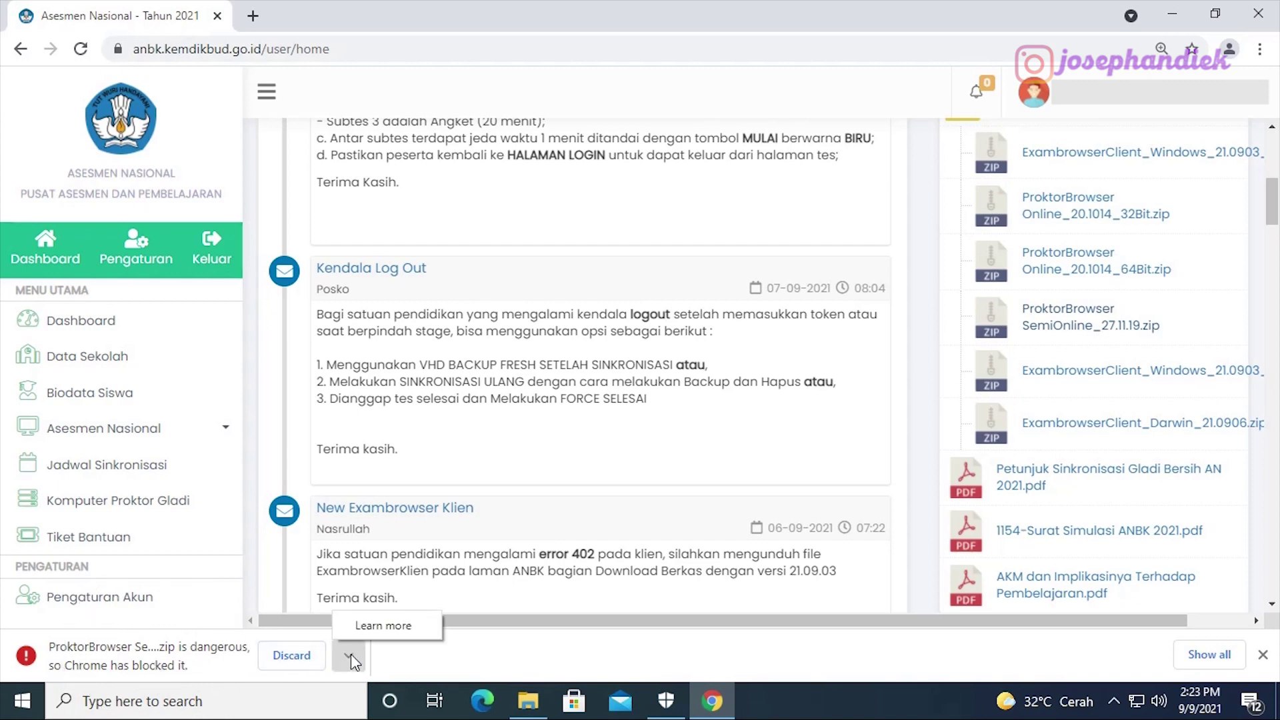
left_click(449, 661)
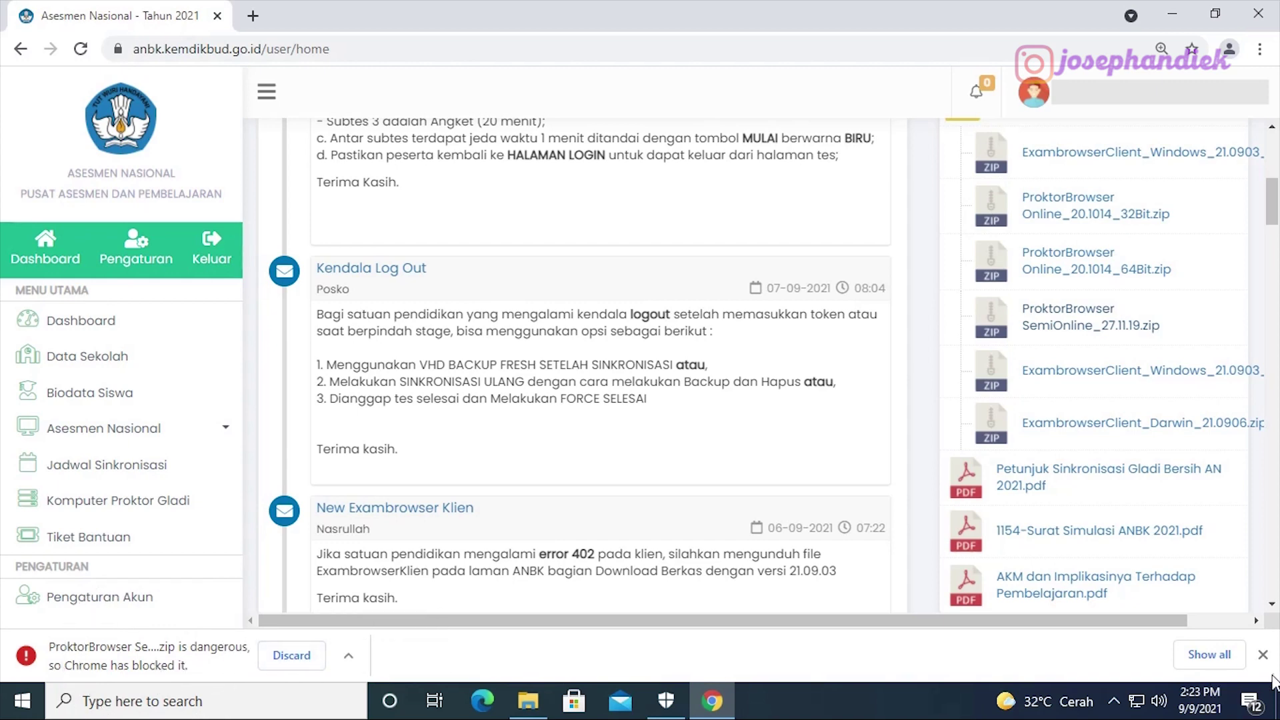
left_click(1209, 654)
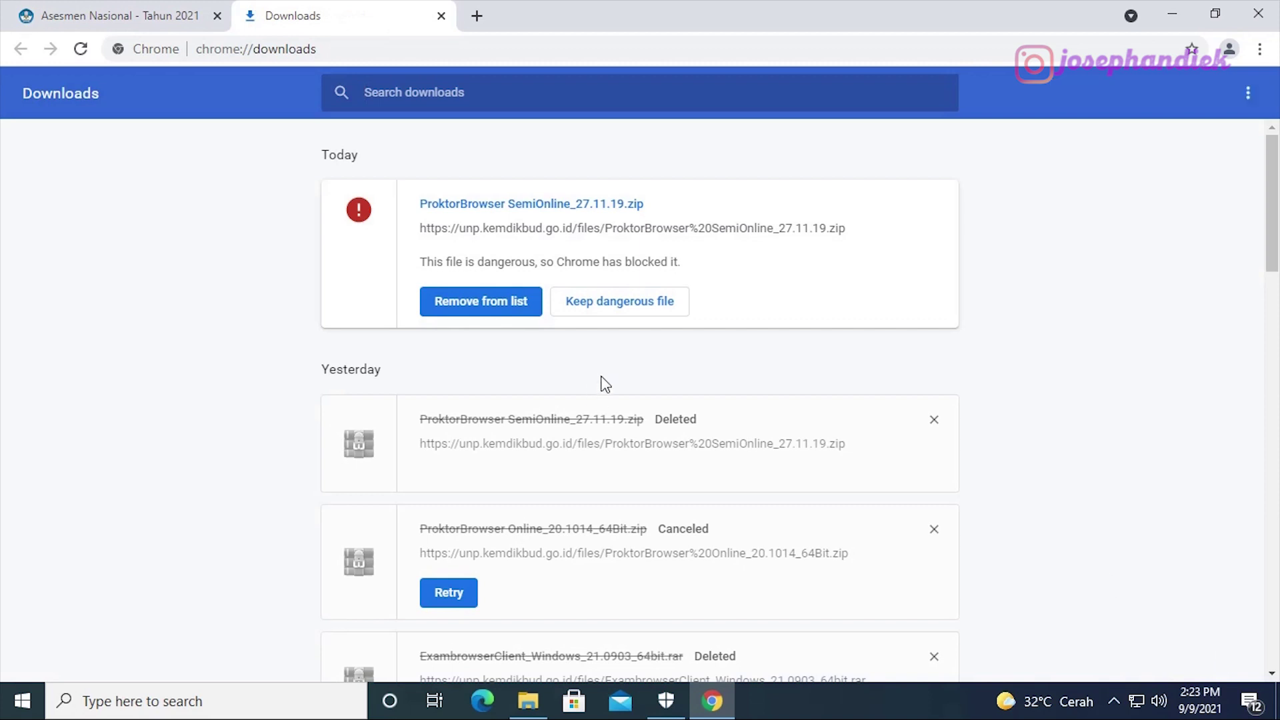
left_click(602, 304)
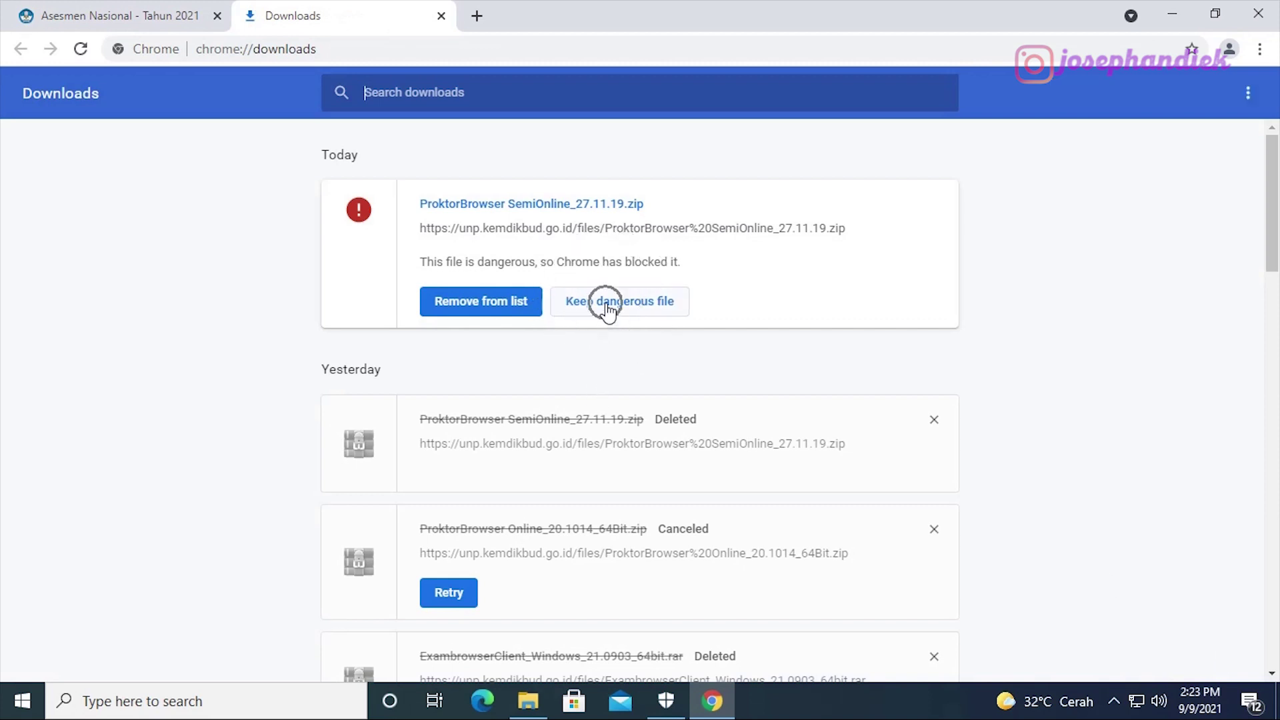
left_click(657, 310)
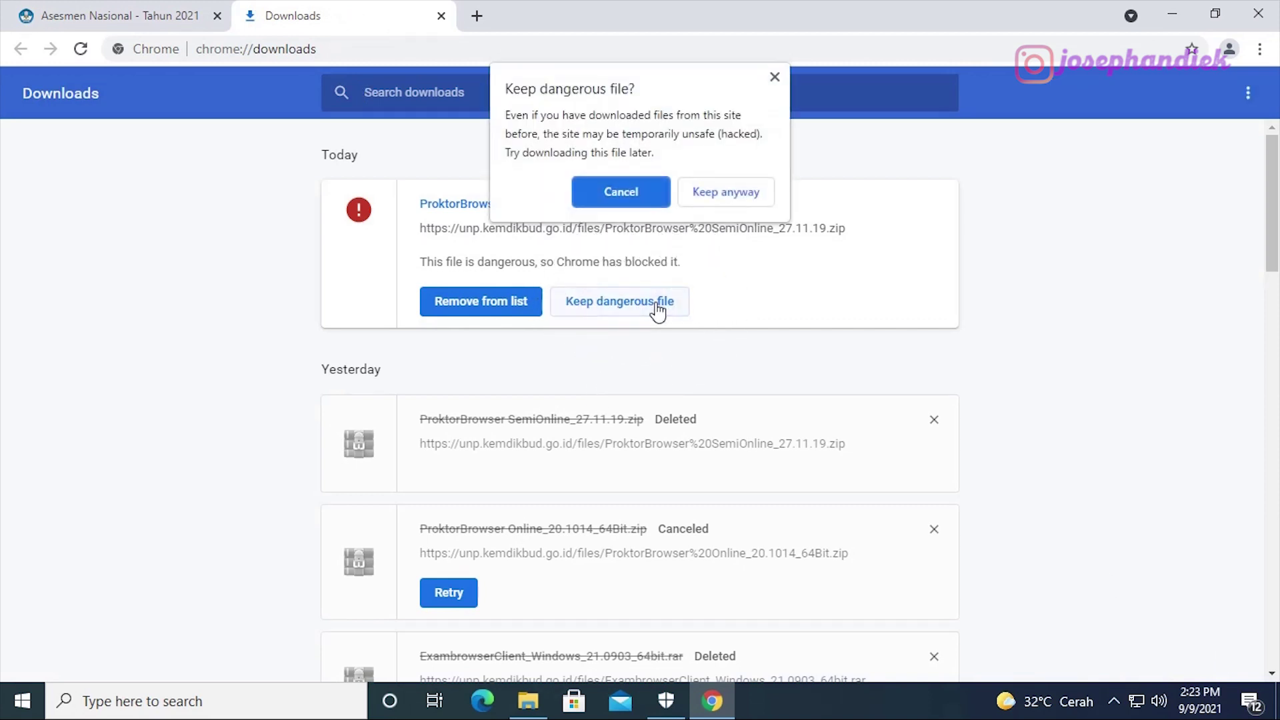
left_click(704, 193)
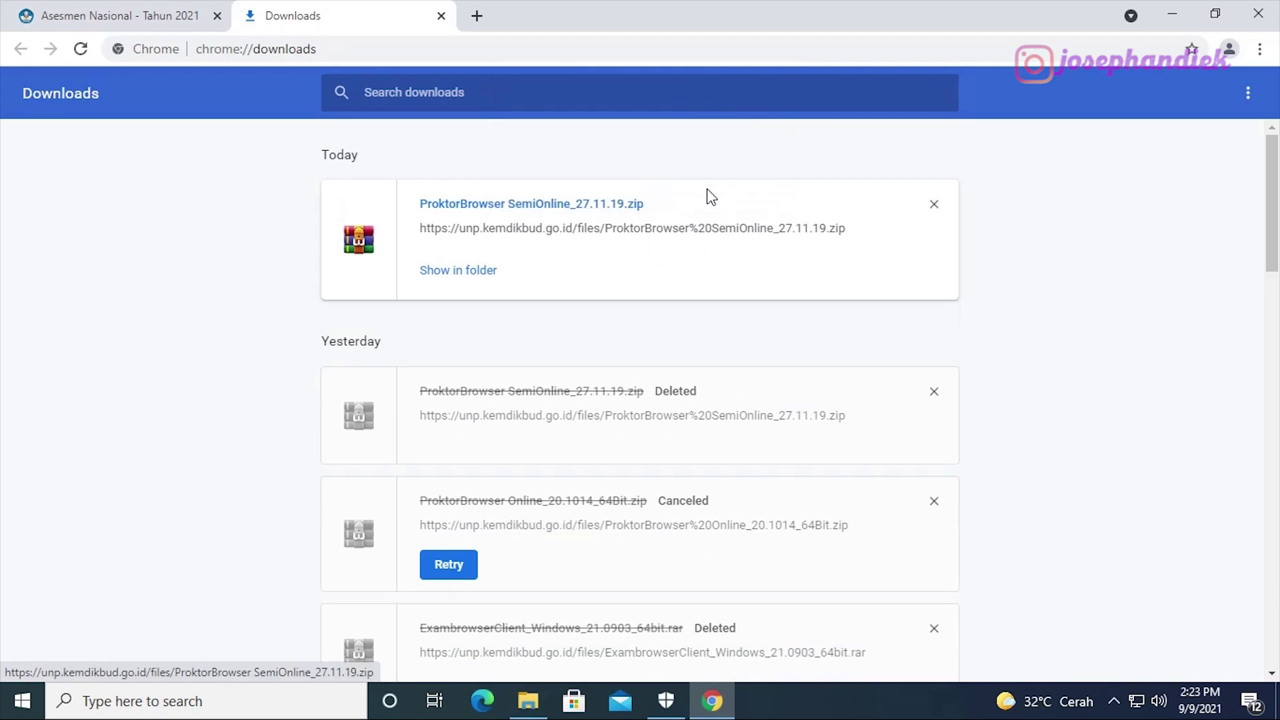
Check the downloaded ProktorBrowser archive's contents in WinRAR, close it, and copy the ZIP from its download folder
left_click(576, 207)
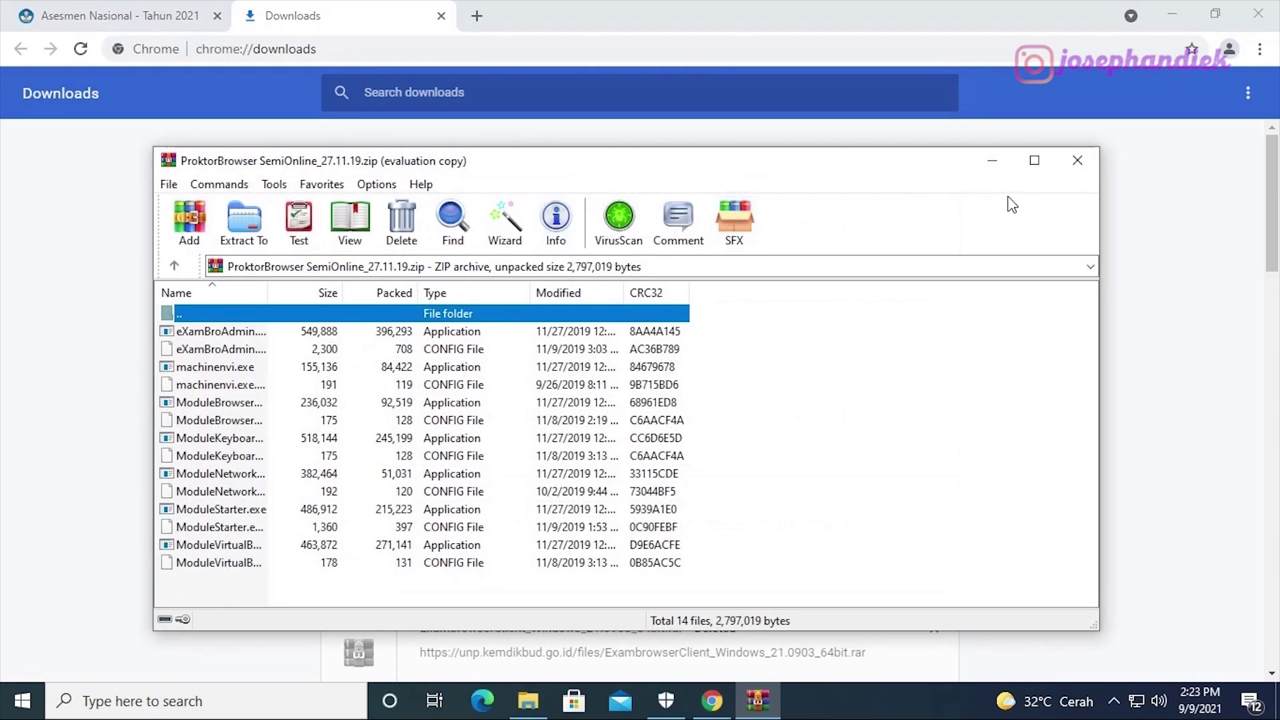
left_click(1070, 166)
left_click(467, 274)
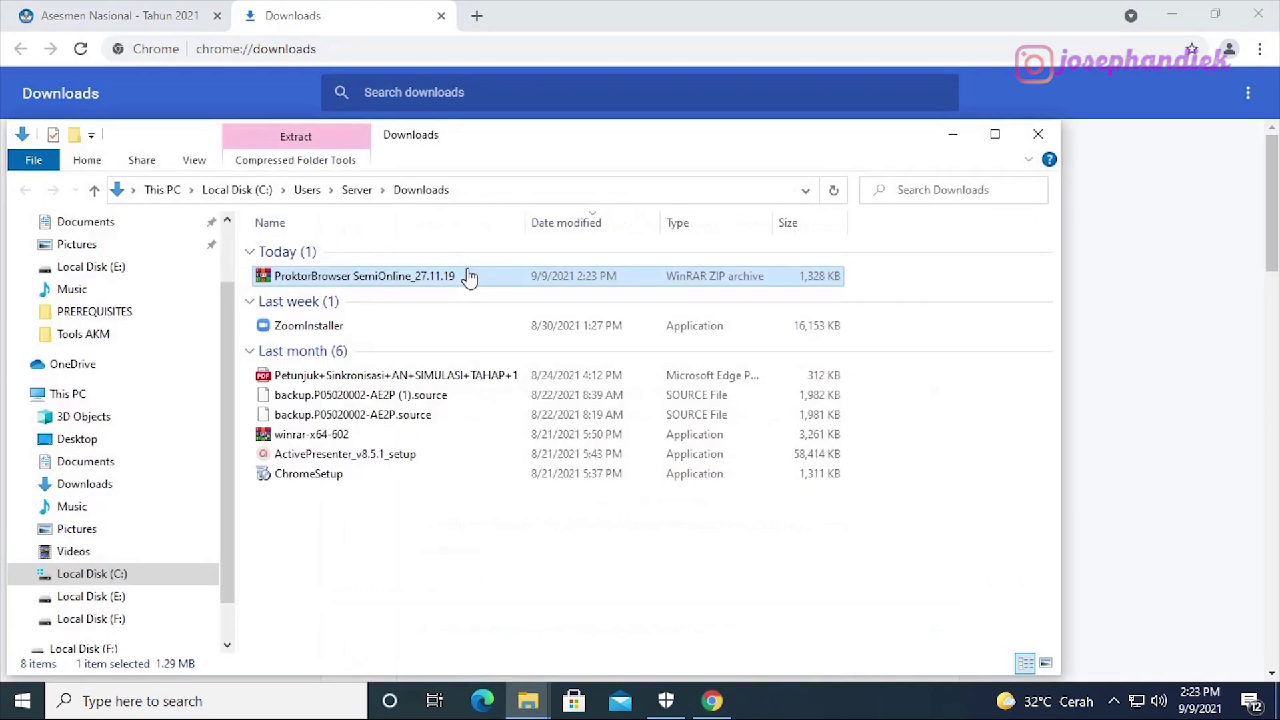
right_click(433, 273)
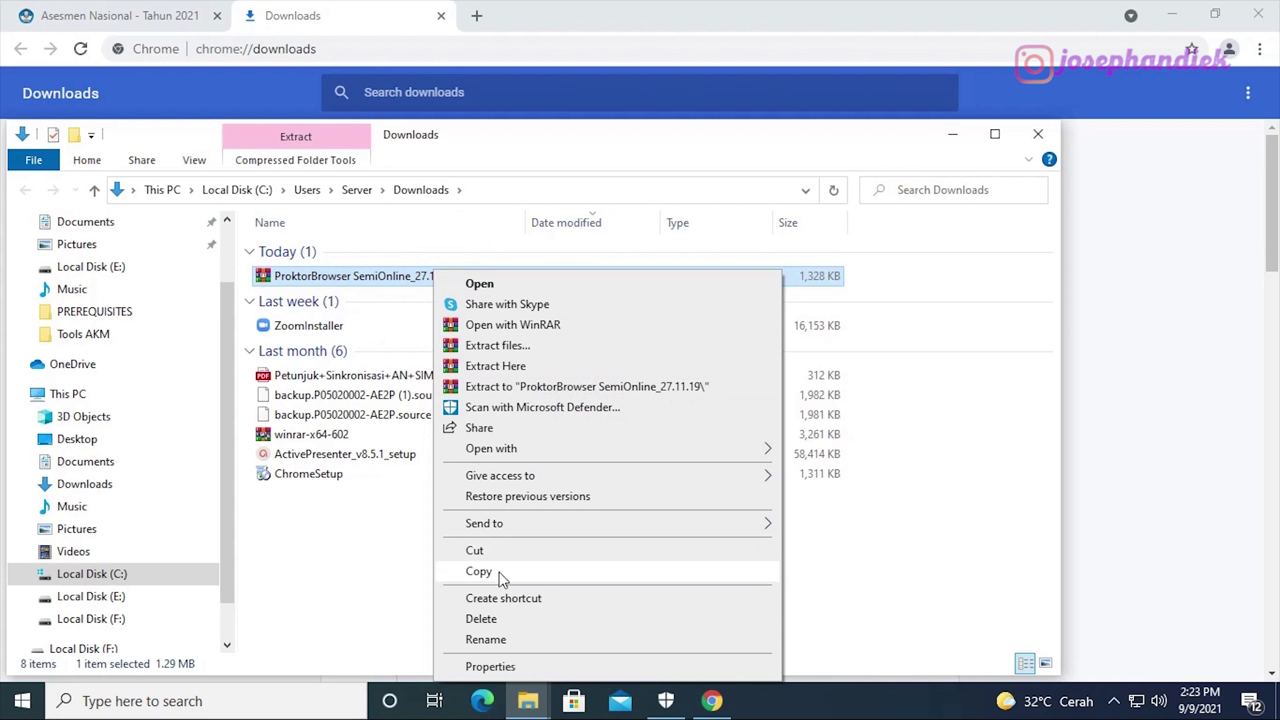
left_click(514, 570)
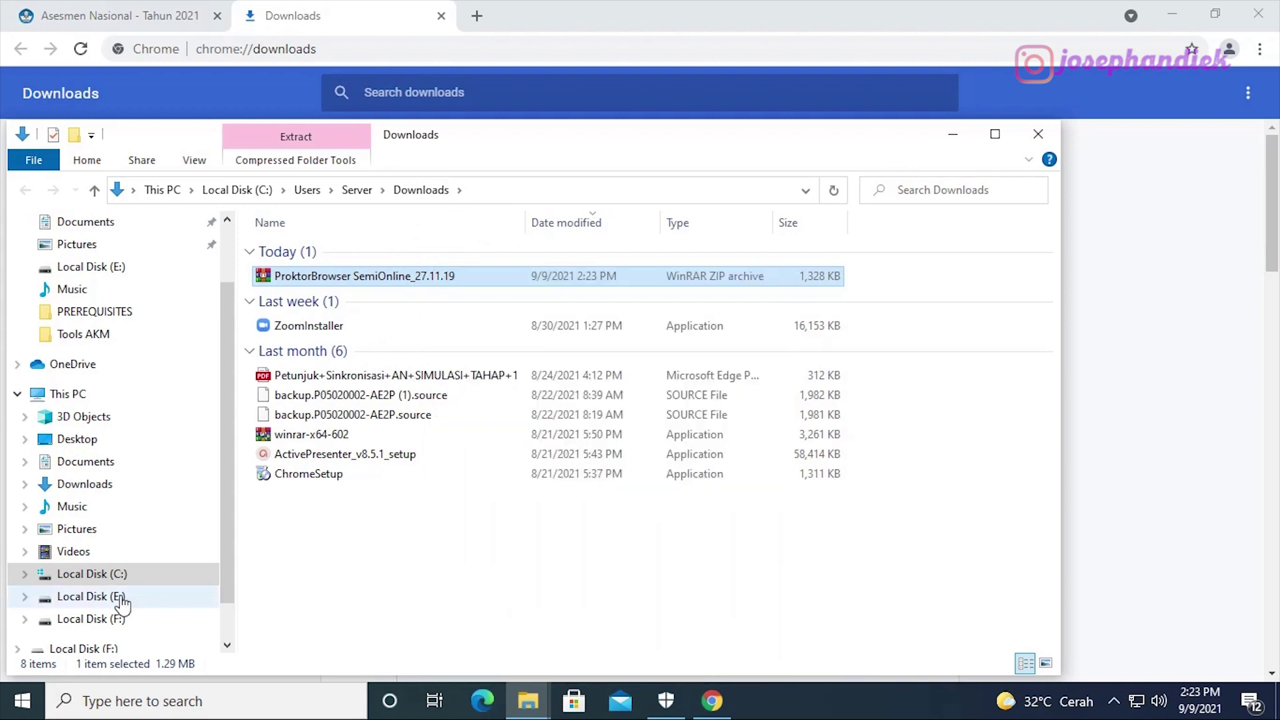
Go to E:\AKM\PREREQUISITES and permanently delete the old ProktorBrowser SemiOnline_27.11.19 folder and ZIP archive
left_click(103, 620)
left_click(93, 596)
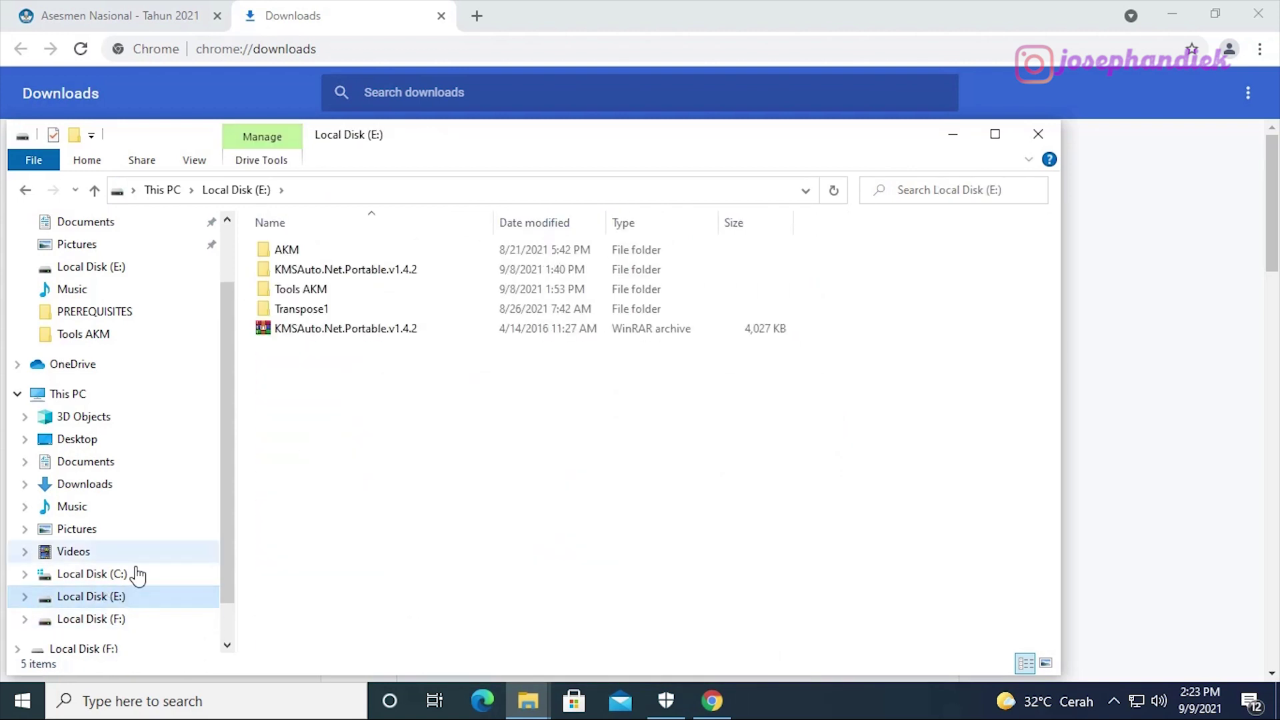
double_click(330, 252)
double_click(338, 252)
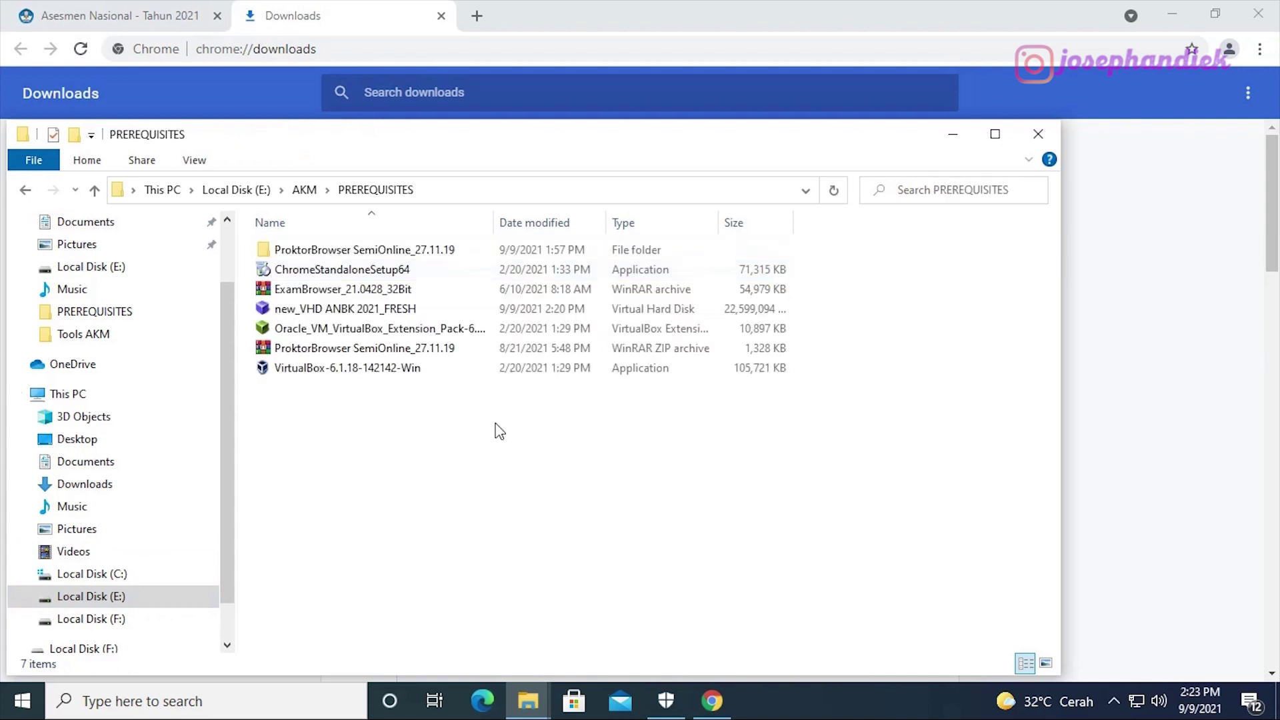
left_click(406, 252)
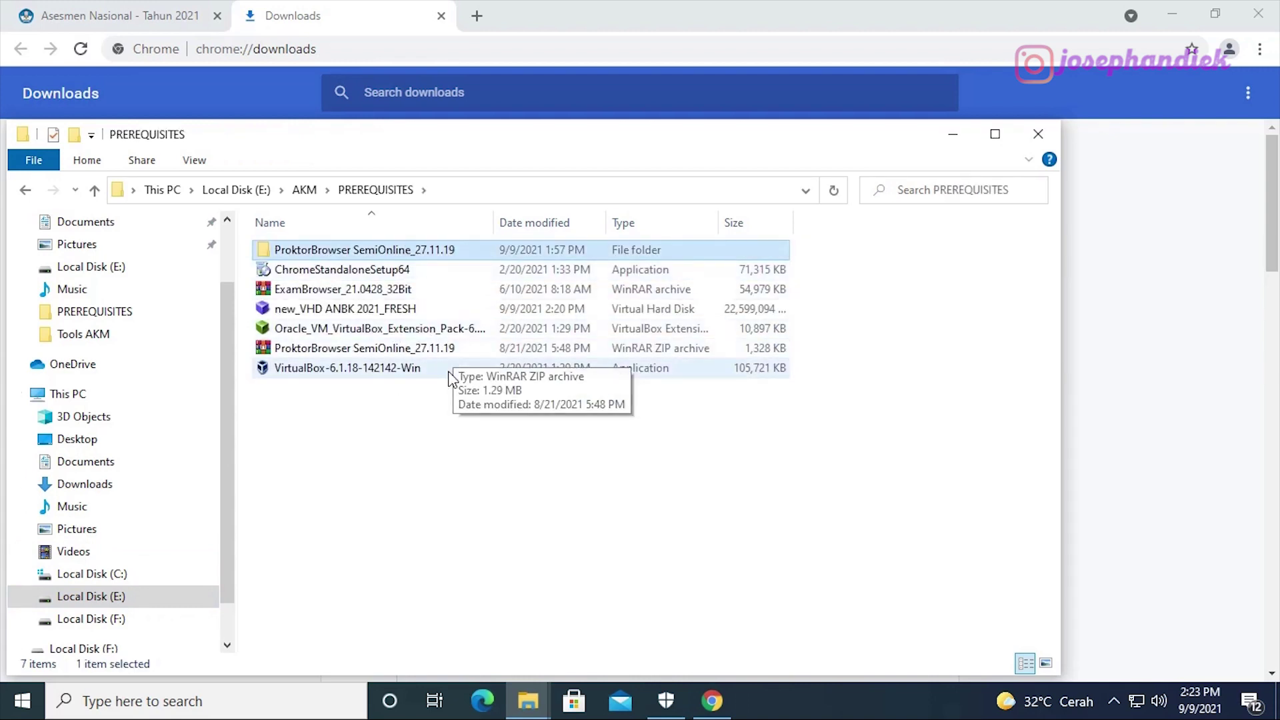
left_click(405, 350)
key("shift+Delete")
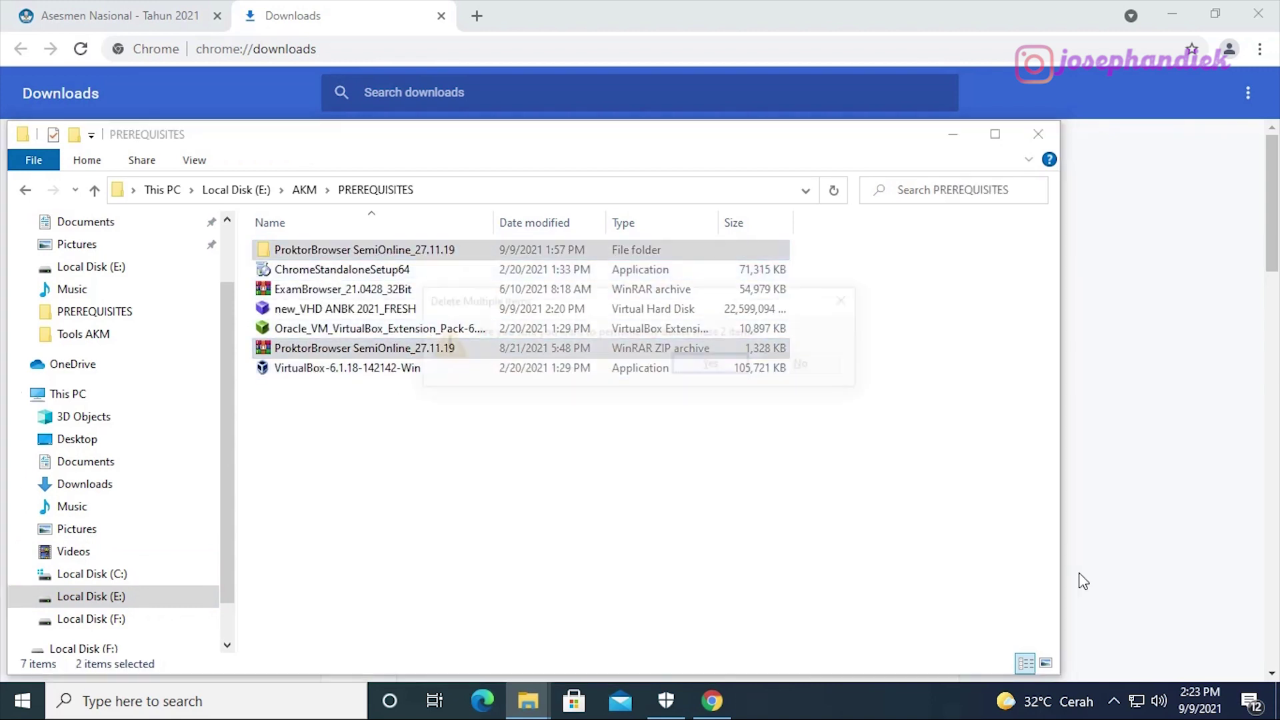
key("Return")
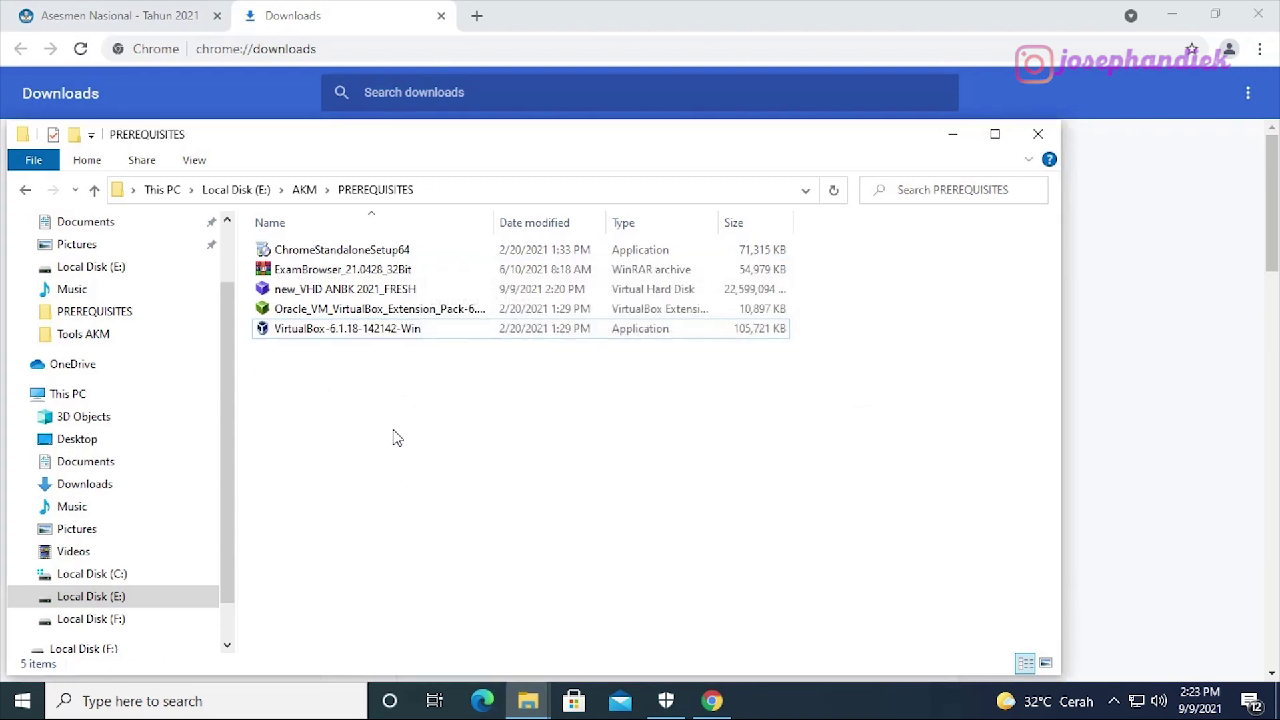
Paste the newly downloaded ProktorBrowser SemiOnline_27.11.19 archive into the PREREQUISITES folder
right_click(396, 435)
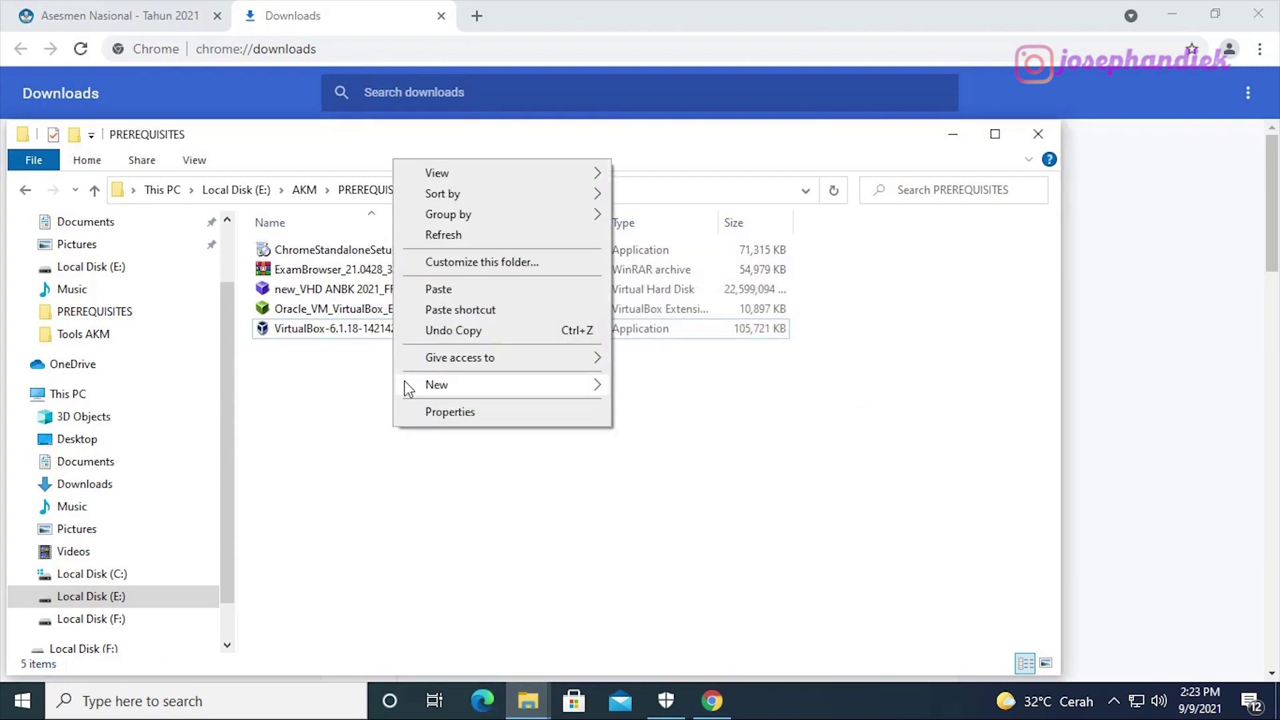
left_click(437, 289)
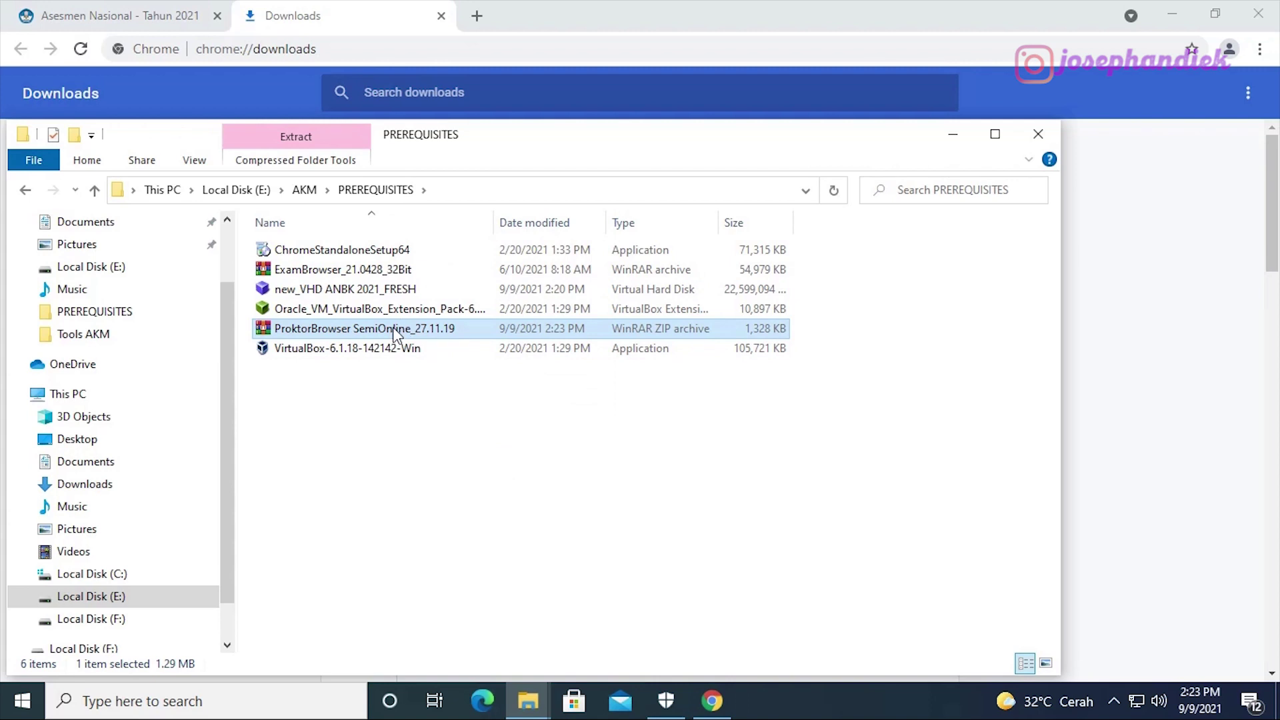
left_click(412, 449)
Extract the ProktorBrowser SemiOnline_27.11.19 archive into a folder of the same name and open that folder
left_click(420, 329)
right_click(419, 331)
left_click(573, 413)
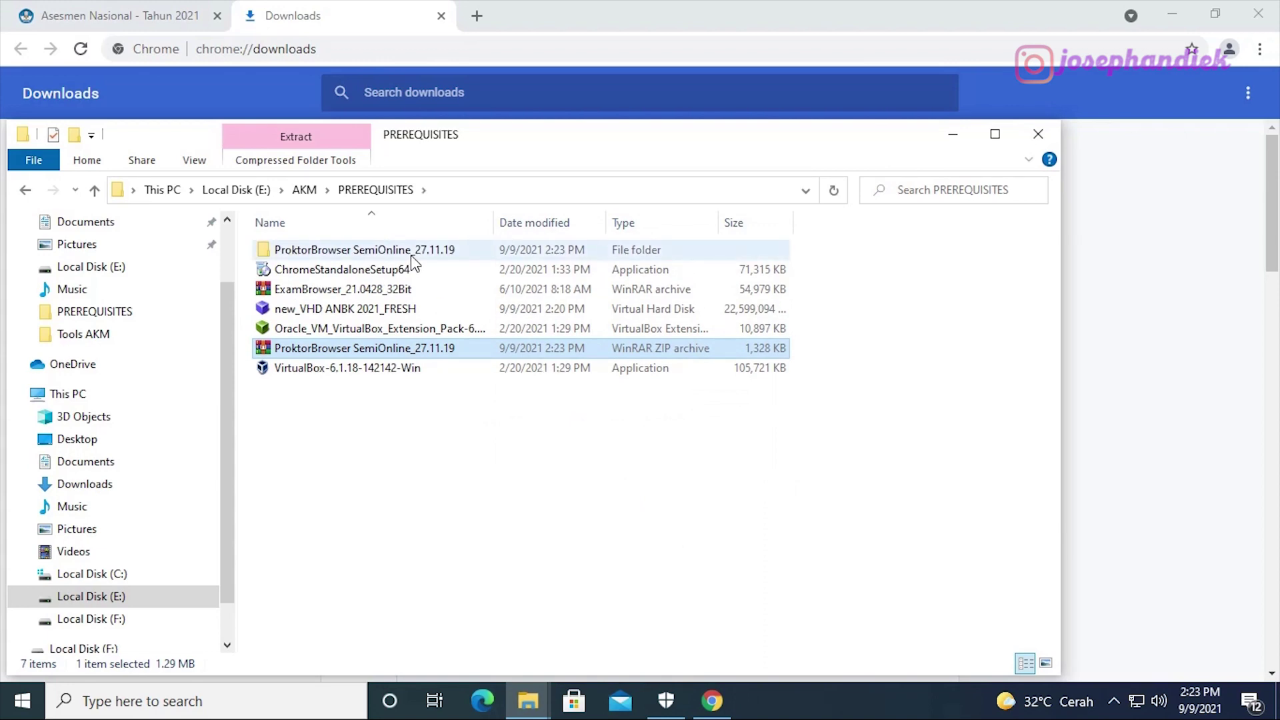
double_click(410, 252)
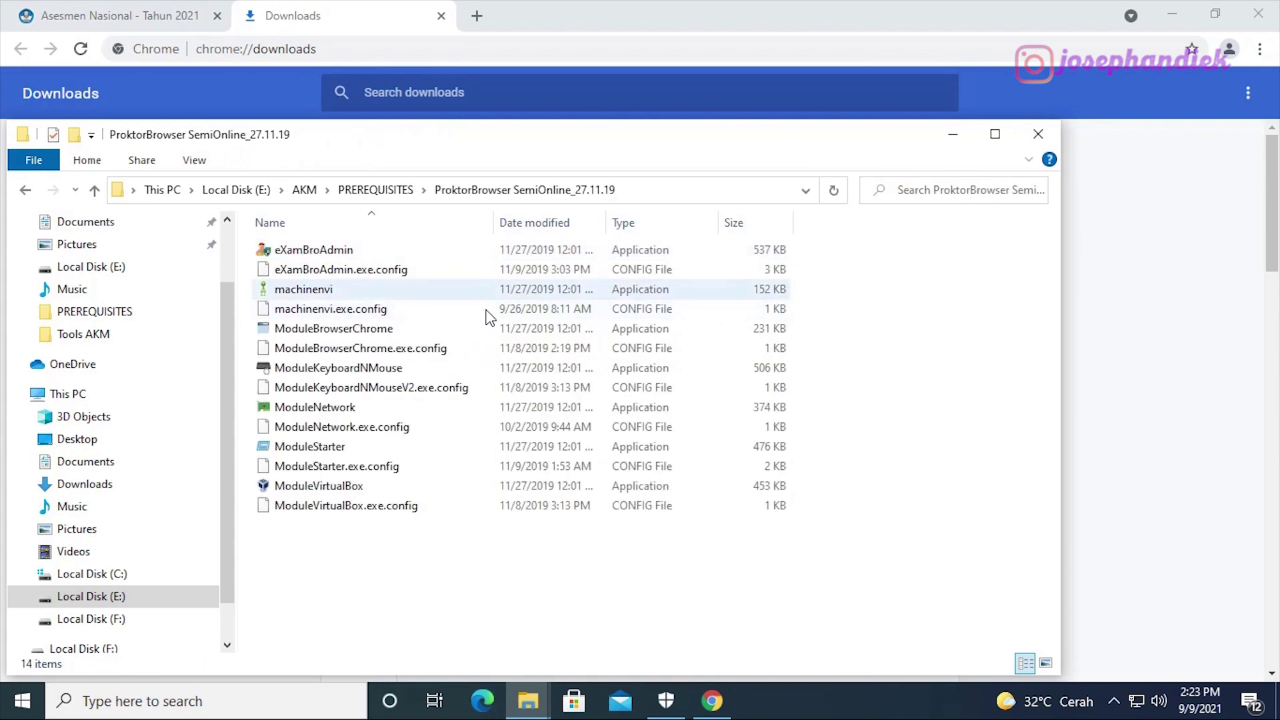
Minimize the open windows and permanently delete the old eXamBroAdmin shortcut from the desktop
left_click(1172, 10)
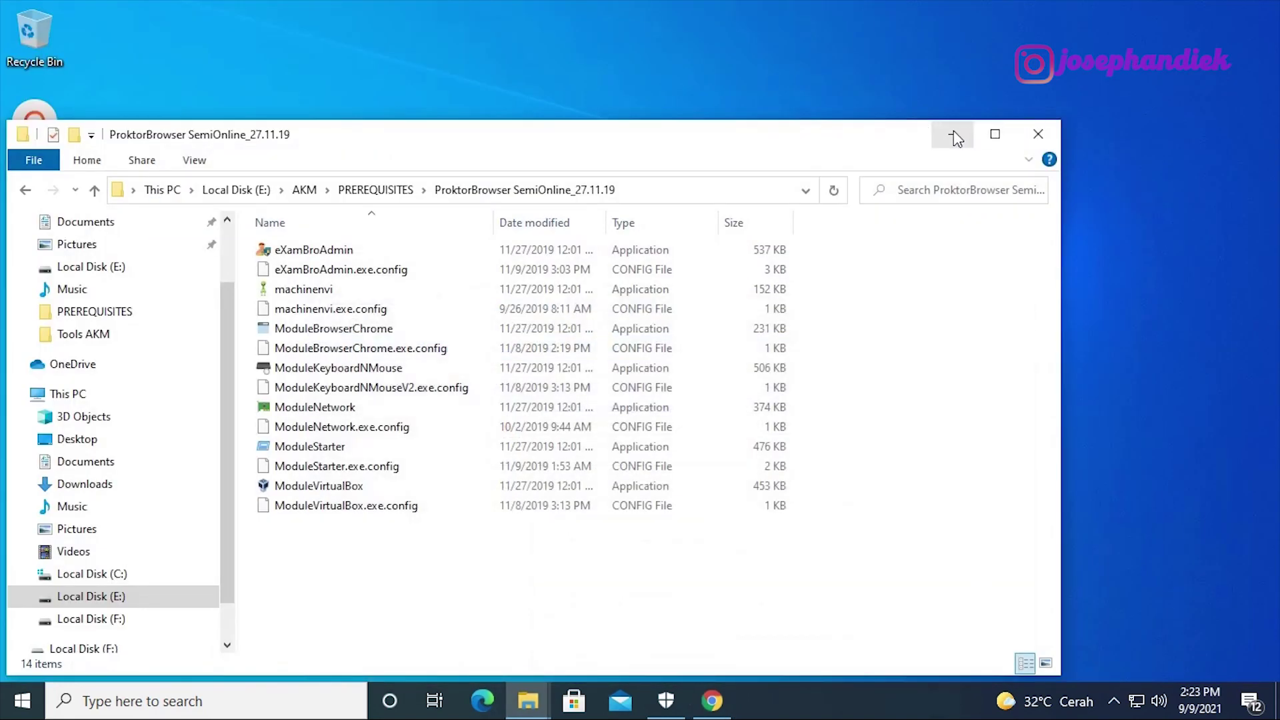
left_click(953, 134)
left_click(53, 507)
key("shift+Delete")
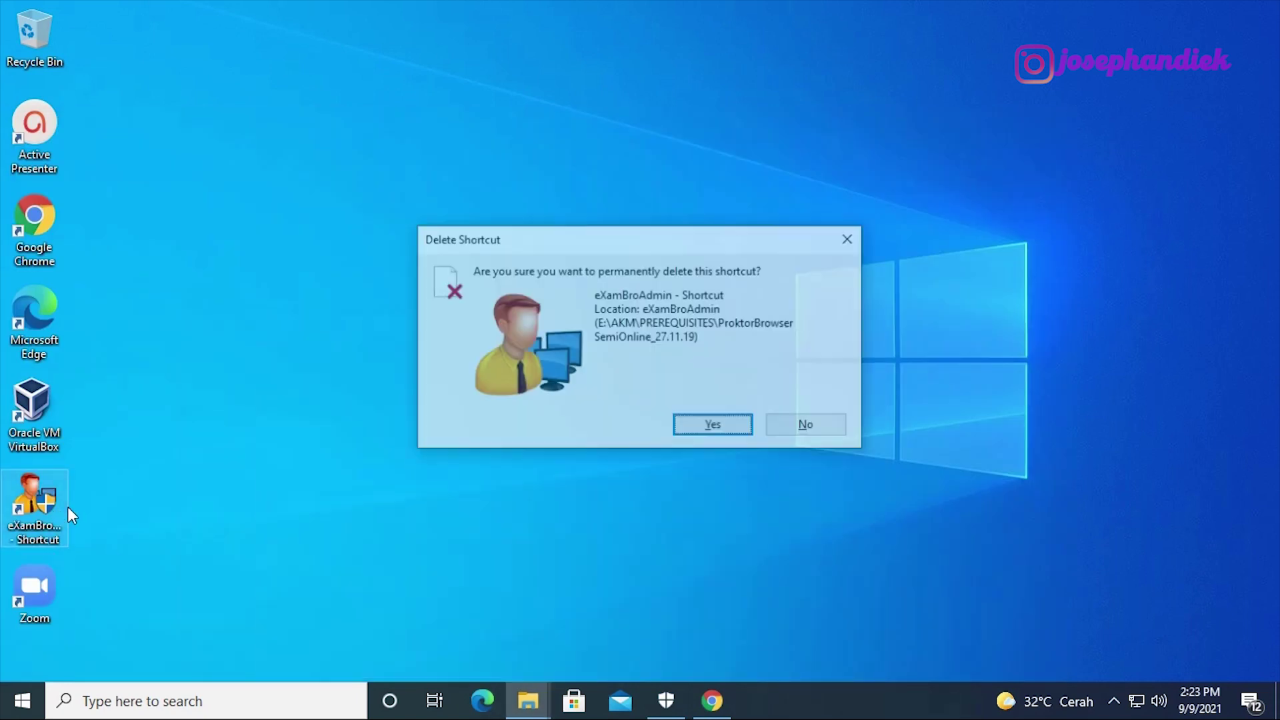
key("Return")
left_click(68, 509)
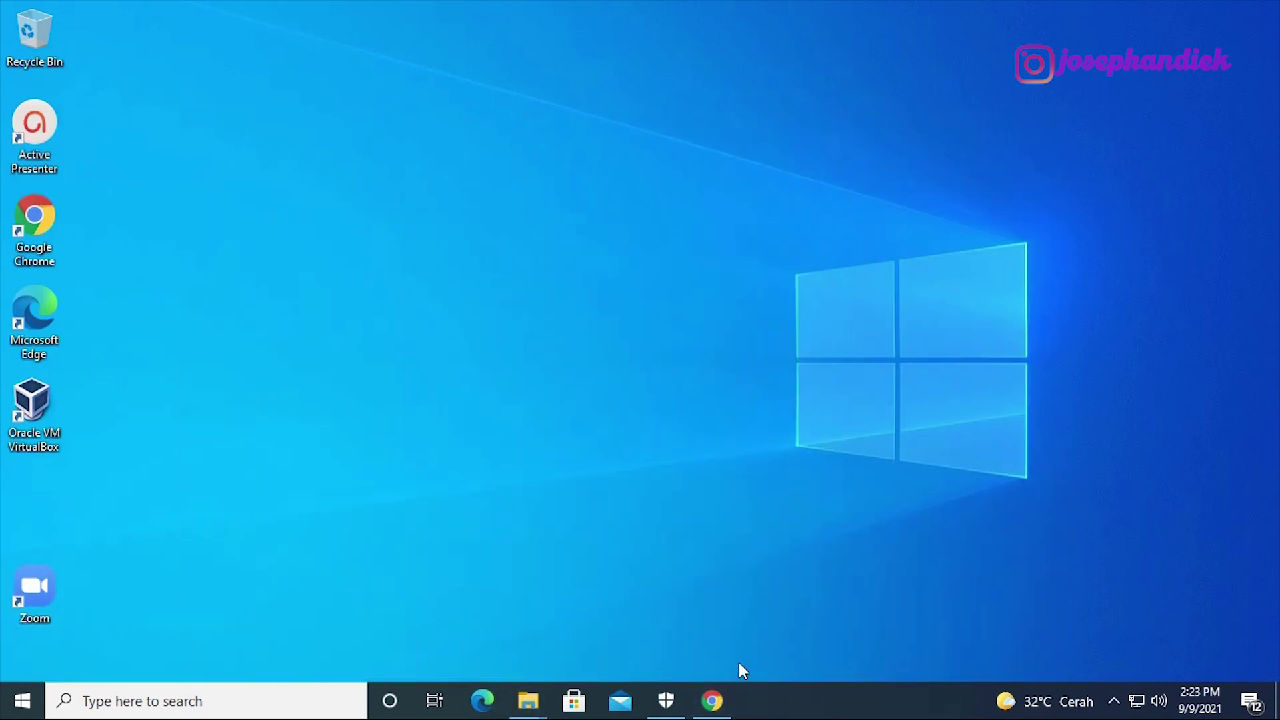
Bring the ProktorBrowser SemiOnline_27.11.19 folder window back up and close it
mouse_move(533, 704)
left_click(623, 626)
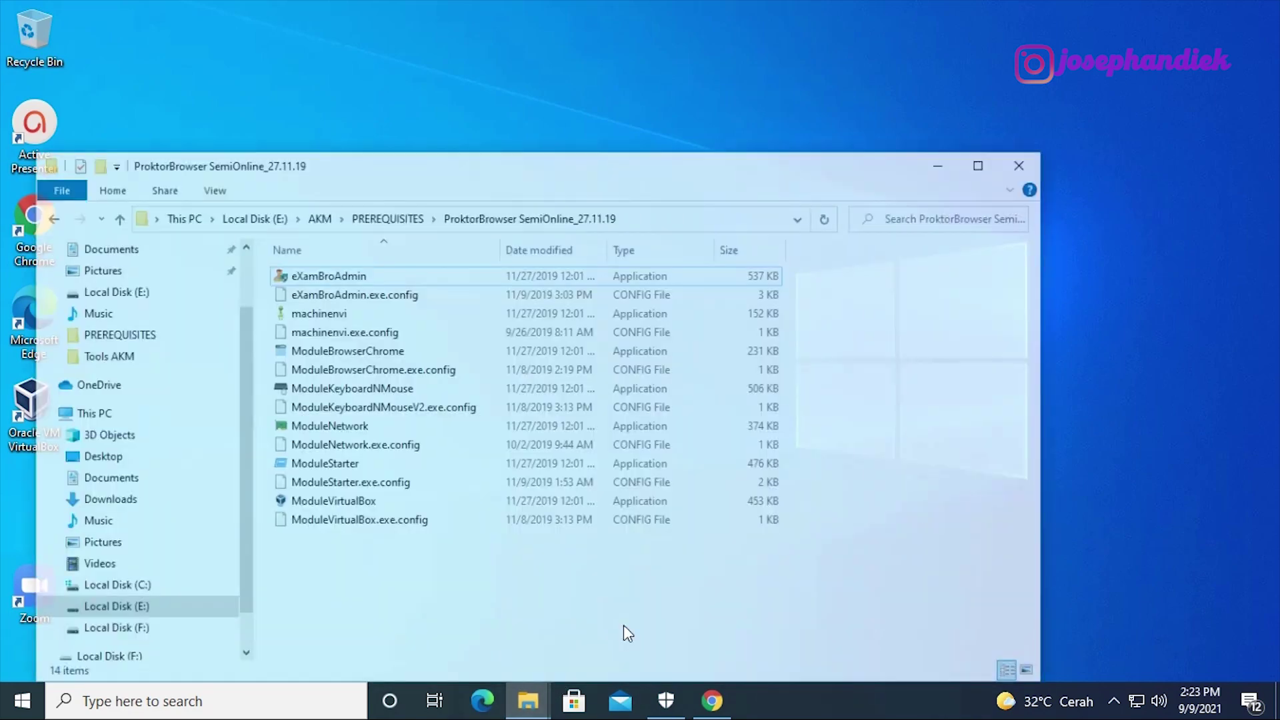
left_click(1038, 134)
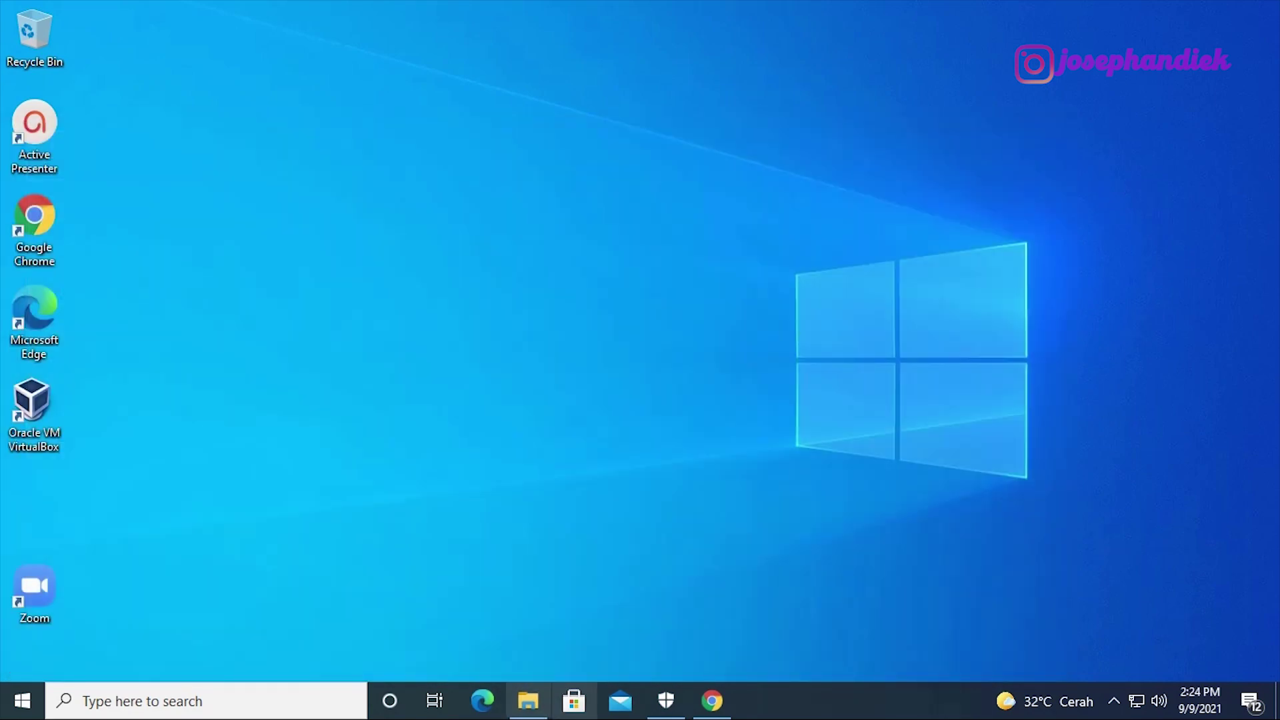
Create a desktop shortcut to eXamBroAdmin from the extracted ProktorBrowser SemiOnline_27.11.19 folder, and minimize the folder window
left_click(528, 700)
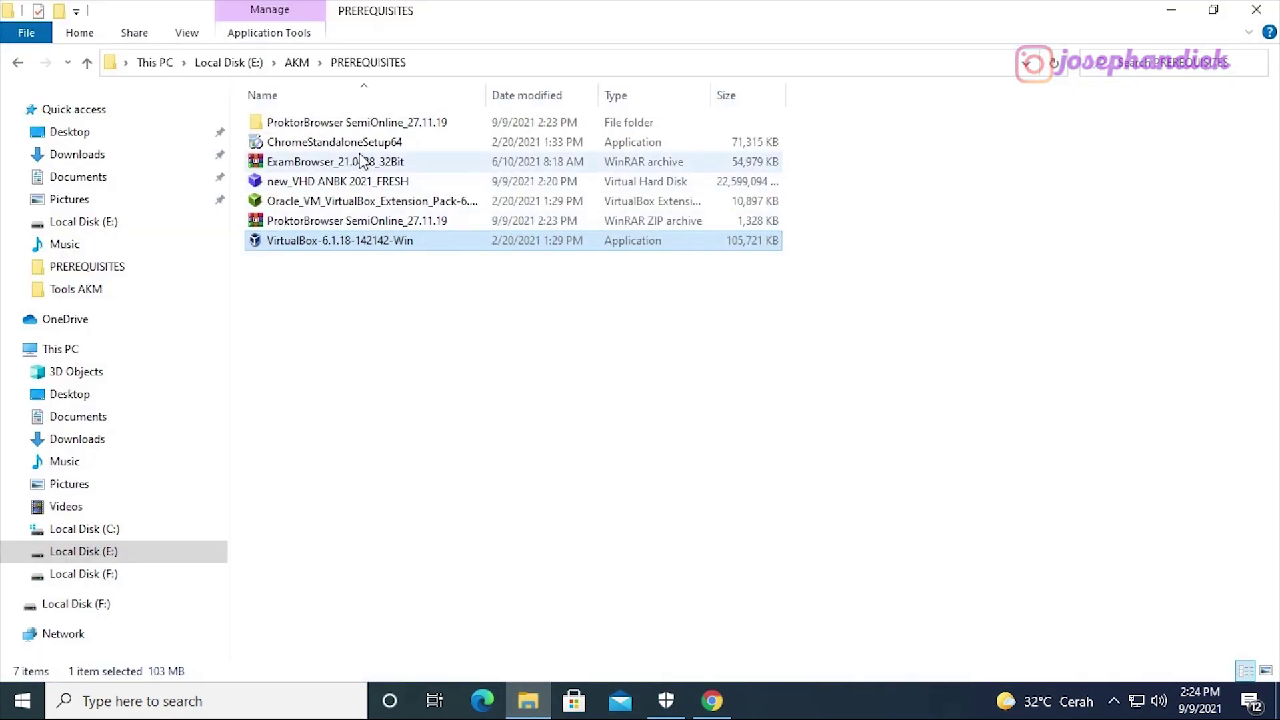
double_click(383, 124)
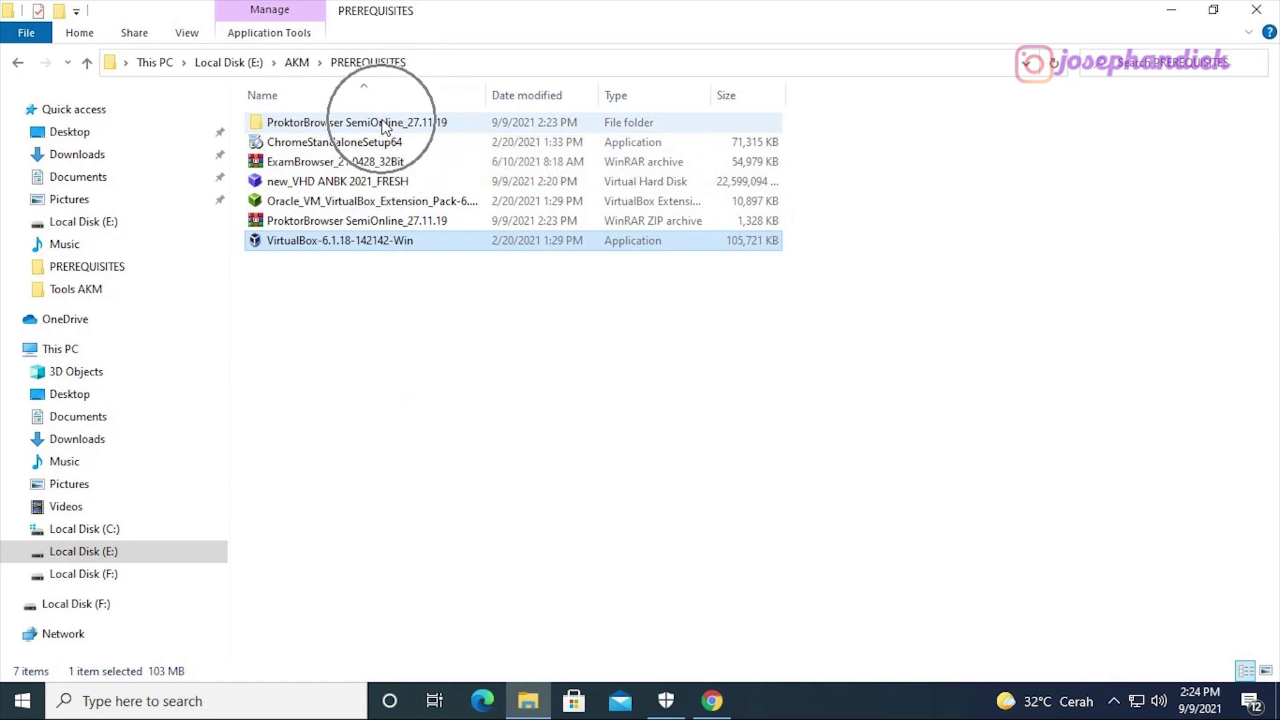
right_click(335, 127)
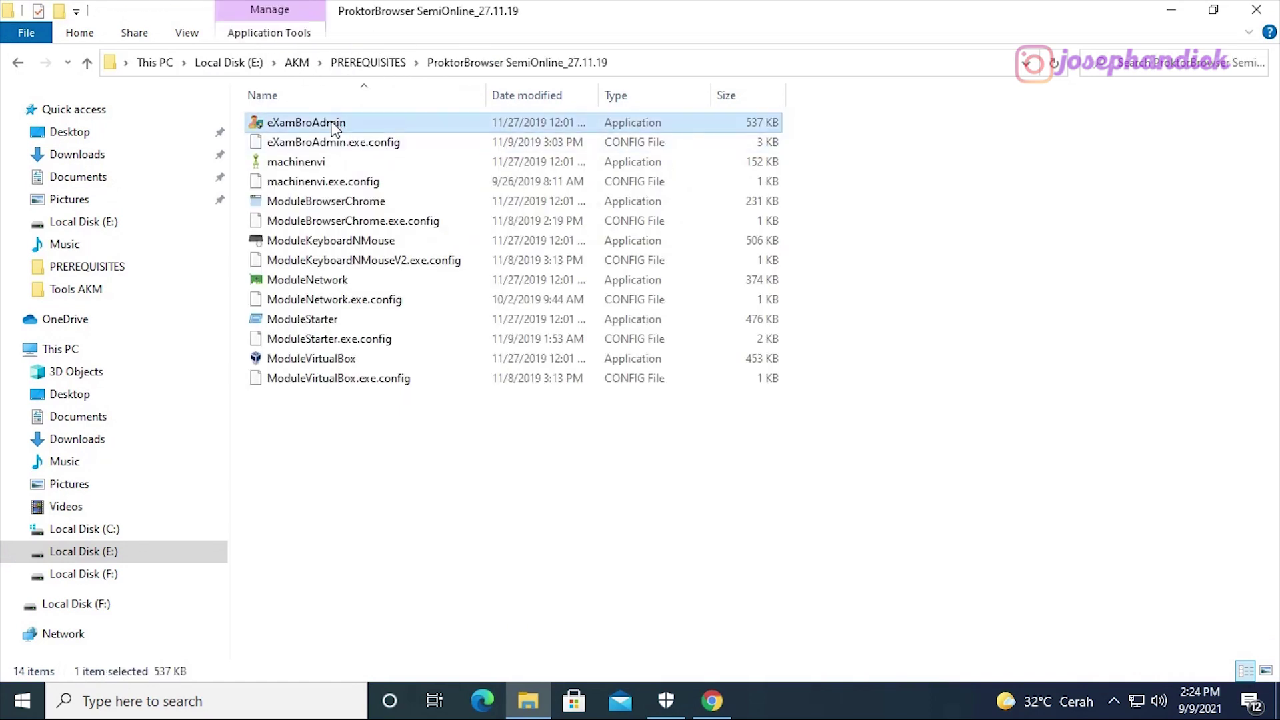
mouse_move(512, 411)
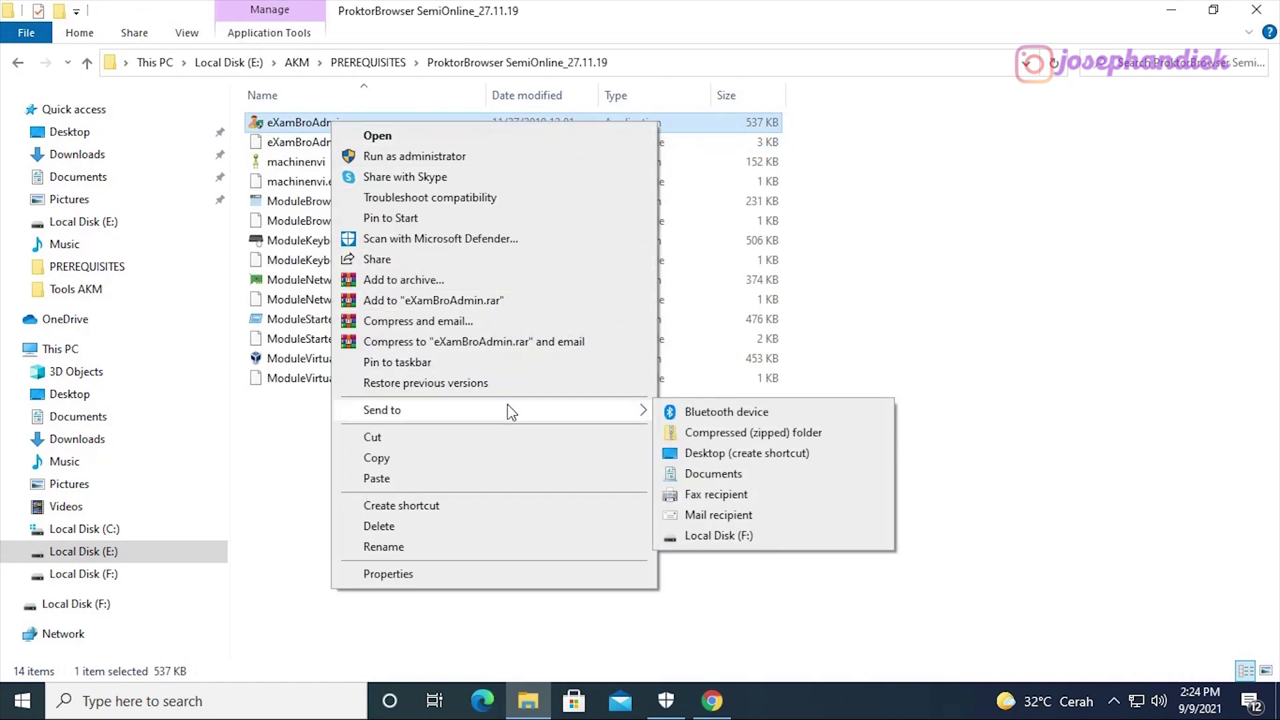
left_click(713, 456)
left_click(1163, 13)
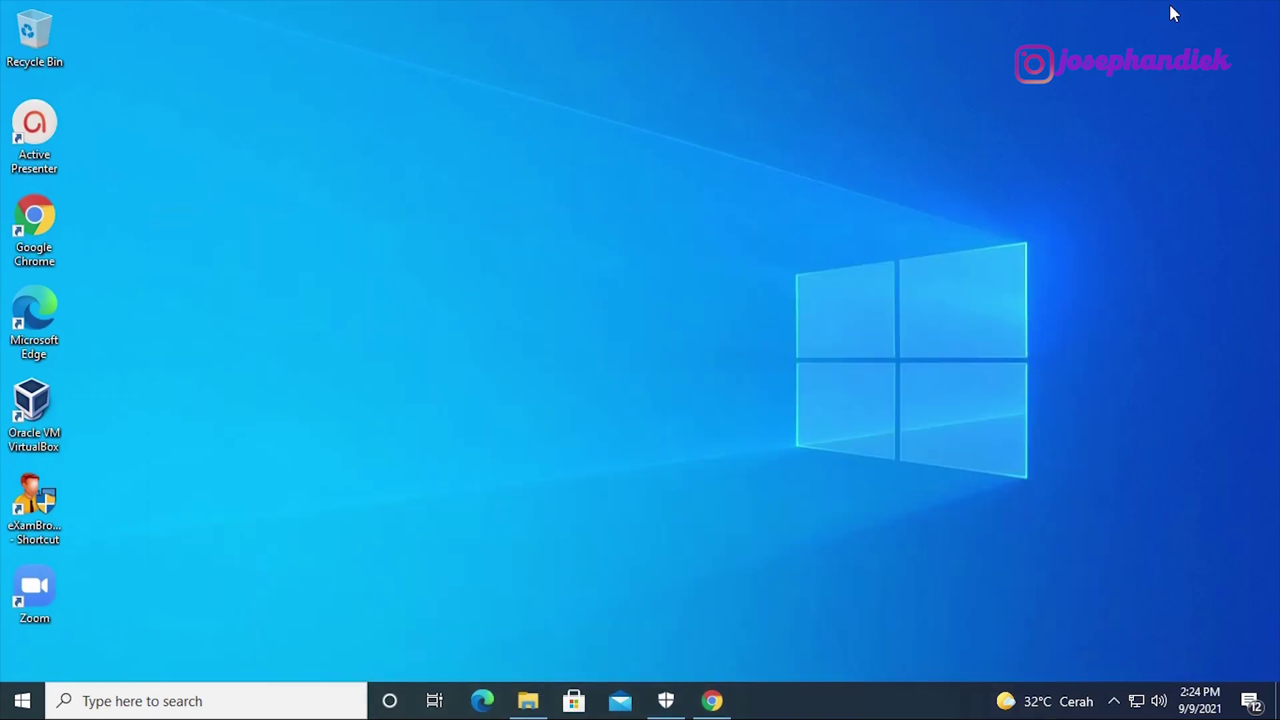
Run the eXamBroAdmin shortcut as administrator and set its Chrome exe path to chrome in C:\Program Files\Google\Chrome\Application
right_click(36, 497)
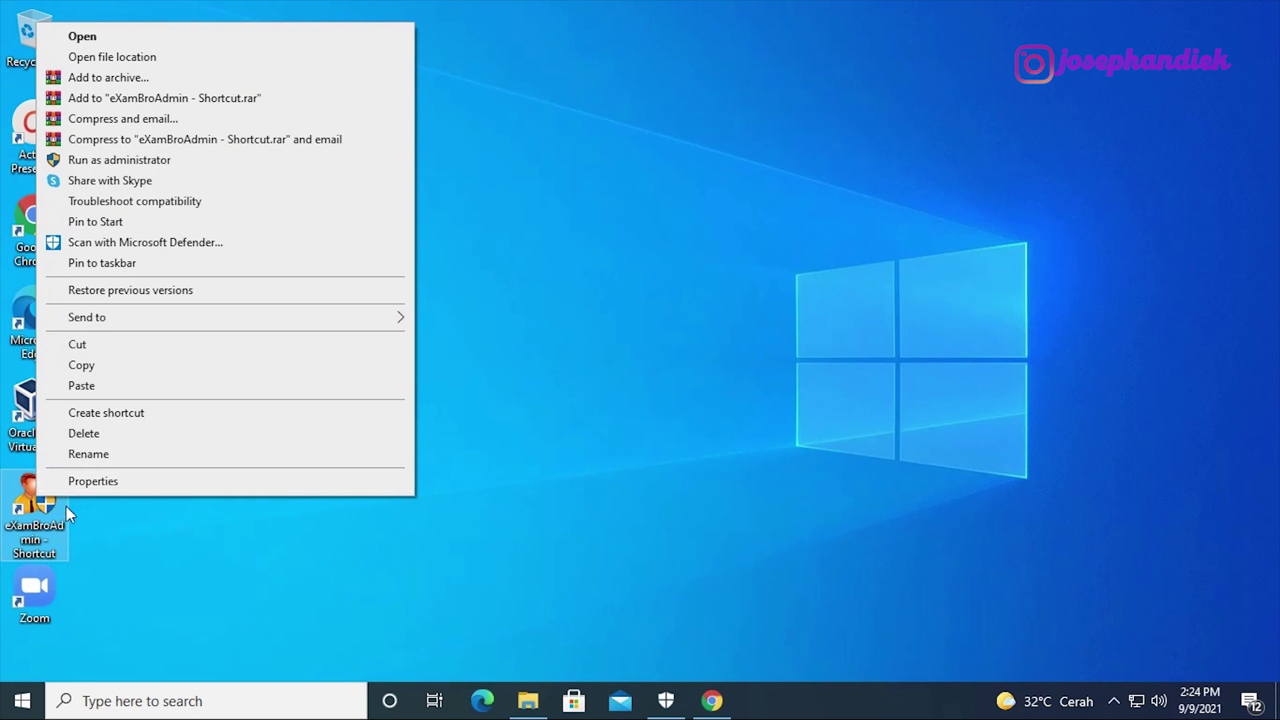
left_click(140, 162)
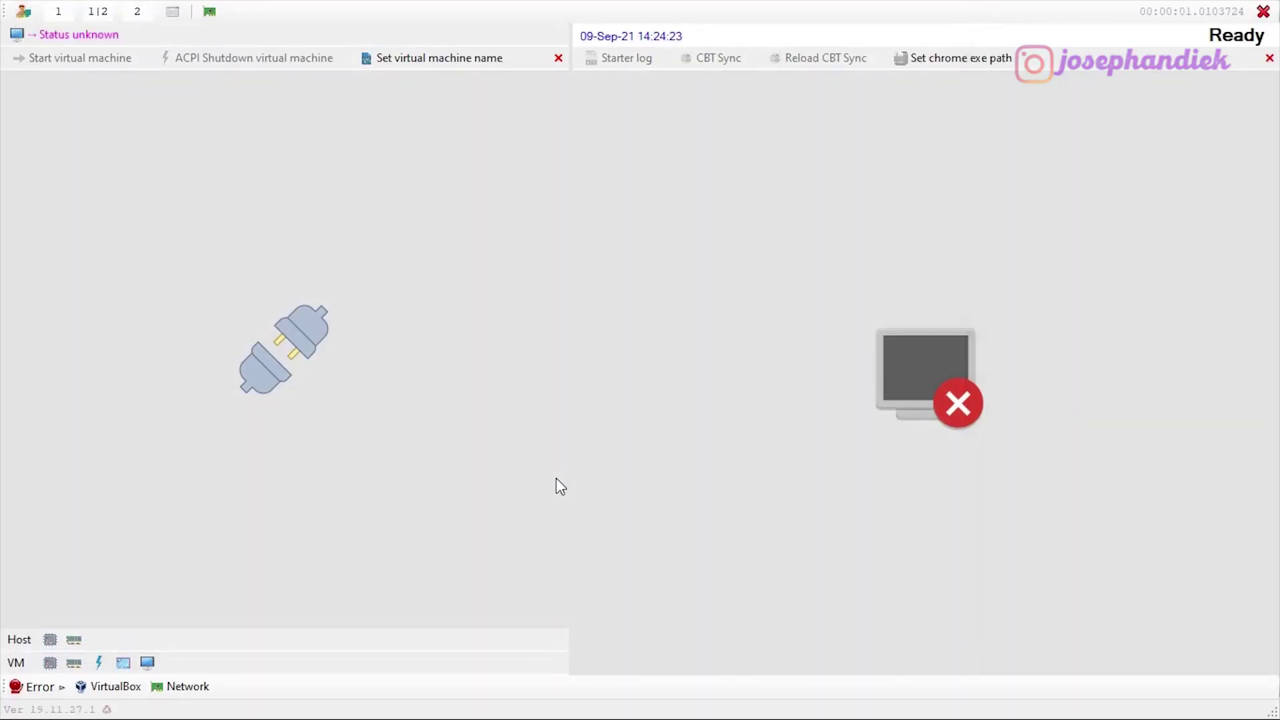
left_click(977, 58)
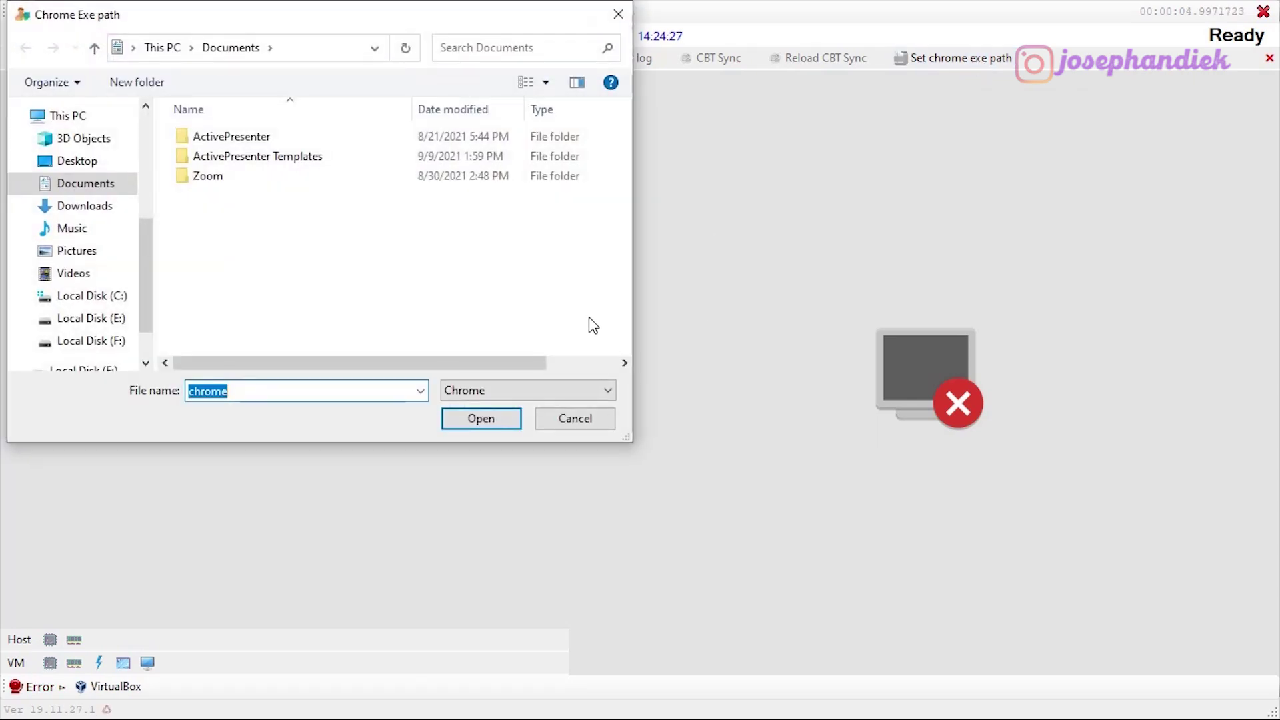
left_click(91, 295)
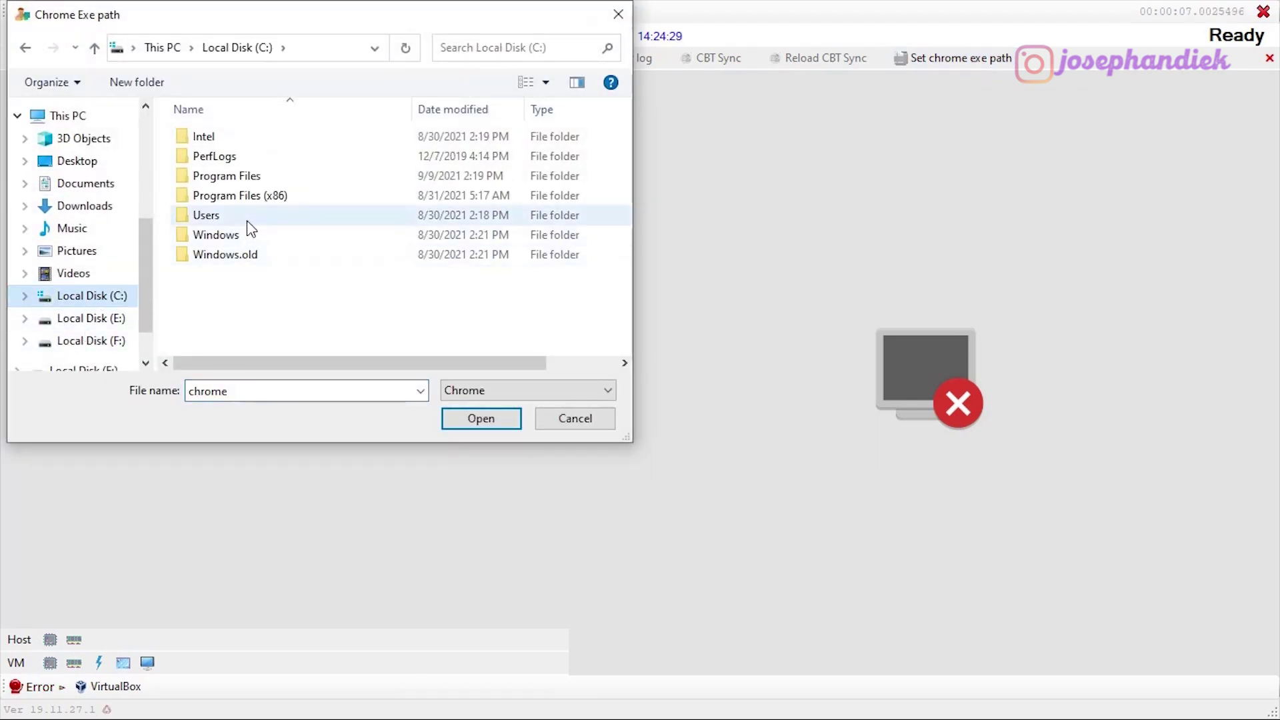
double_click(255, 175)
double_click(251, 177)
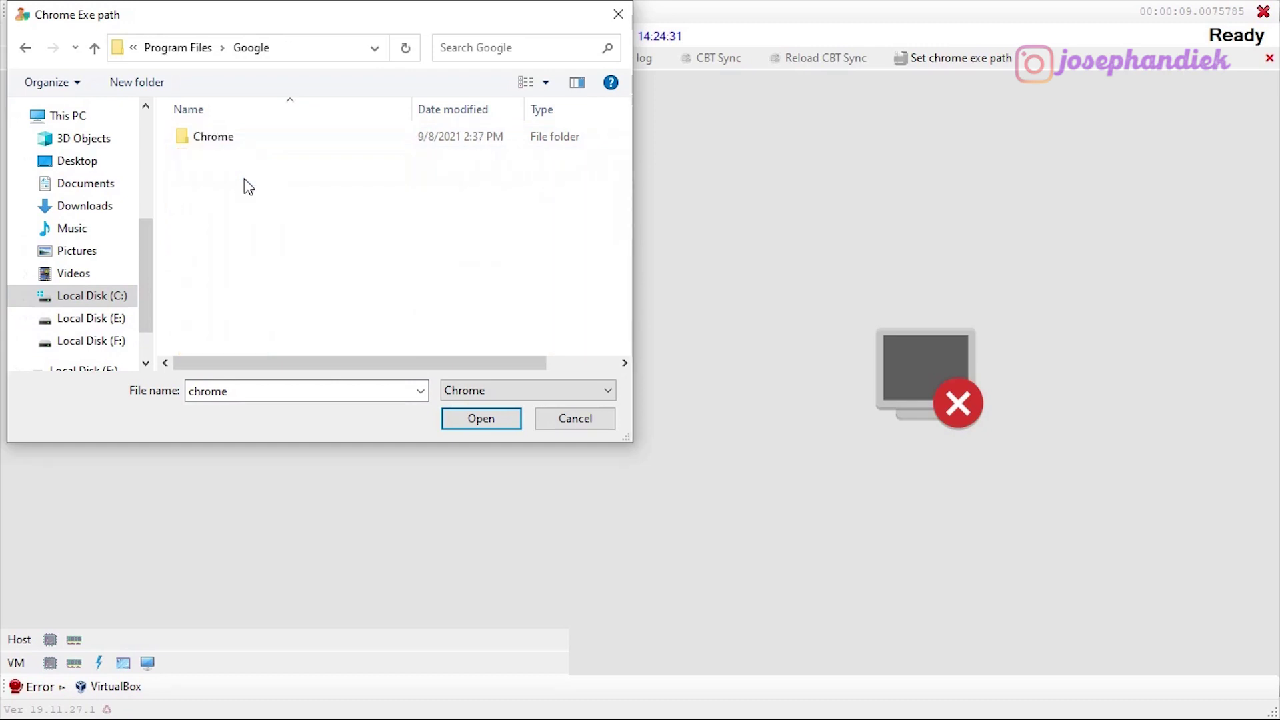
double_click(248, 139)
double_click(264, 143)
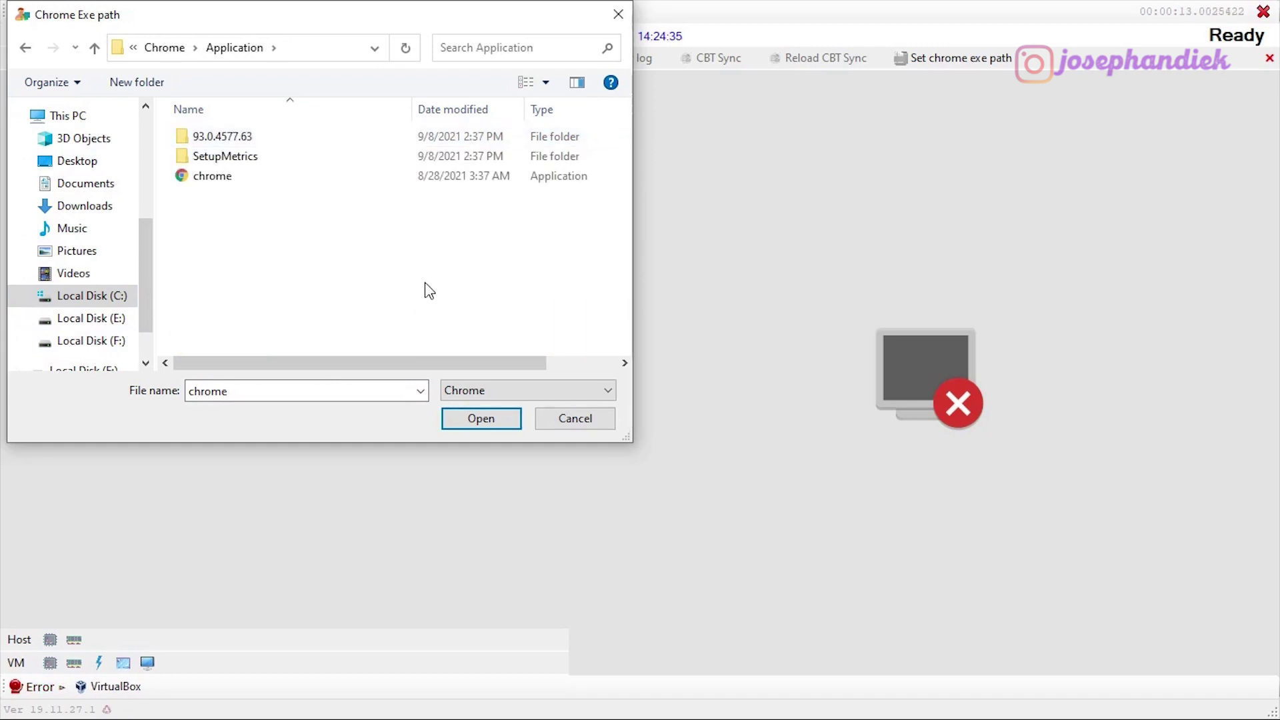
left_click(208, 179)
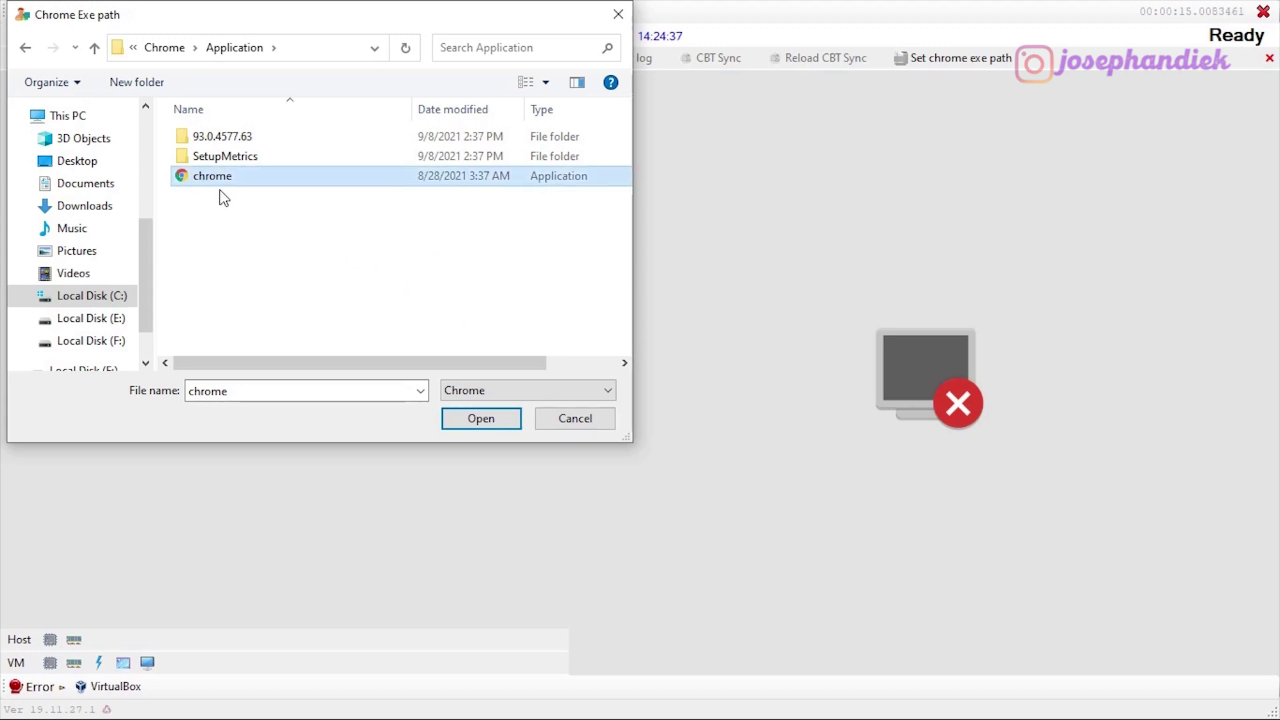
left_click(481, 419)
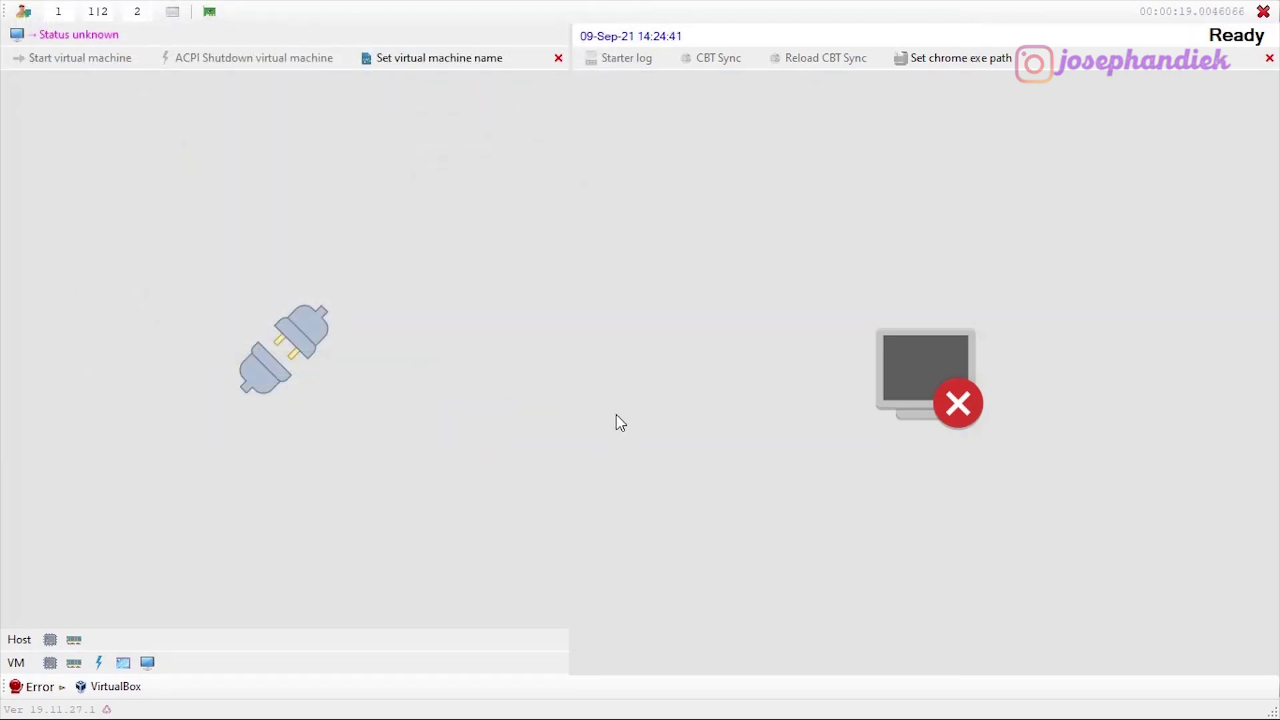
Set the virtual machine name to SERVER1 and start the virtual machine
left_click(460, 60)
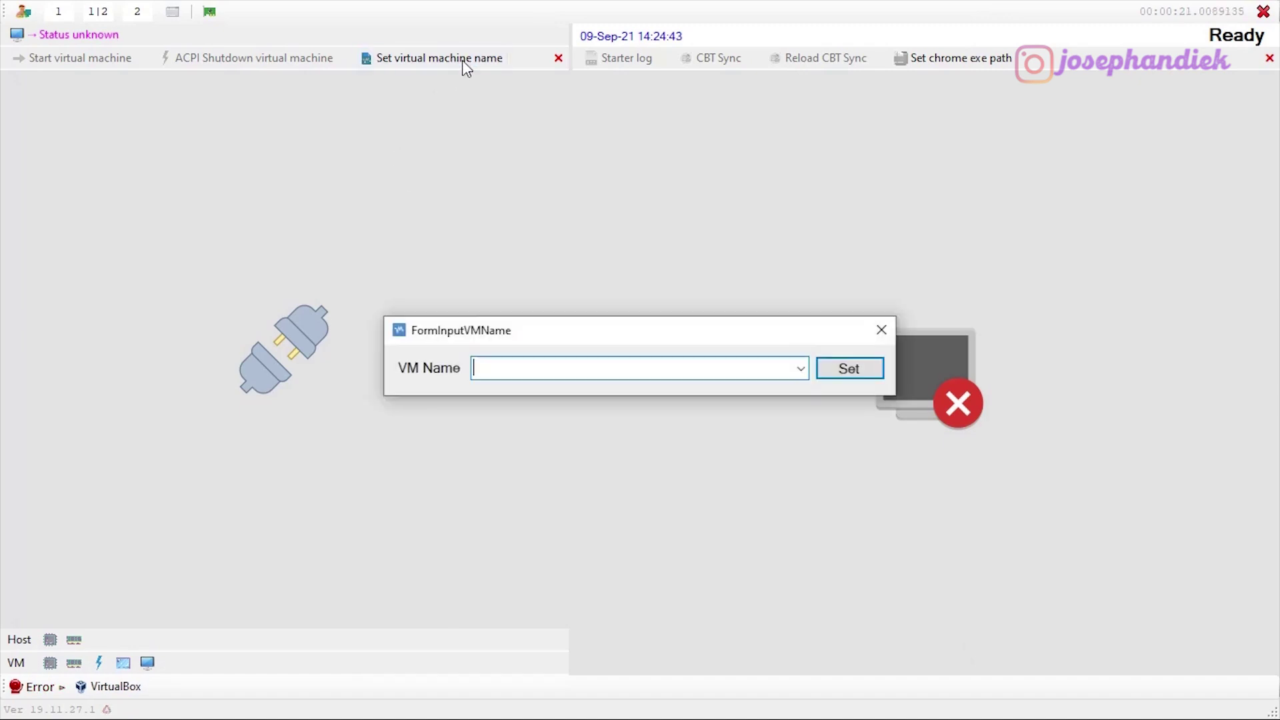
left_click(802, 371)
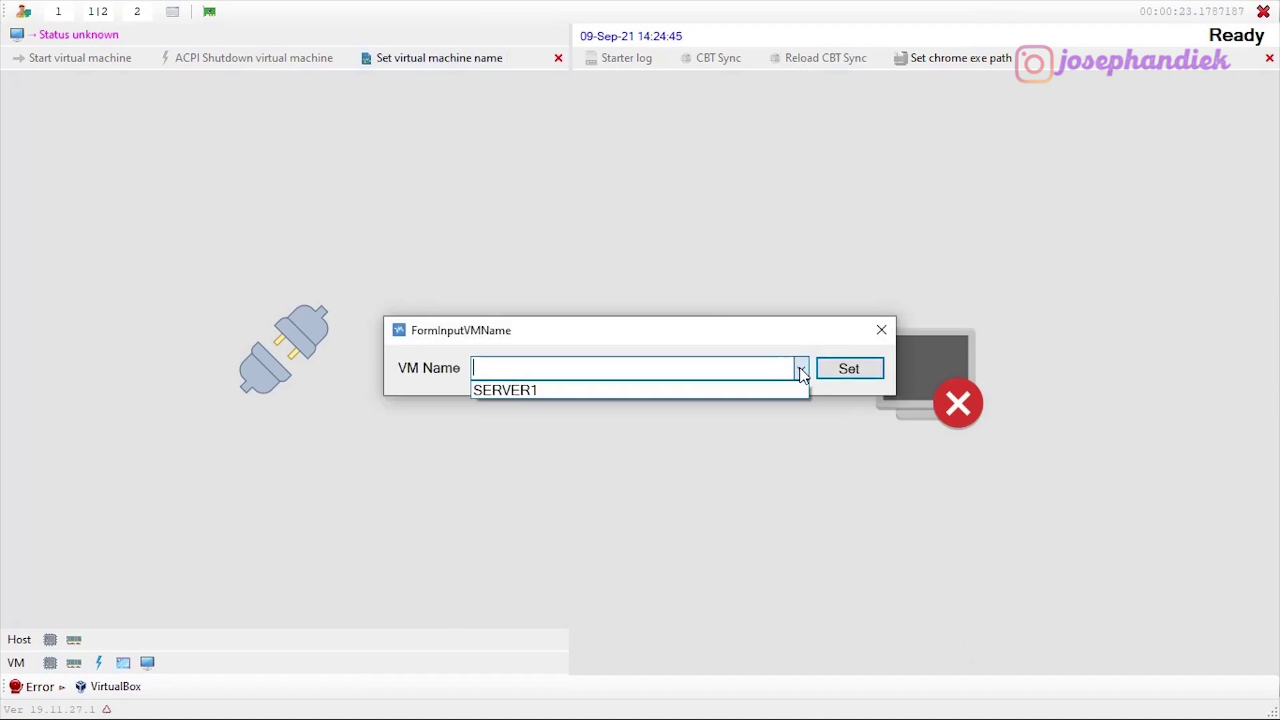
left_click(630, 392)
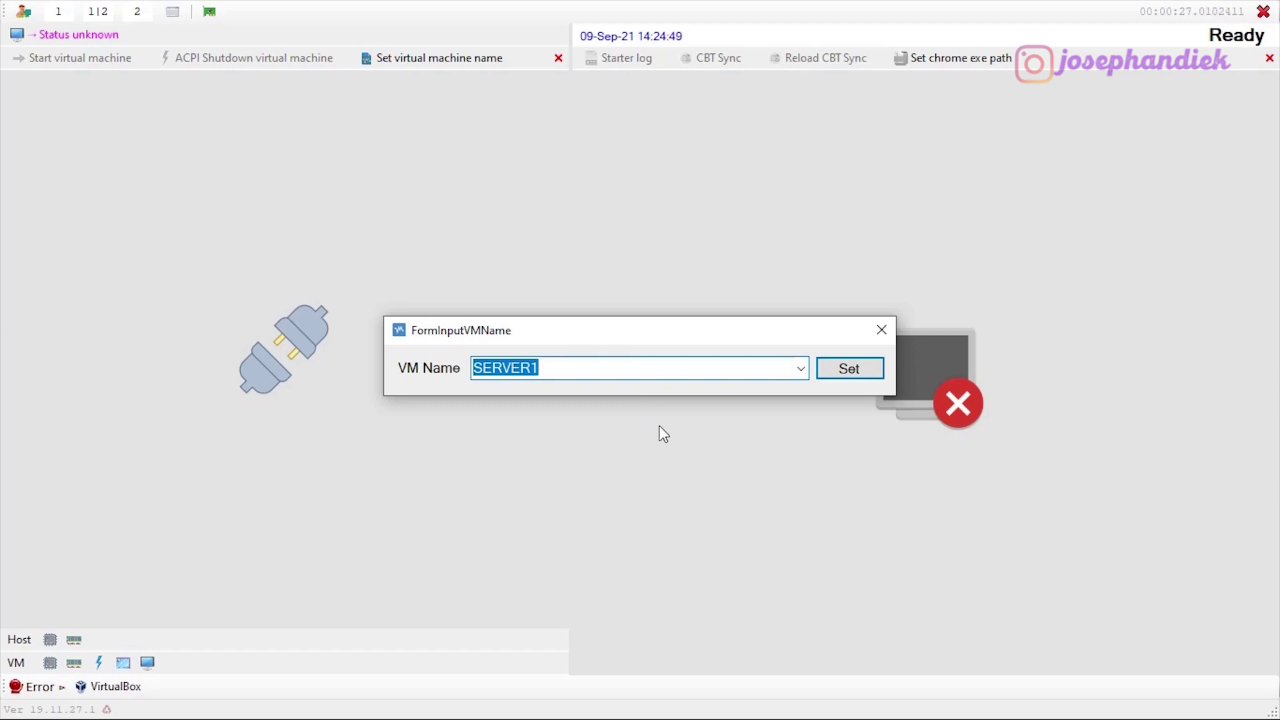
left_click(868, 371)
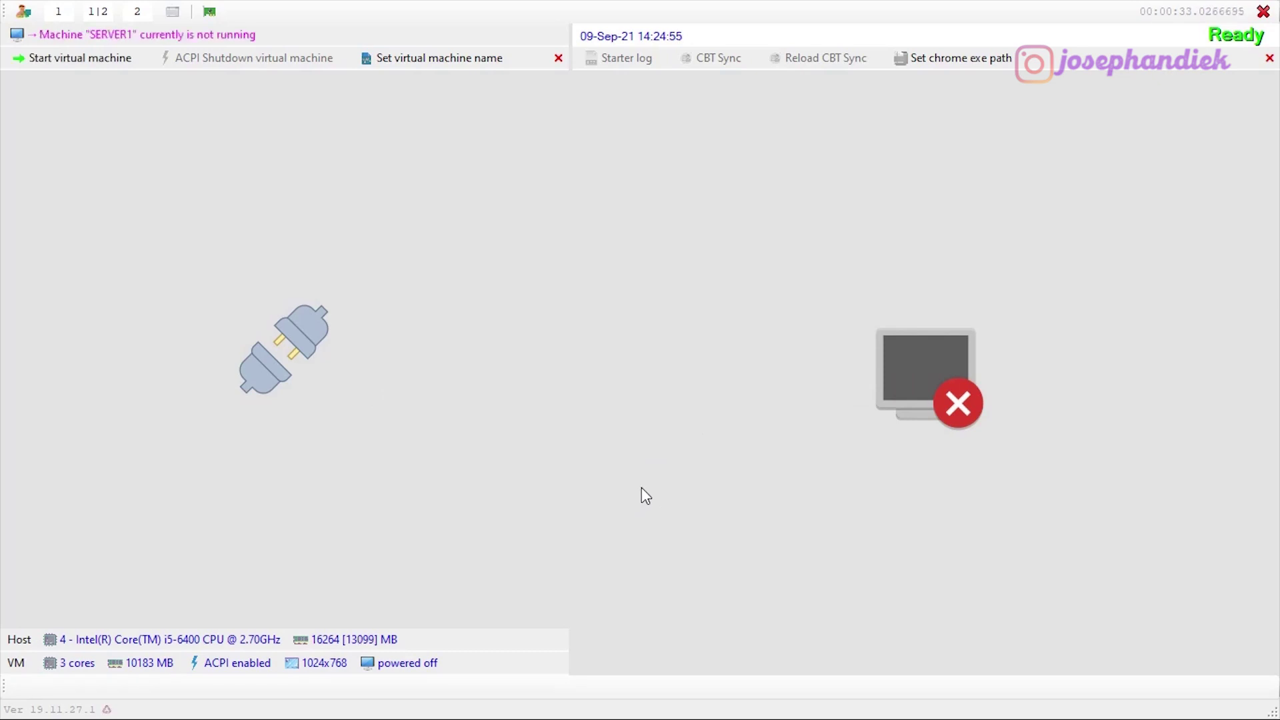
left_click(114, 64)
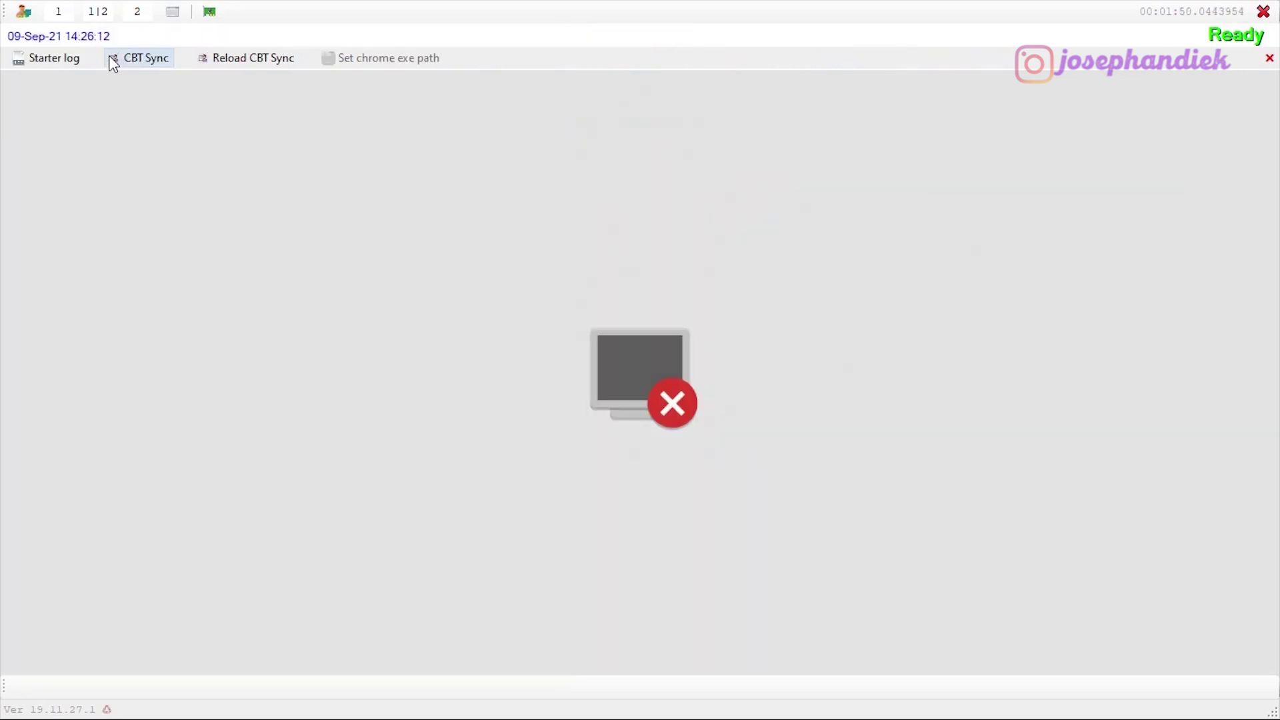
Open CBT Sync, open the Chrome settings from the incognito window, and exit that browser
left_click(111, 59)
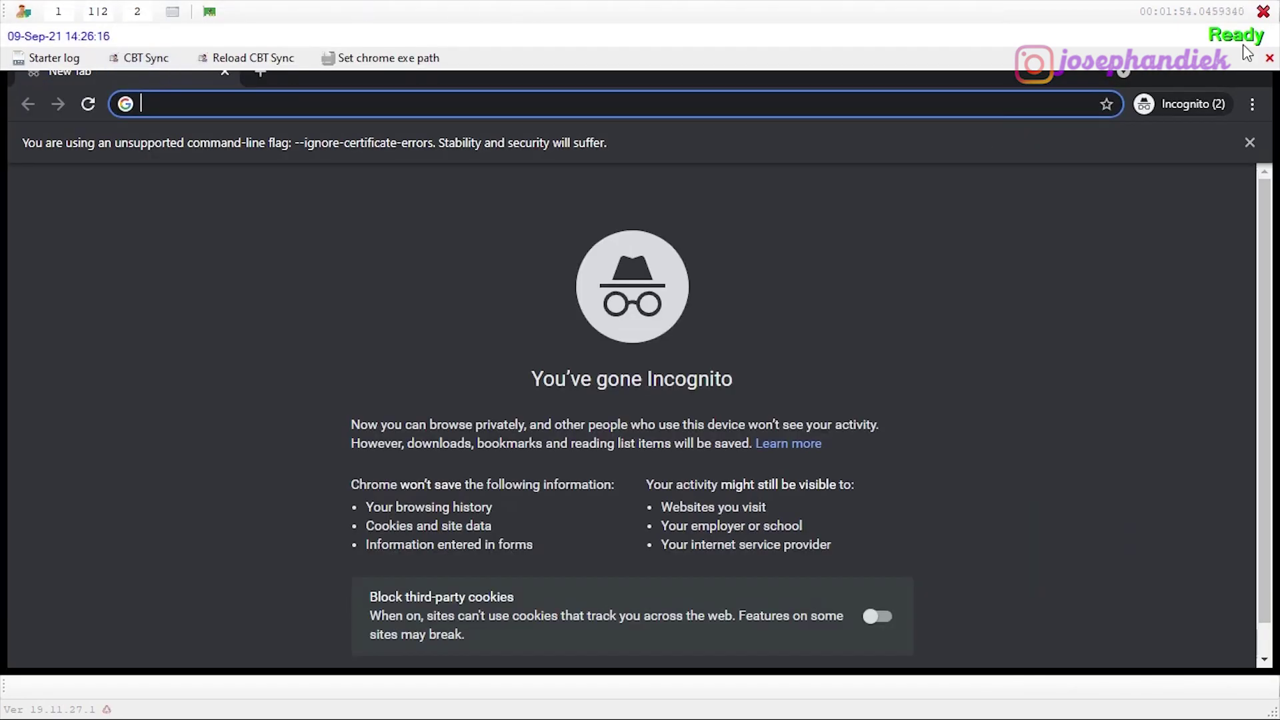
left_click(1254, 106)
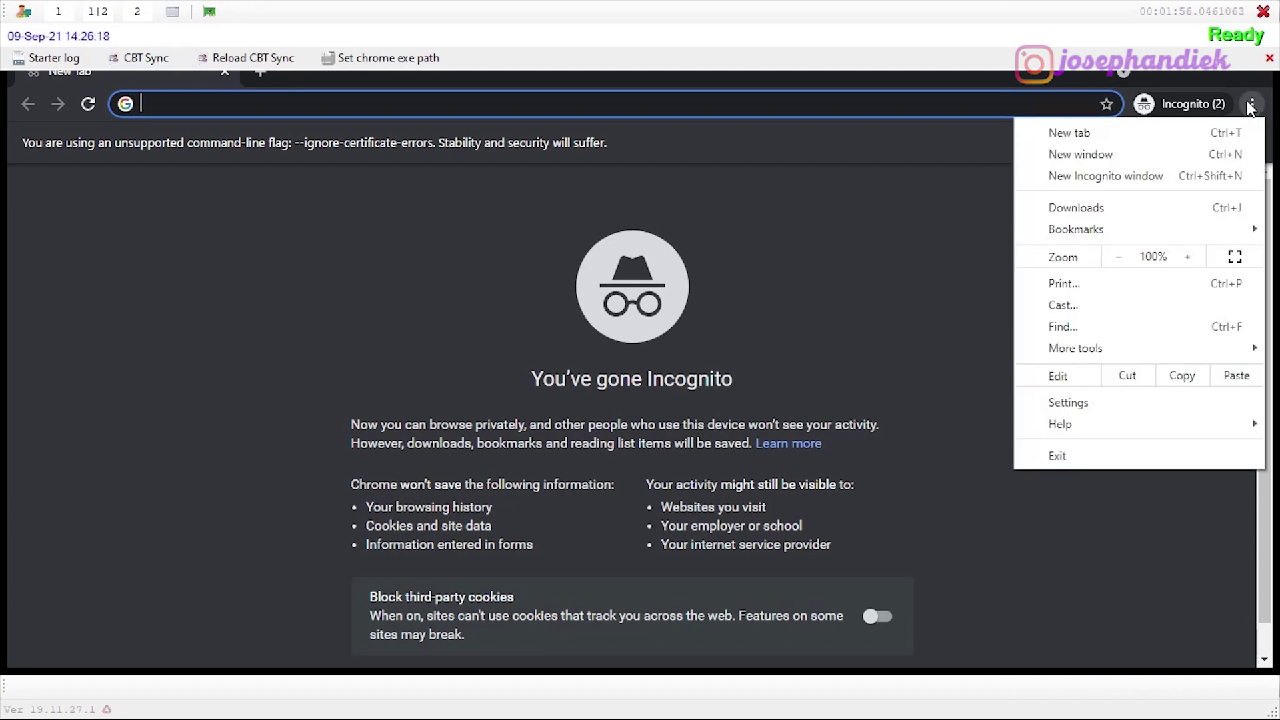
left_click(1109, 403)
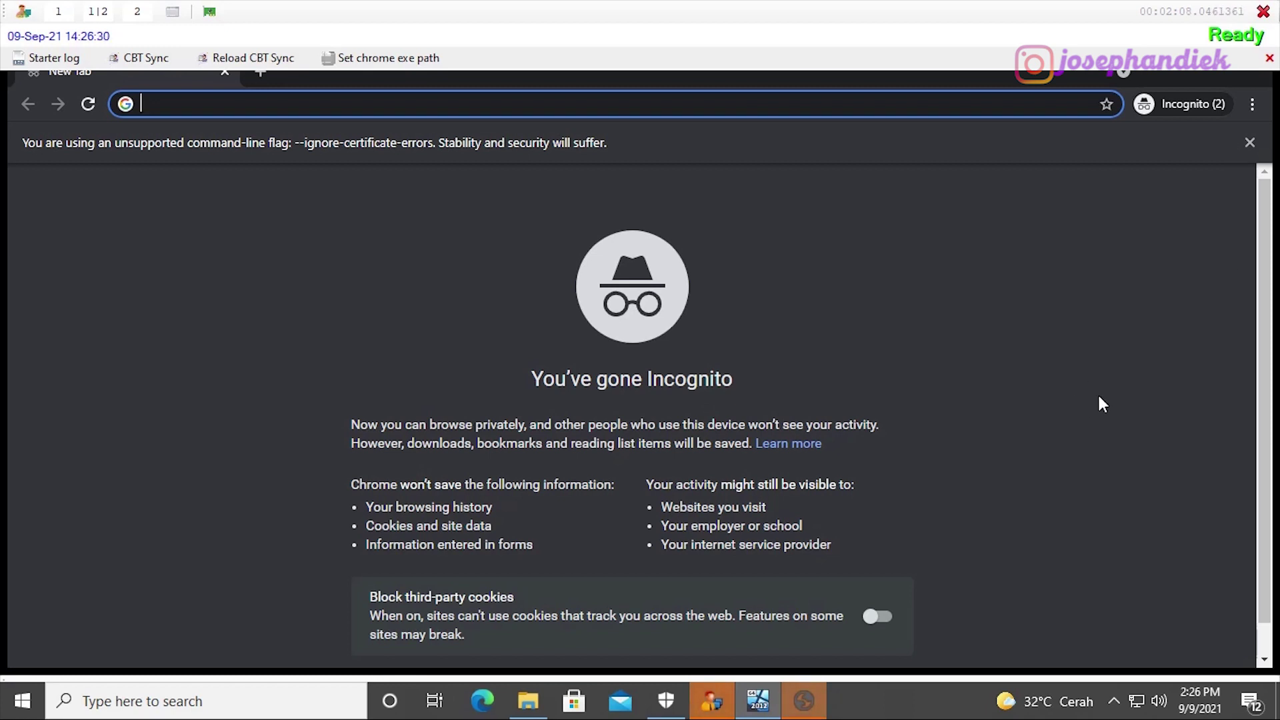
left_click(1251, 104)
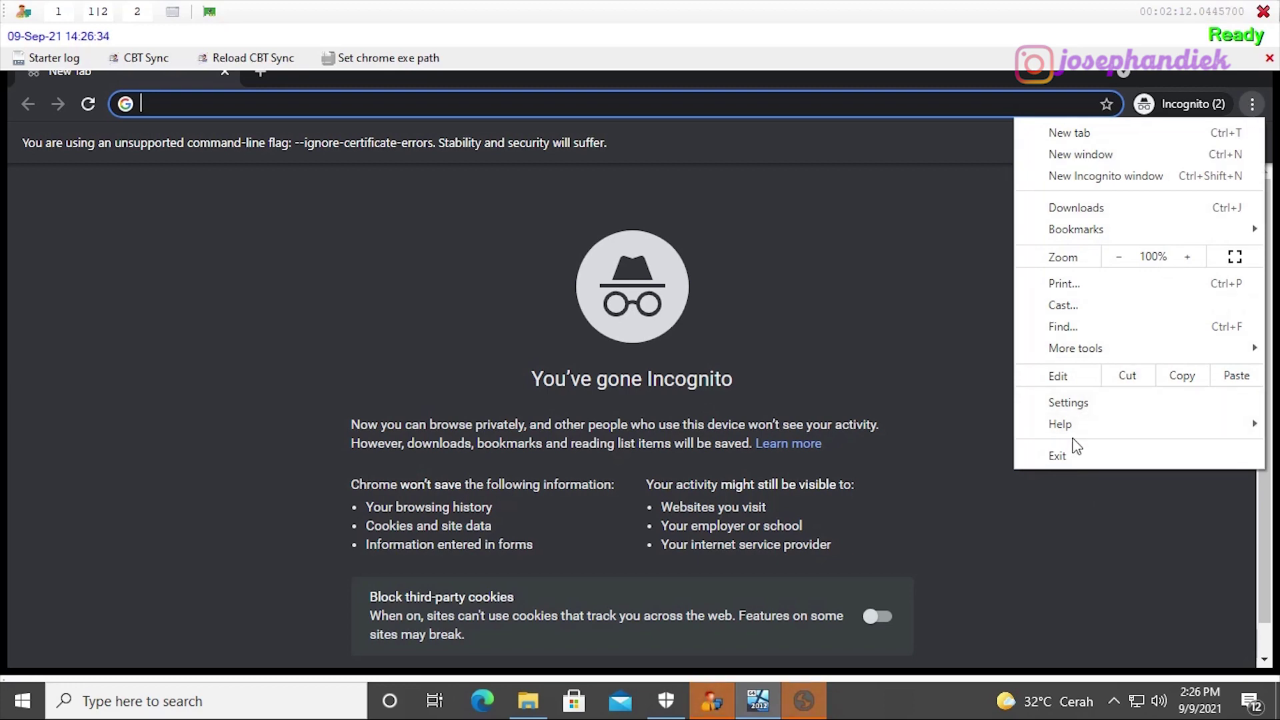
left_click(1069, 455)
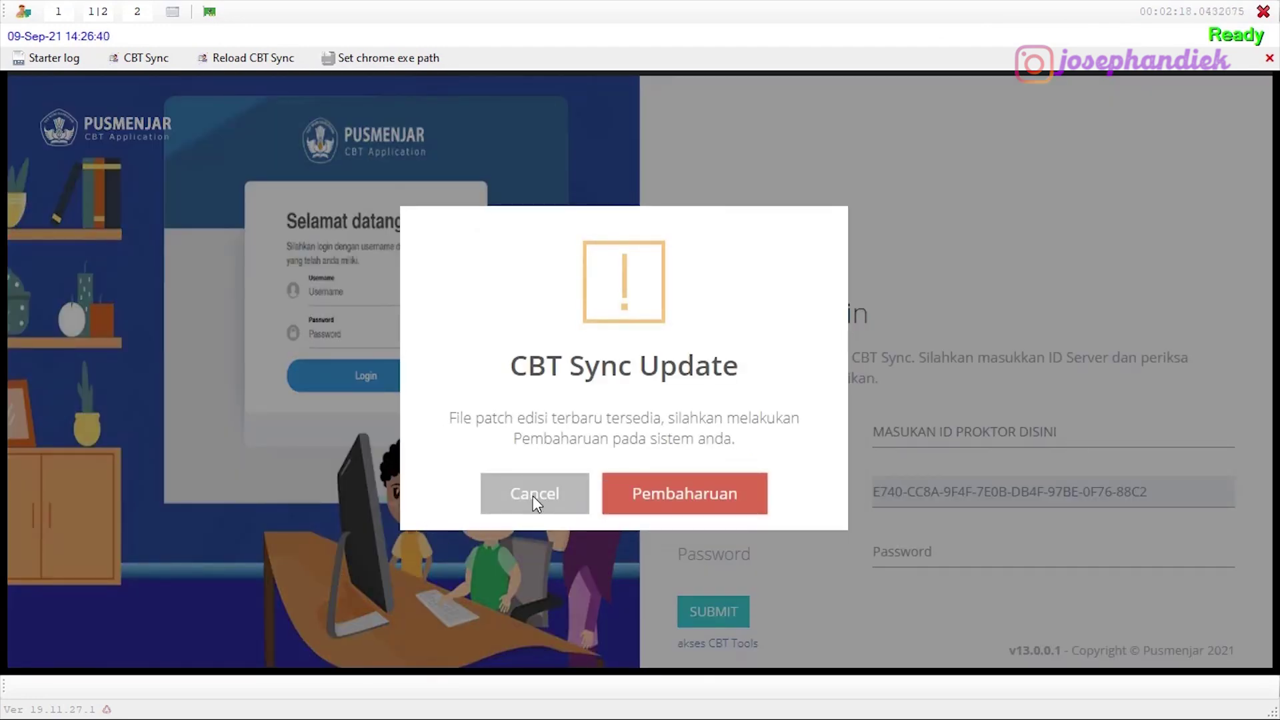
Cancel the CBT Sync update and close the CBT Sync view to return to the SERVER1 machine screen
left_click(534, 495)
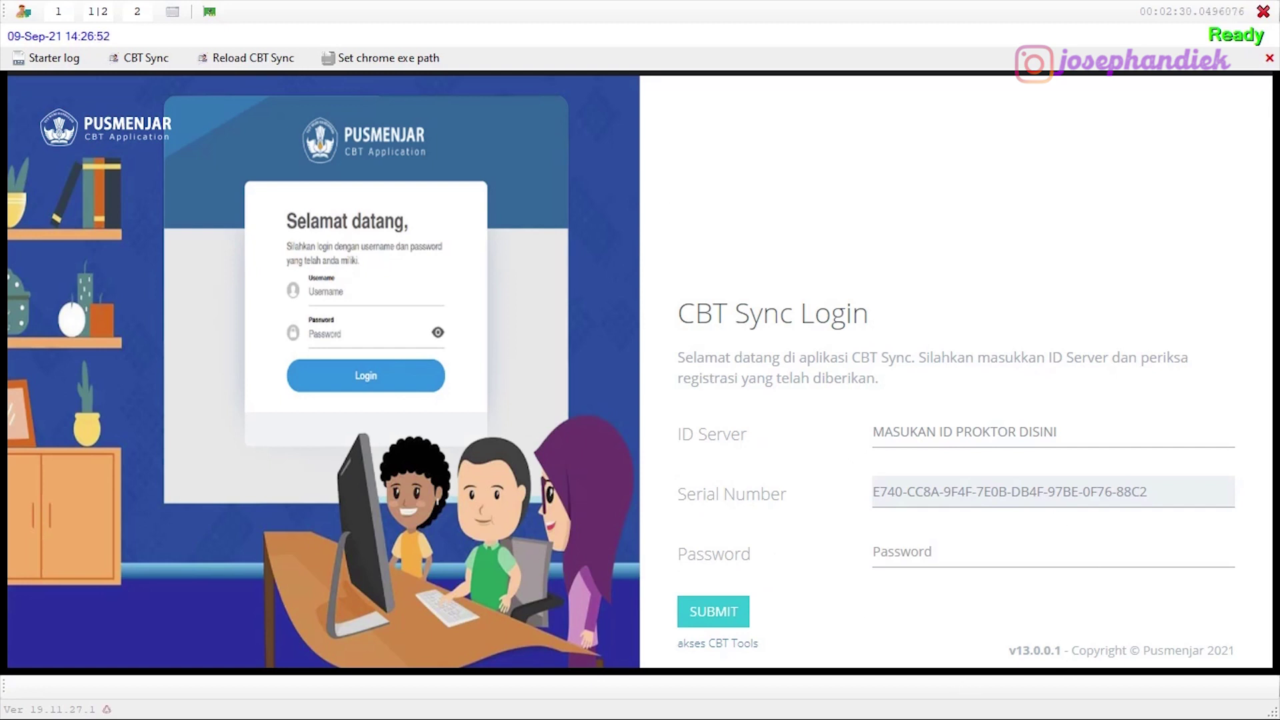
left_click(1269, 58)
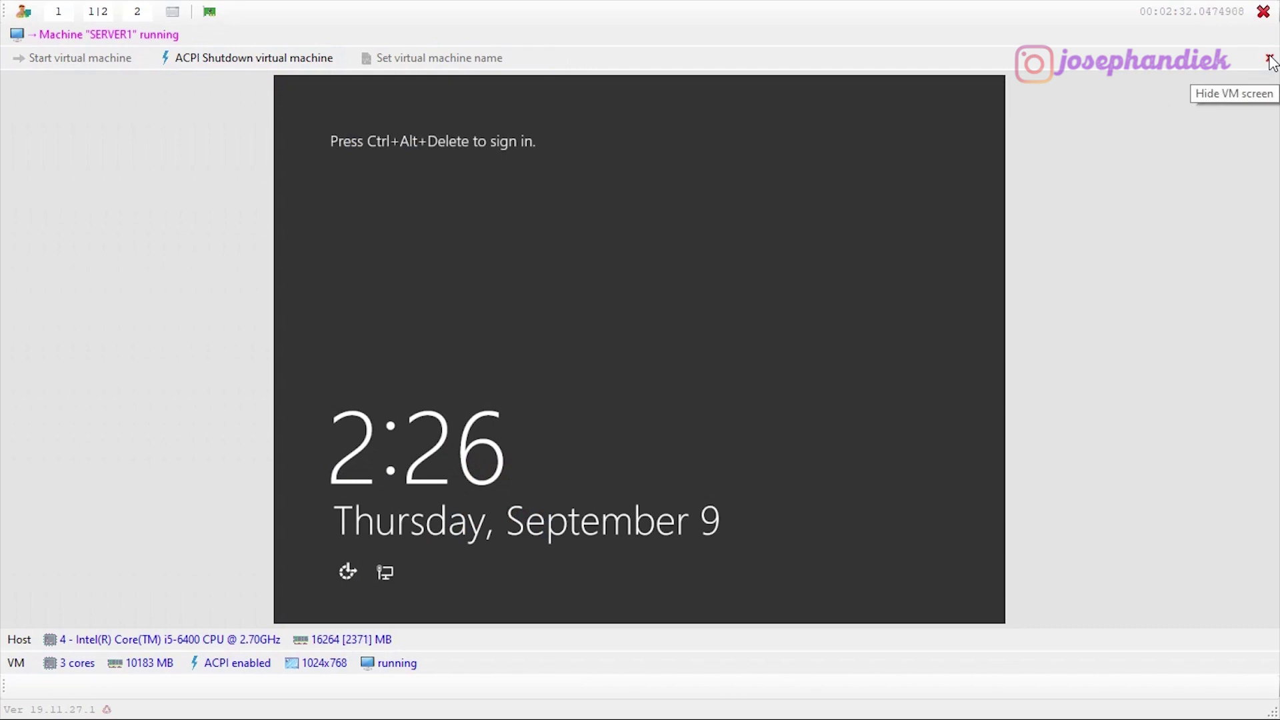